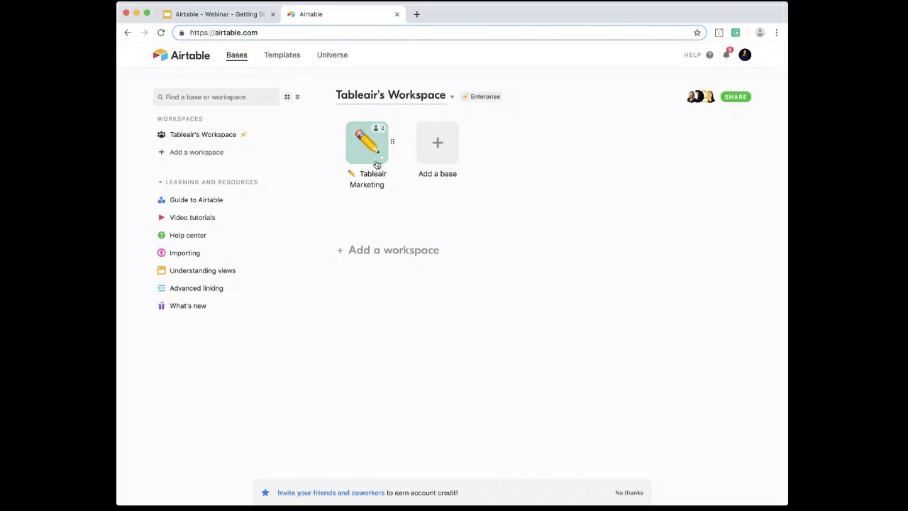
Step: Create a base from scratch, color it light teal, and name it "💡 Tableair Marketing"
left_click(448, 144)
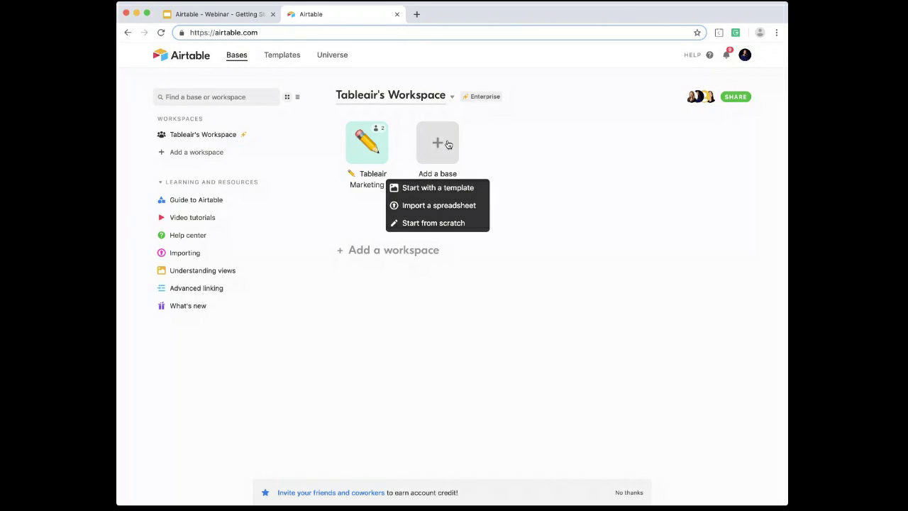
left_click(420, 224)
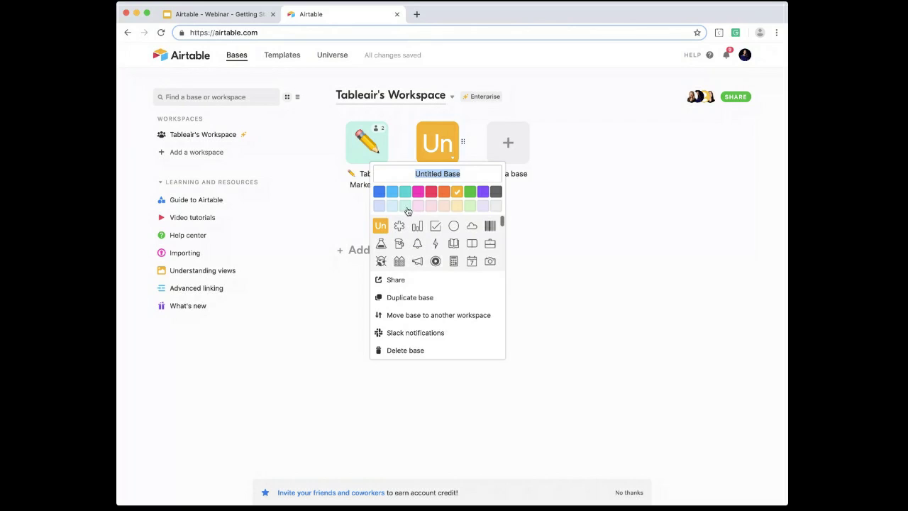
left_click(406, 207)
left_click(438, 170)
type("Tableair Marketing")
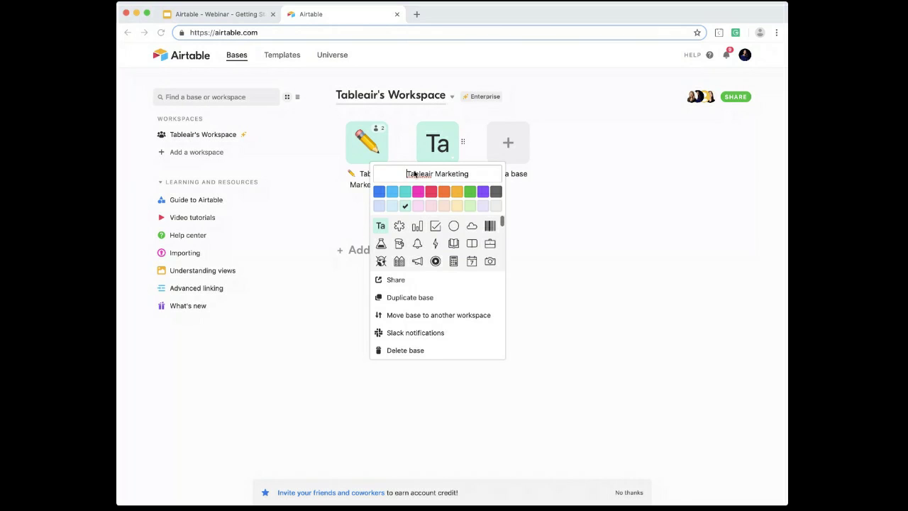
left_click(381, 243)
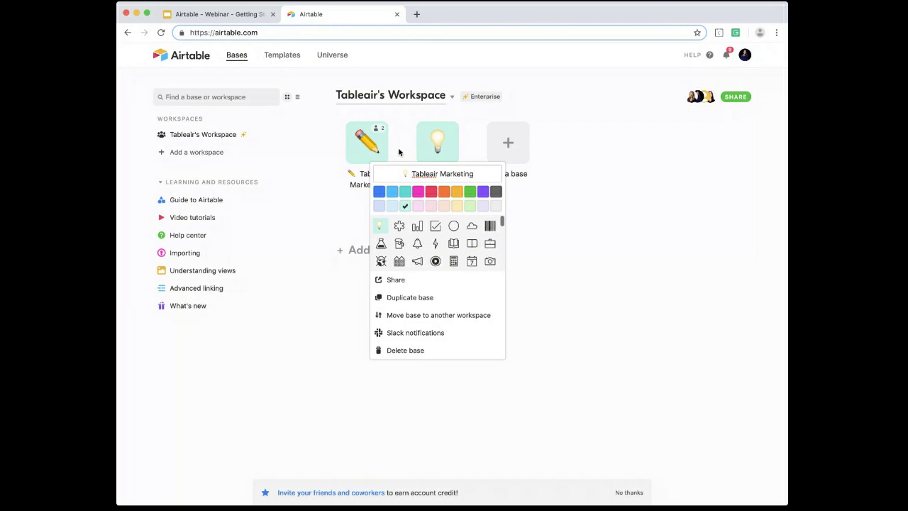
left_click(472, 117)
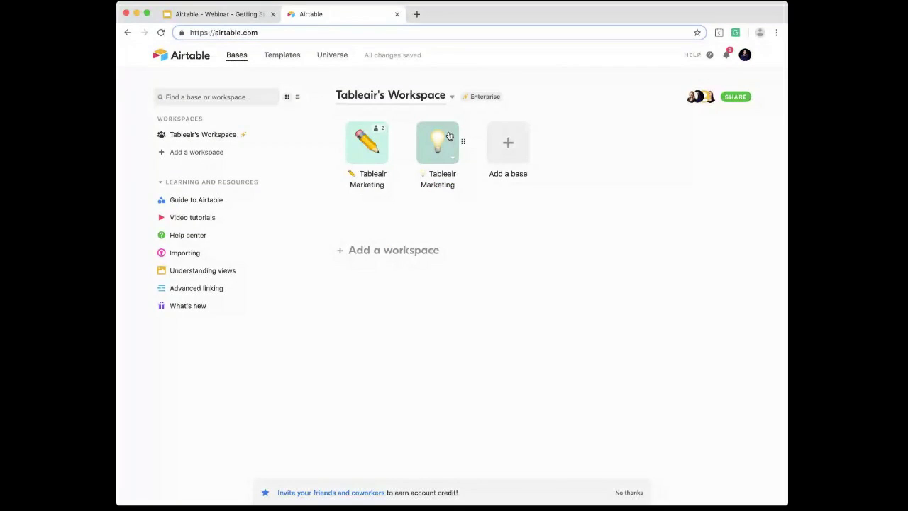
Step: Open the new light-bulb Tableair Marketing base and look over the view types that can be added to its table
left_click(449, 136)
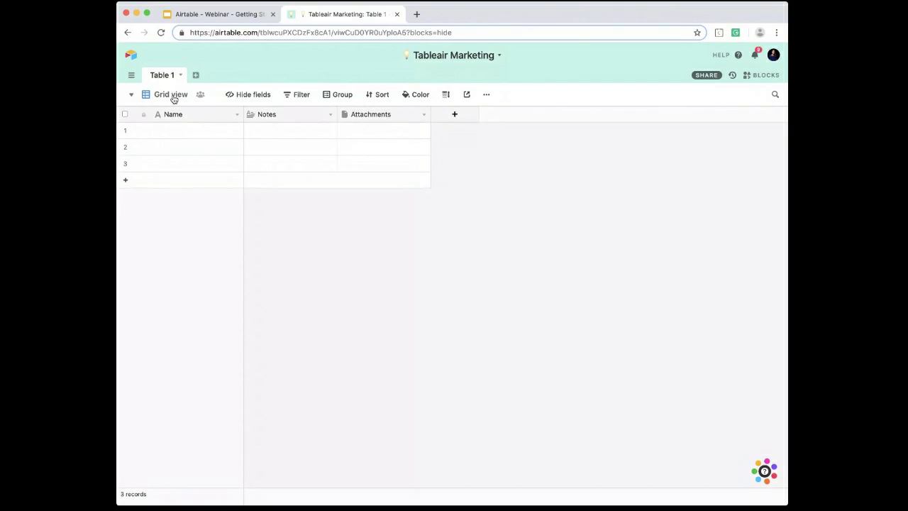
left_click(172, 98)
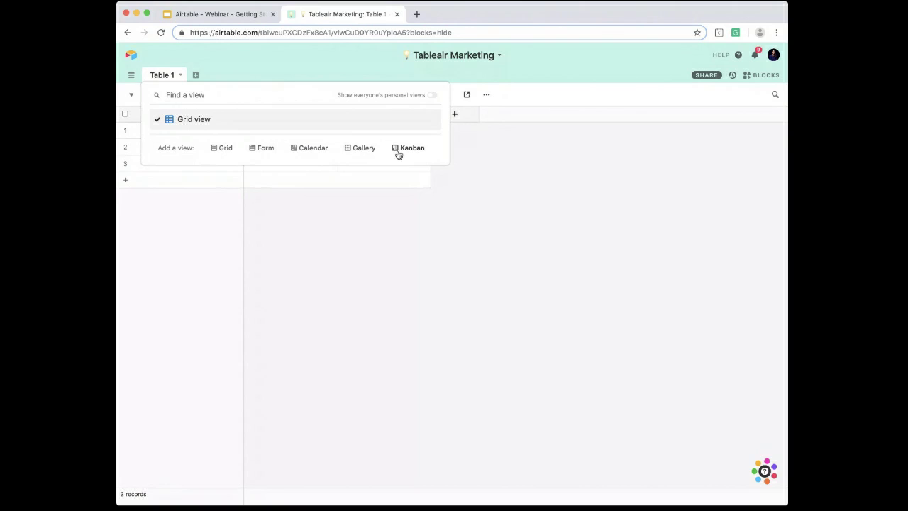
left_click(338, 234)
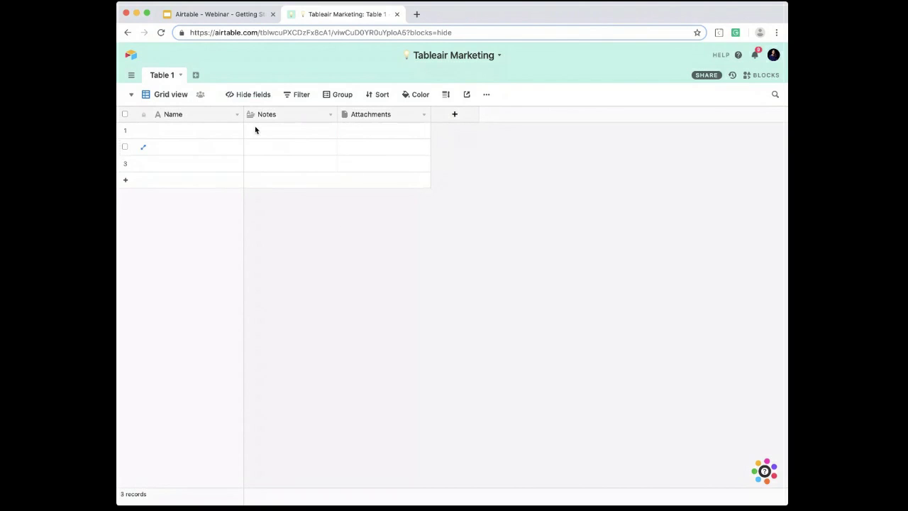
Step: Rename Table 1 as "Campaigns"
double_click(166, 75)
type("CA")
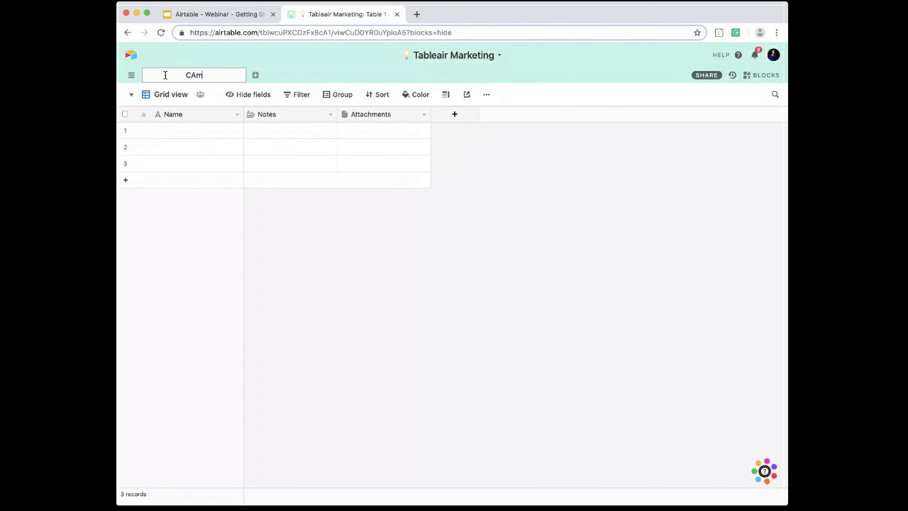
key("BackSpace")
type("ampaigns")
key("Return")
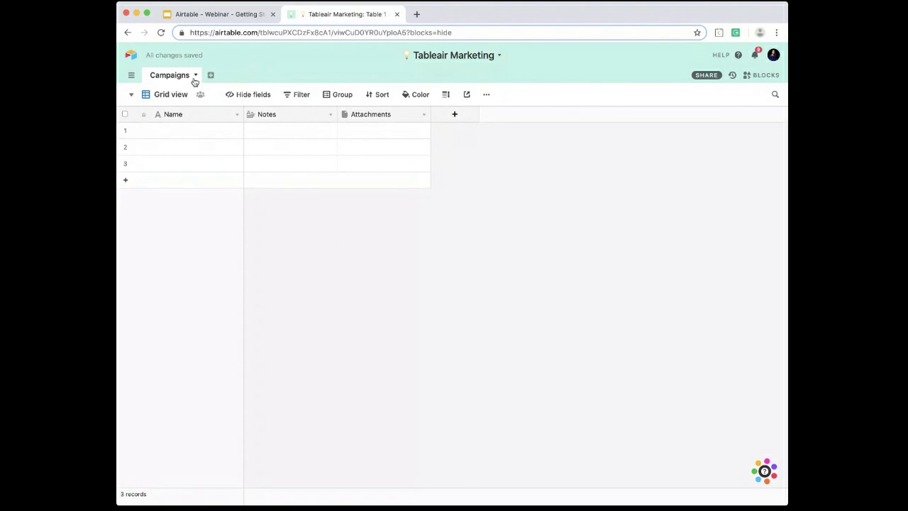
Step: Add an empty table named "Tasks" after the Campaigns table
left_click(211, 74)
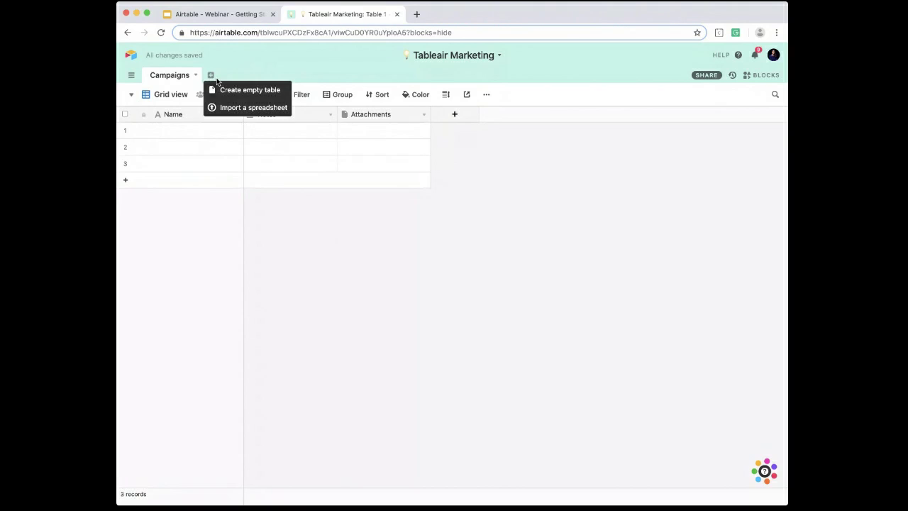
left_click(227, 89)
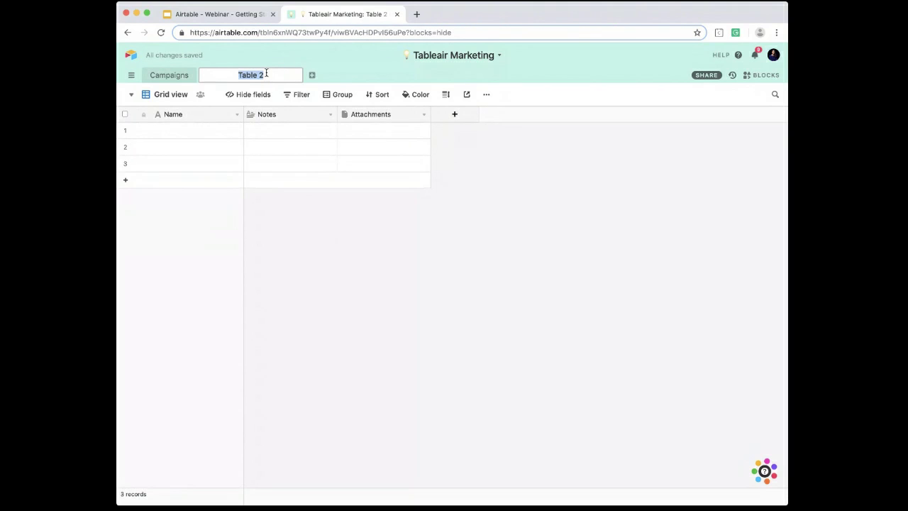
type("C")
type("Tasks")
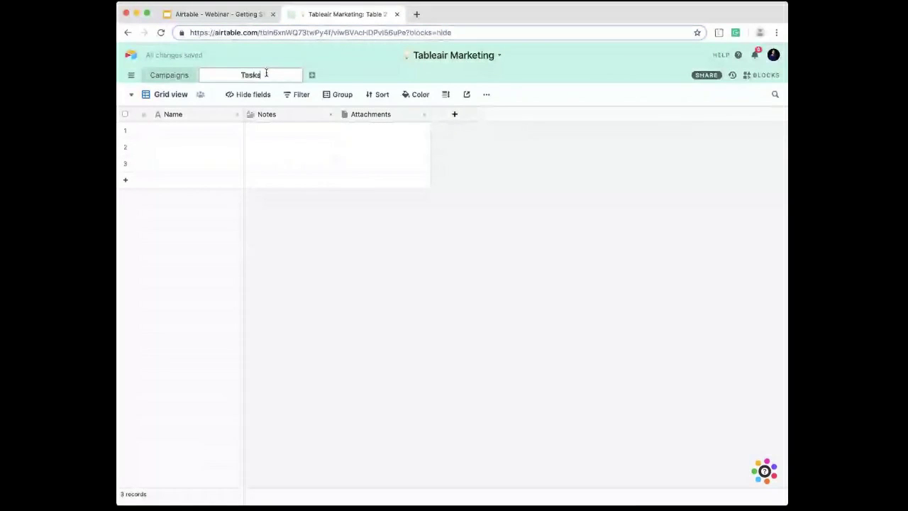
key("Return")
Step: Add another empty table named "Team" to the base
left_click(245, 74)
left_click(261, 90)
type("Team")
key("Return")
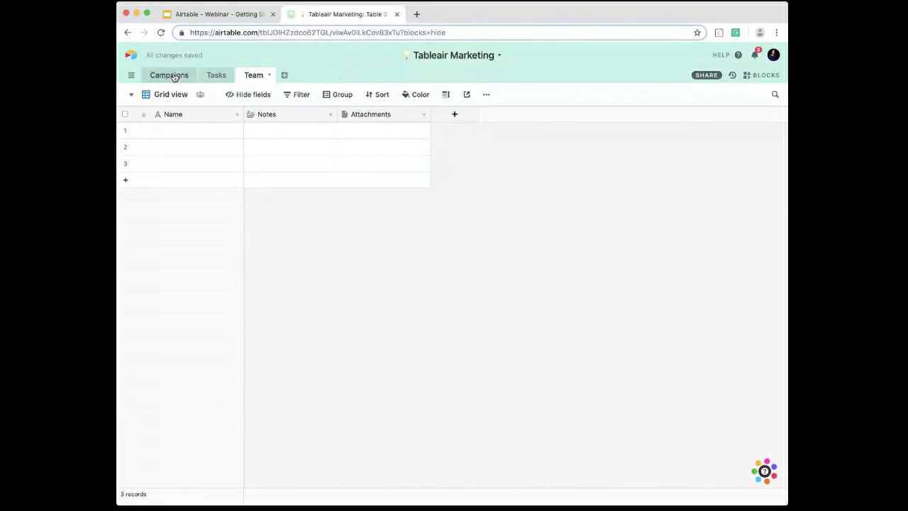
Step: Switch to the Google Slides presentation, review the "Step 2: Design Your Base (continued)" slide, and return to the Airtable base
left_click(234, 17)
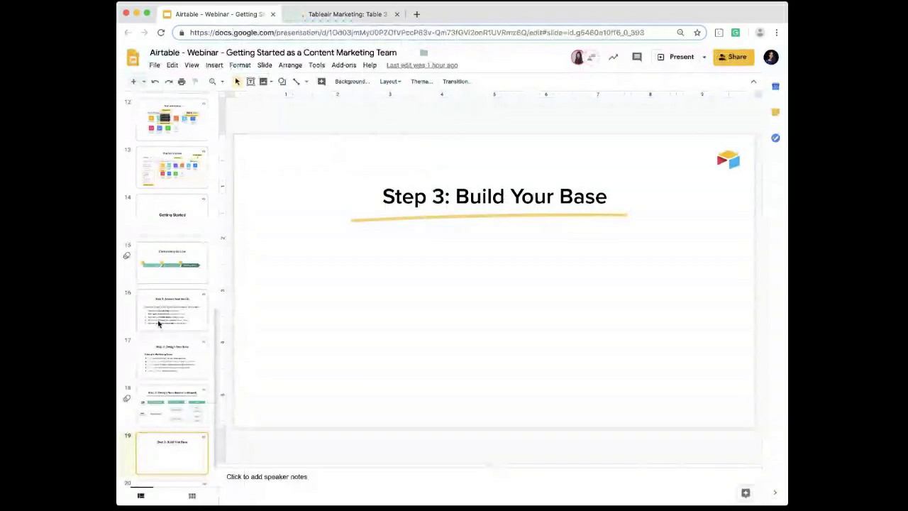
key("Up")
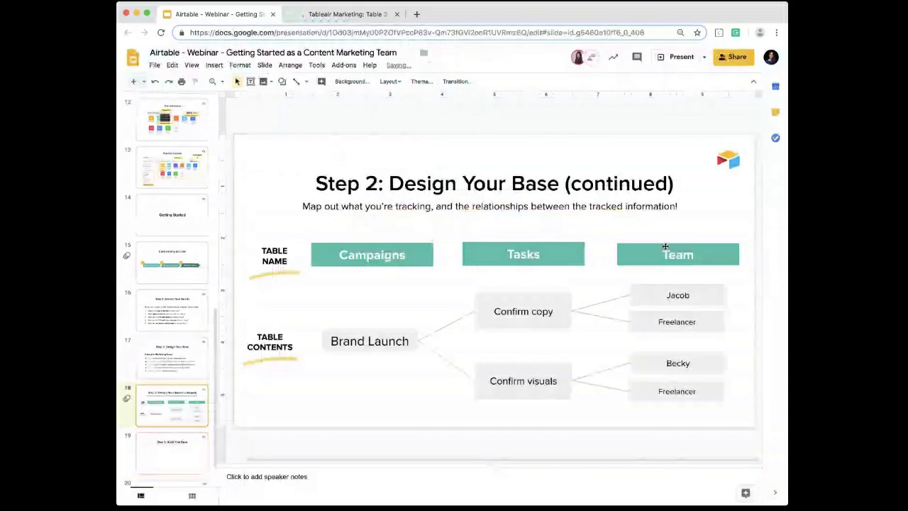
left_click(344, 14)
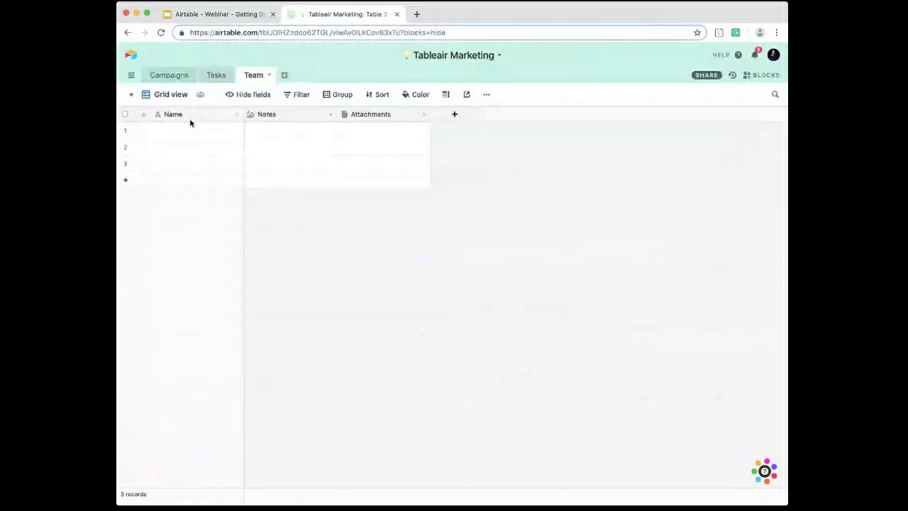
Step: Rename the primary Name field of the Campaigns table to "Campaign Name"
left_click(173, 76)
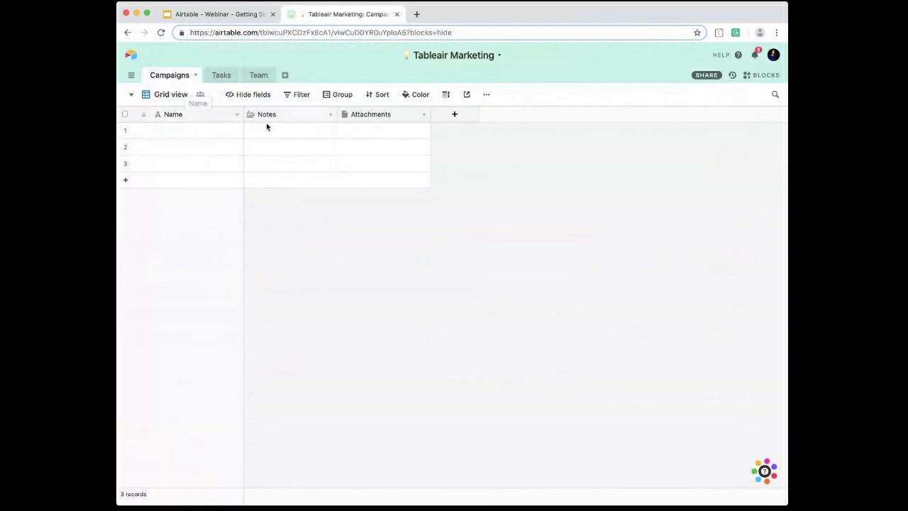
double_click(173, 114)
type("Campaign Name")
key("Return")
Step: Enter the campaign names "Launch", "Spring Colors" and "Sustainable Materials" in the three empty records
double_click(195, 132)
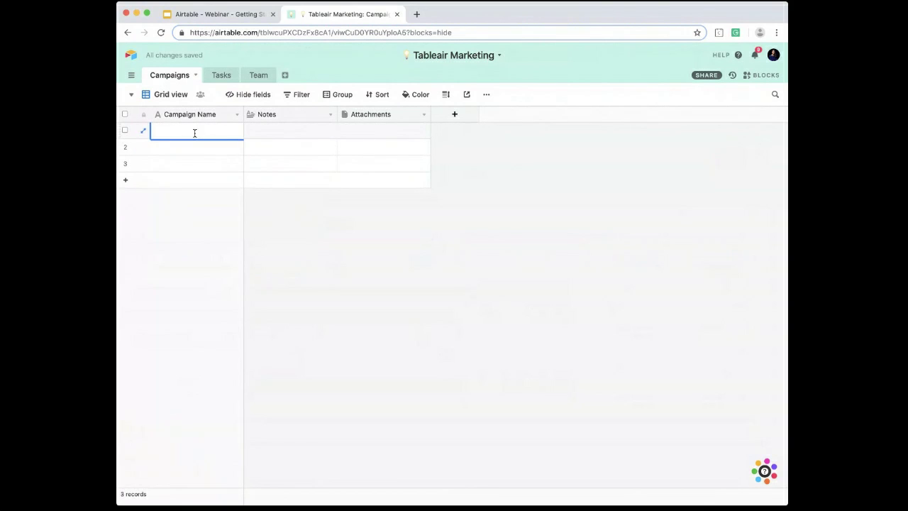
type("B")
type("Launch")
key("Return")
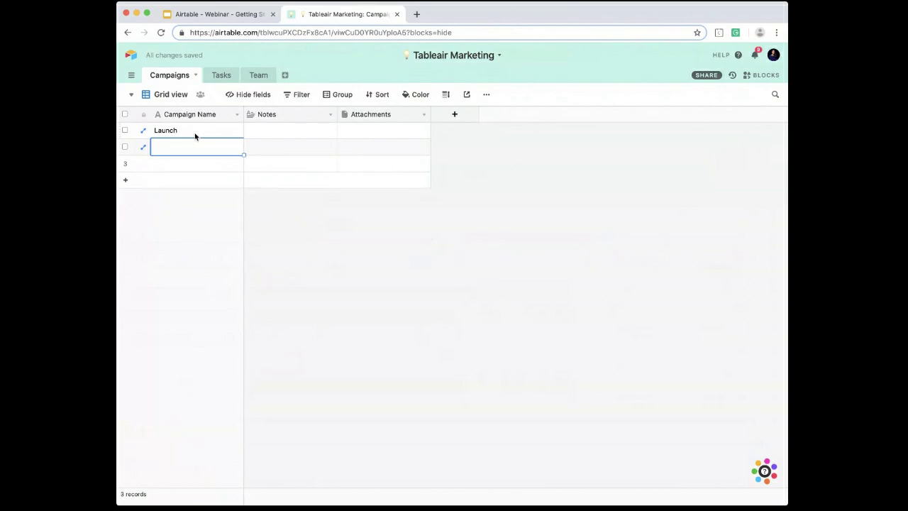
type("Spring Colors")
key("Return")
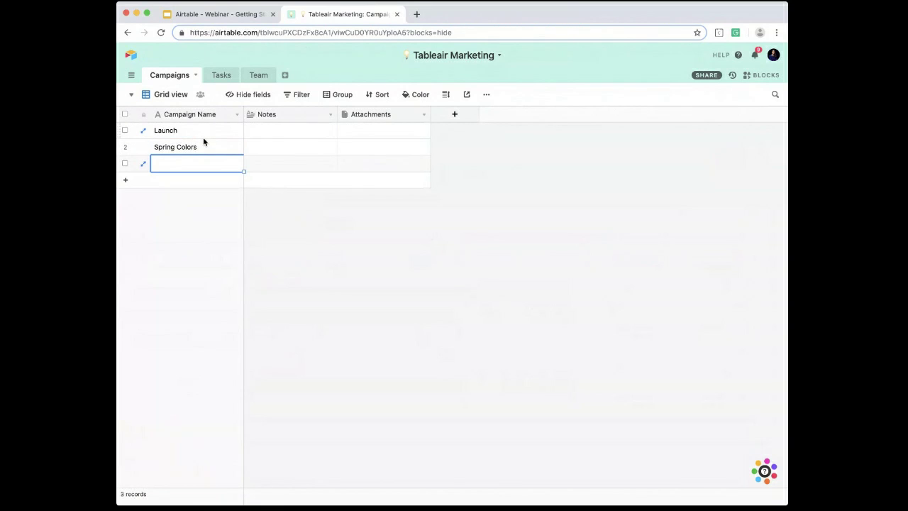
type("Sustainable Materials")
left_click(317, 227)
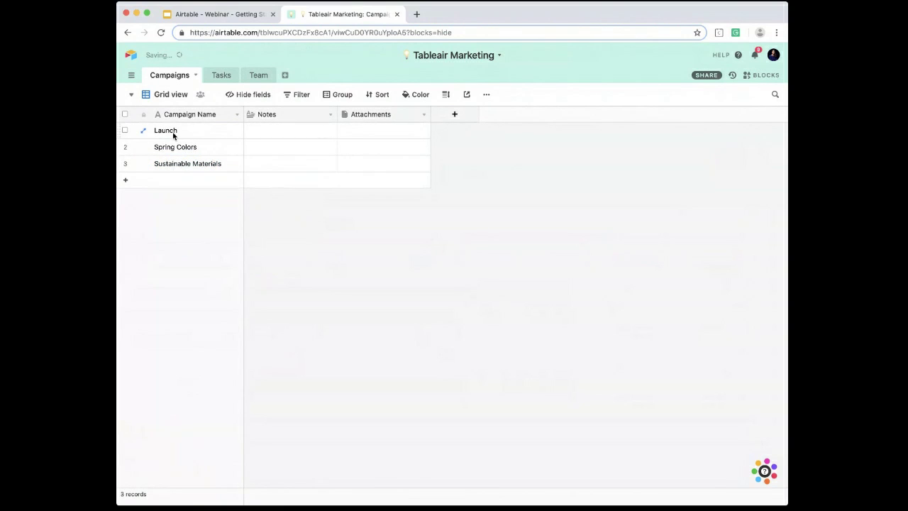
Step: Change the Notes field to the Date type and rename it "Launch Date"
double_click(261, 114)
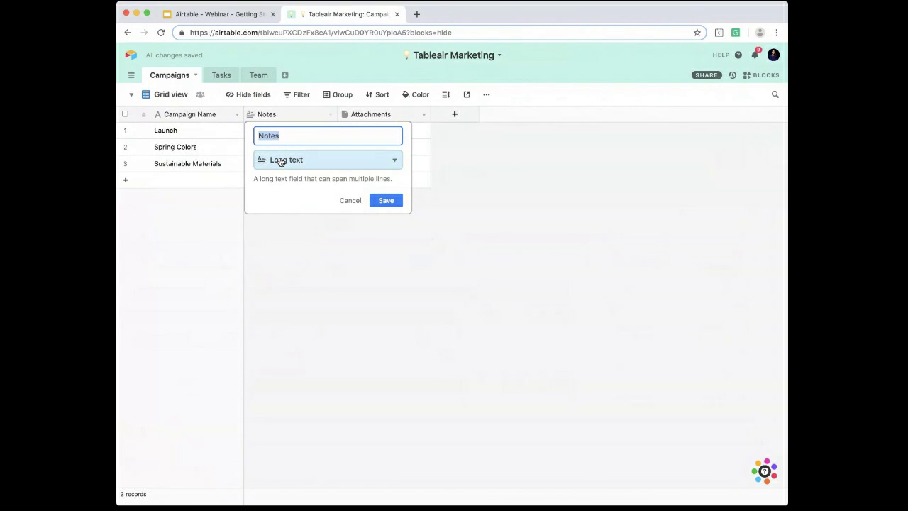
left_click(281, 161)
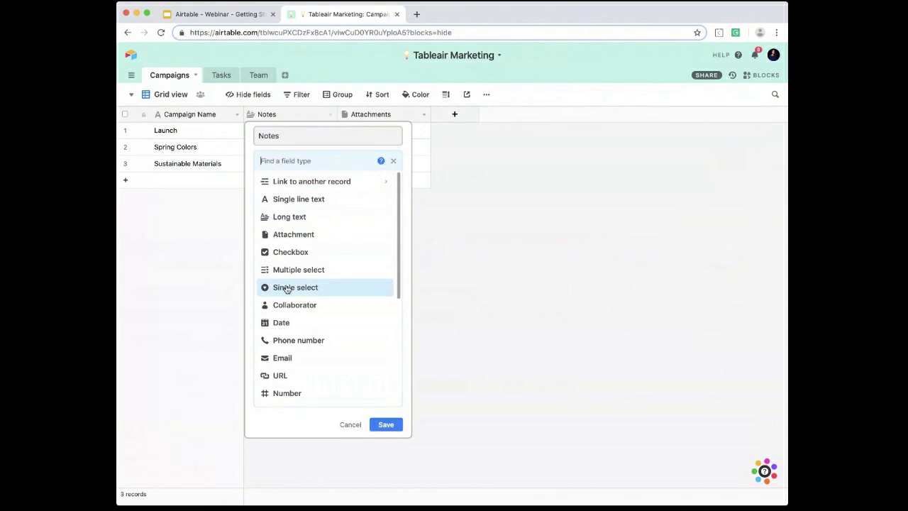
scroll(283, 291, "down", 1)
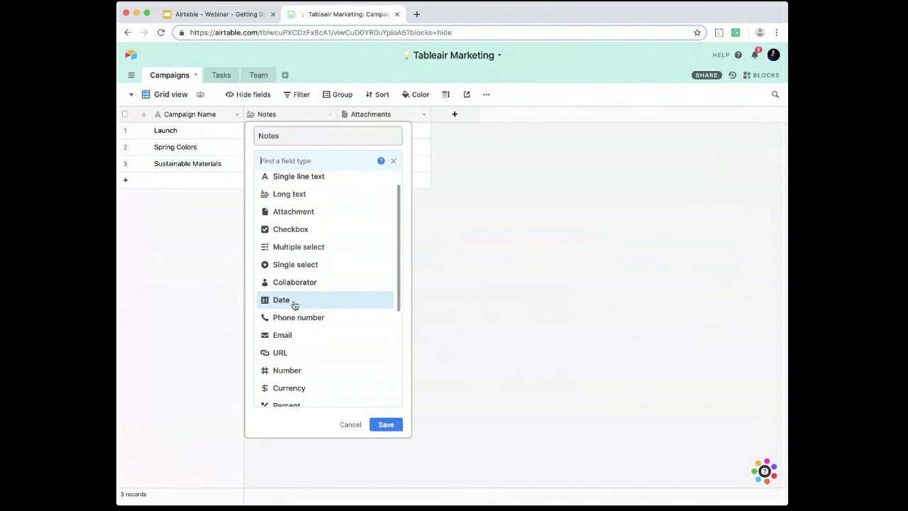
left_click(294, 302)
left_click_drag(286, 140, 229, 142)
type("Launch Date")
key("Return")
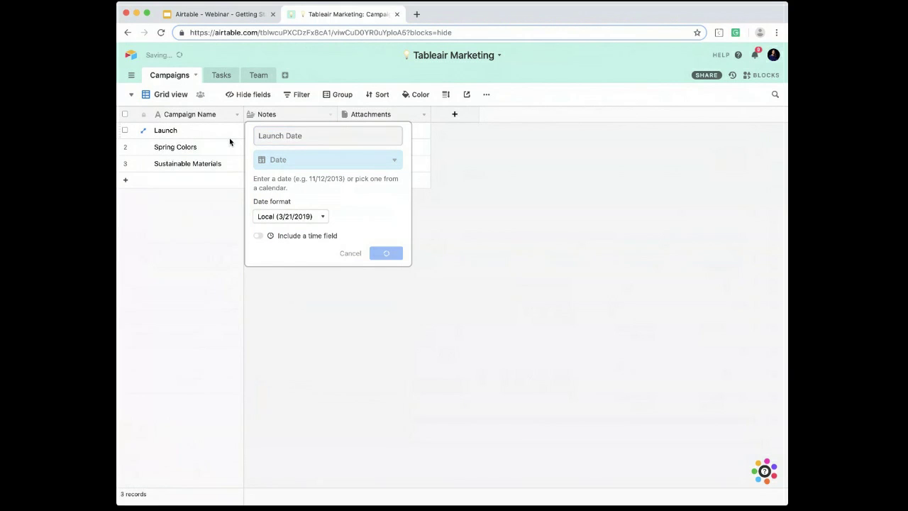
Step: Set the launch dates to 4/5/2019 for Launch, 4/19/2019 for Spring Colors and 4/26/2019 for Sustainable Materials
double_click(306, 130)
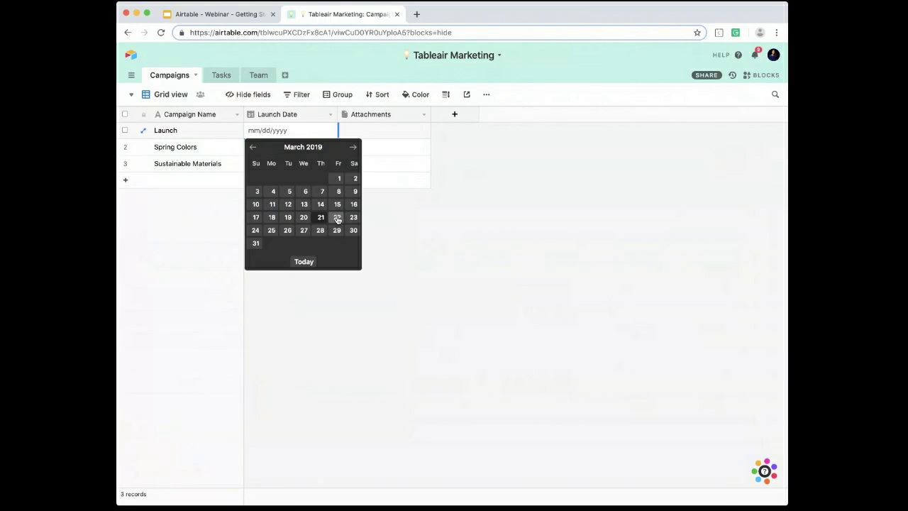
left_click(354, 147)
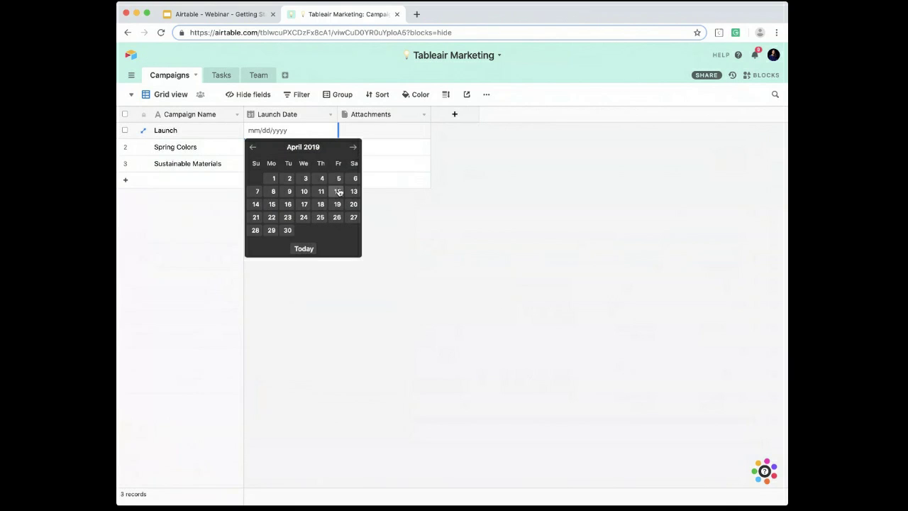
left_click(338, 178)
double_click(290, 151)
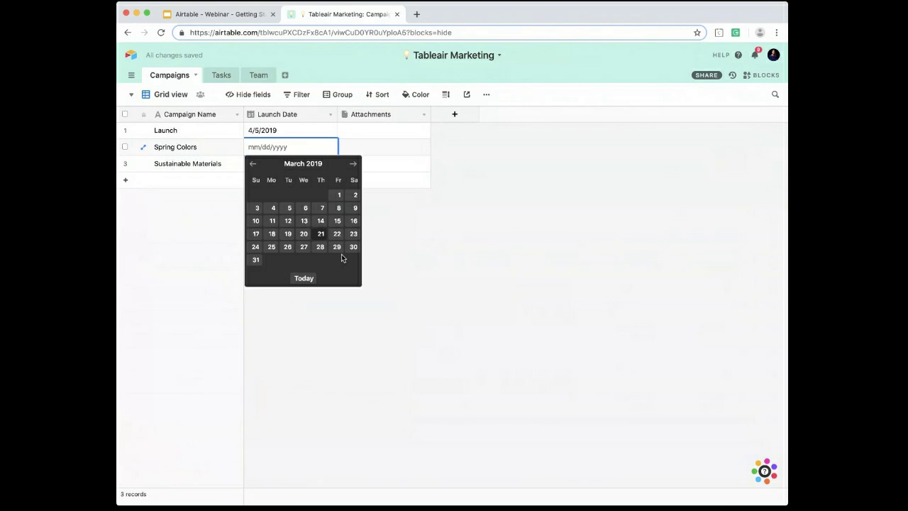
left_click(353, 164)
left_click(338, 220)
left_click(286, 166)
left_click(286, 164)
left_click(354, 180)
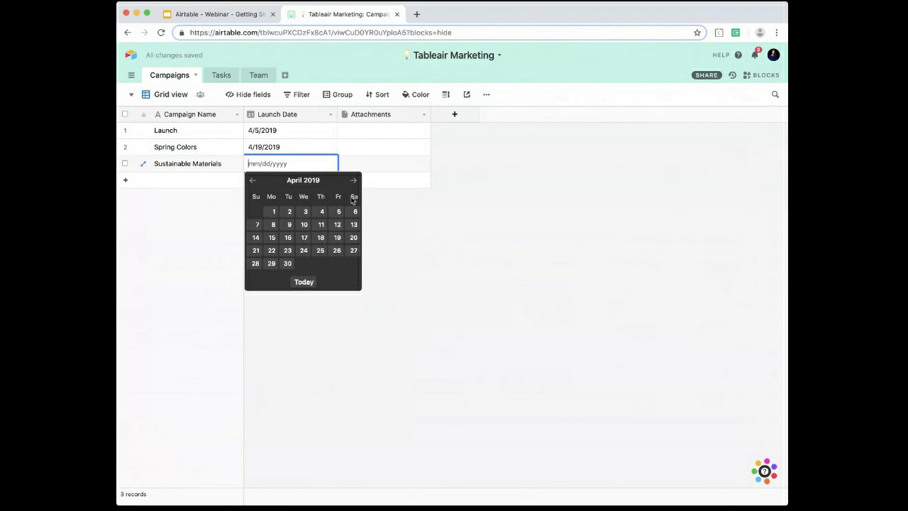
left_click(336, 255)
left_click(331, 251)
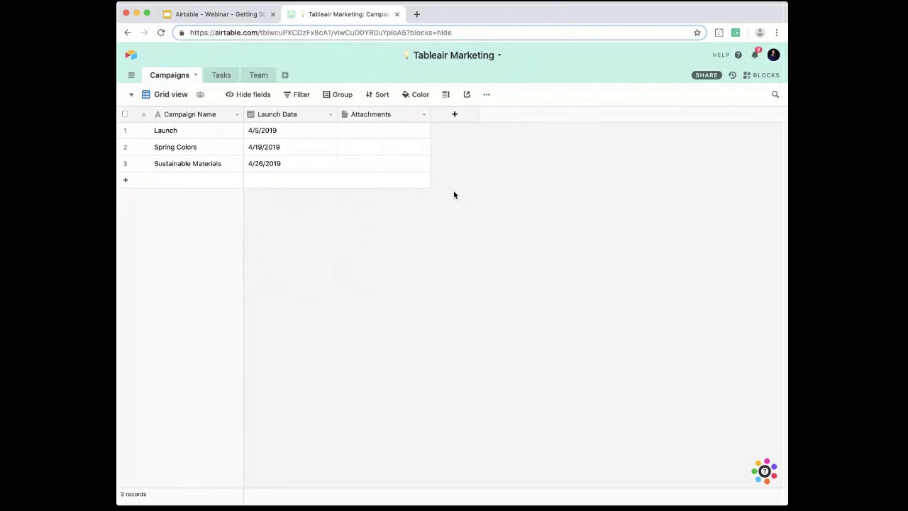
Step: View the upload sources offered for the Launch record's attachment cell, and close them without adding a file
left_click(390, 128)
left_click(344, 131)
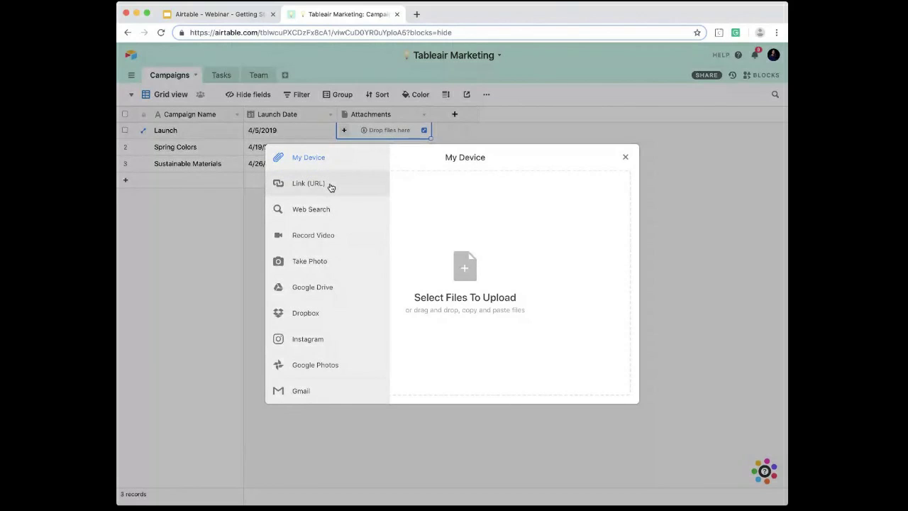
left_click(674, 191)
Step: Rename the Attachments field to "Key Art" and attach an image file to the Launch record in that field
double_click(374, 119)
type("Key Art")
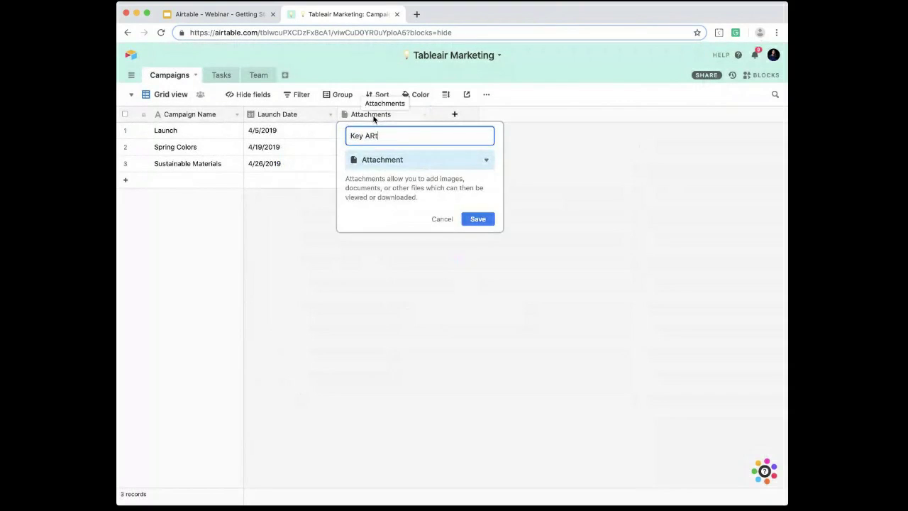
key("Return")
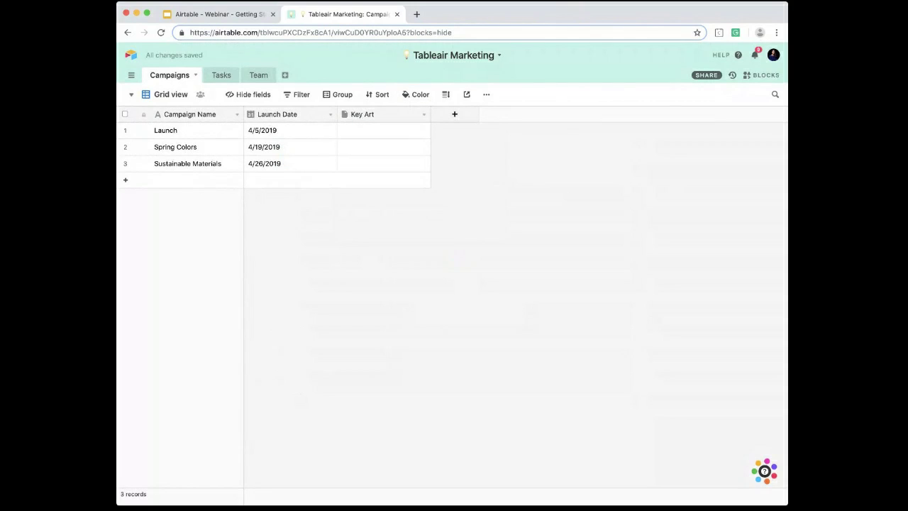
left_click_drag(560, 238, 377, 134)
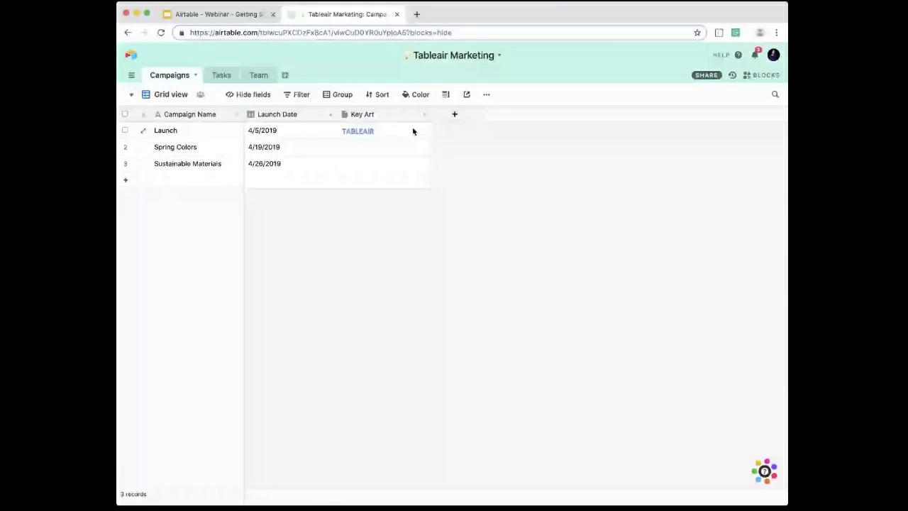
Step: Attach the cube logo image file to the Spring Colors record in the Key Art field
left_click(413, 131)
left_click(609, 293)
left_click_drag(786, 253, 752, 255)
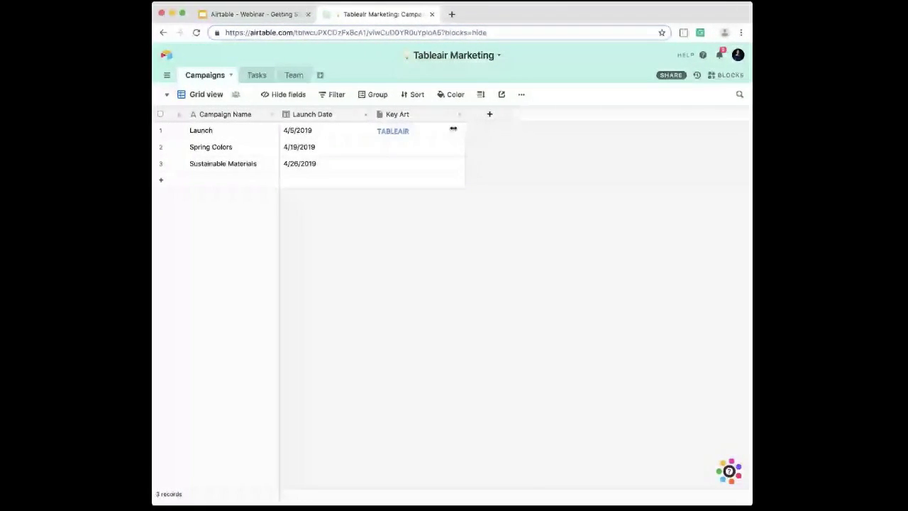
left_click_drag(491, 202, 412, 149)
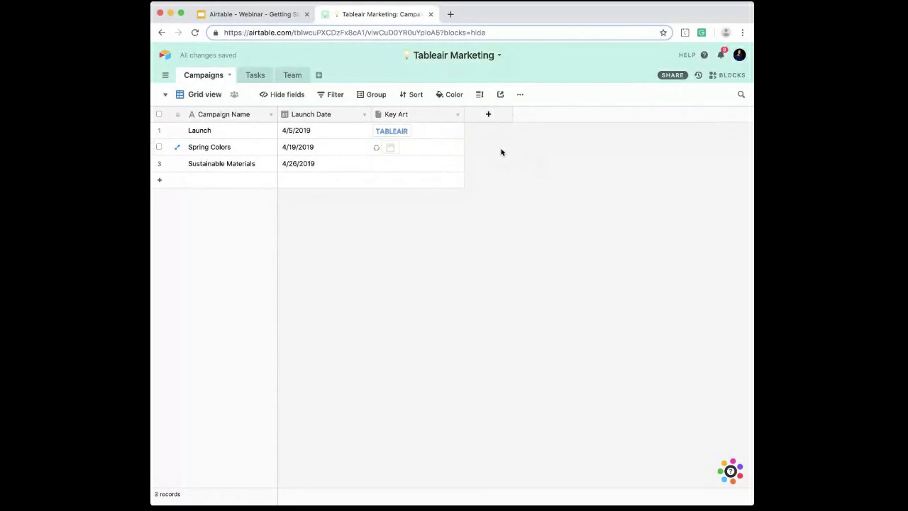
Step: Copy the Spring Colors key art down into the Sustainable Materials record
left_click(447, 146)
left_click_drag(463, 157, 465, 168)
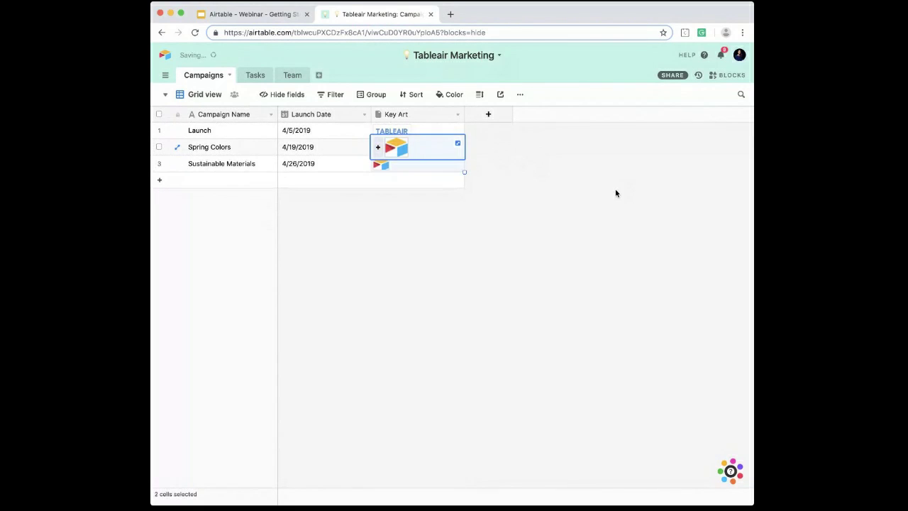
left_click(598, 208)
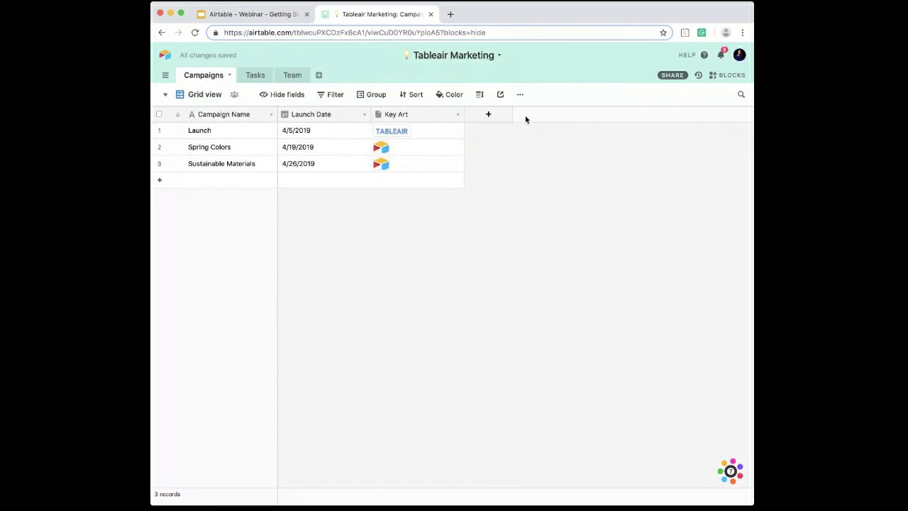
Step: Start a new Single select field named "Owner" after Key Art in the Campaigns table
left_click(486, 115)
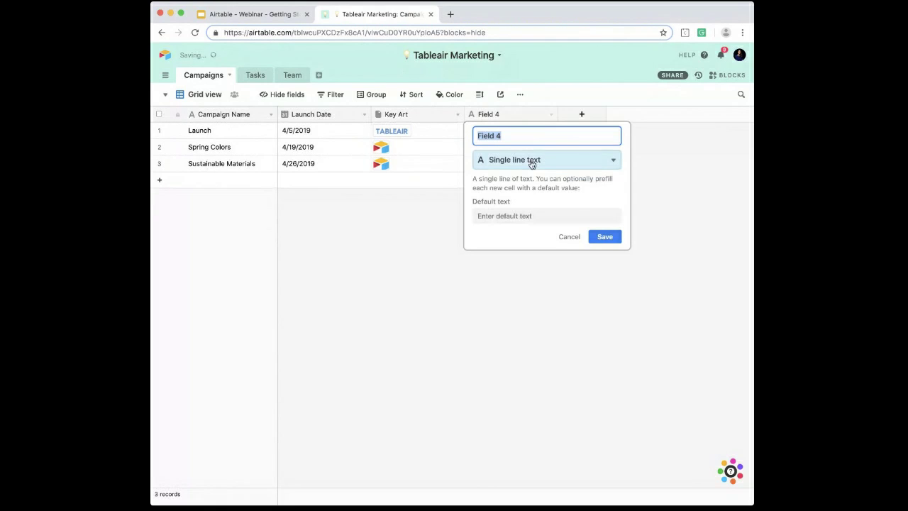
left_click(494, 161)
scroll(507, 298, "down", 1)
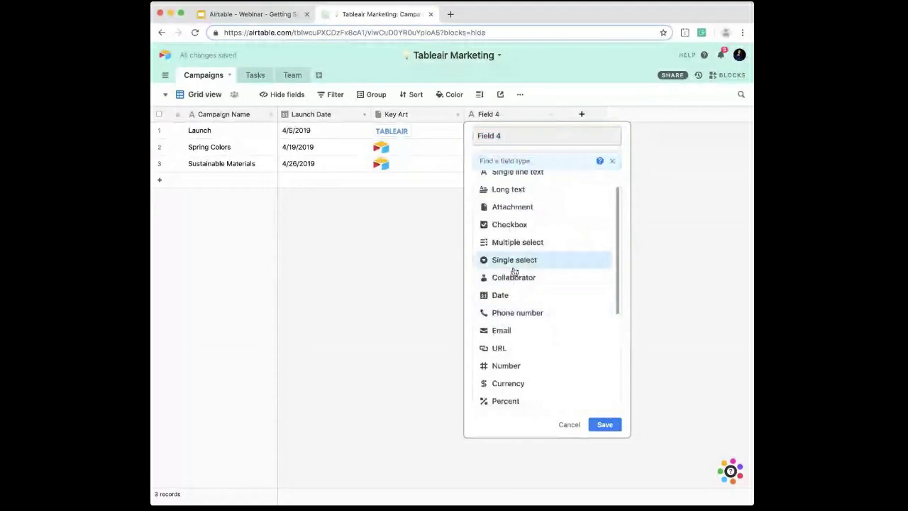
left_click(510, 264)
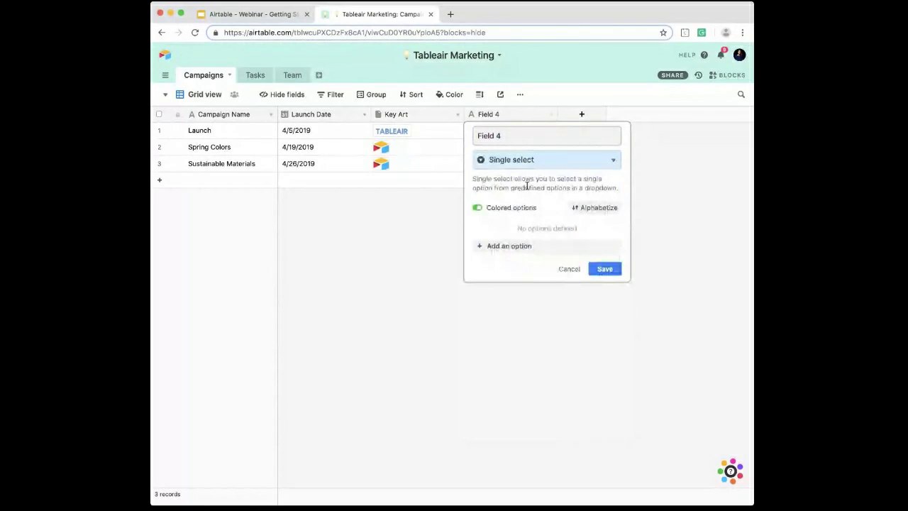
left_click(516, 146)
type("Owner")
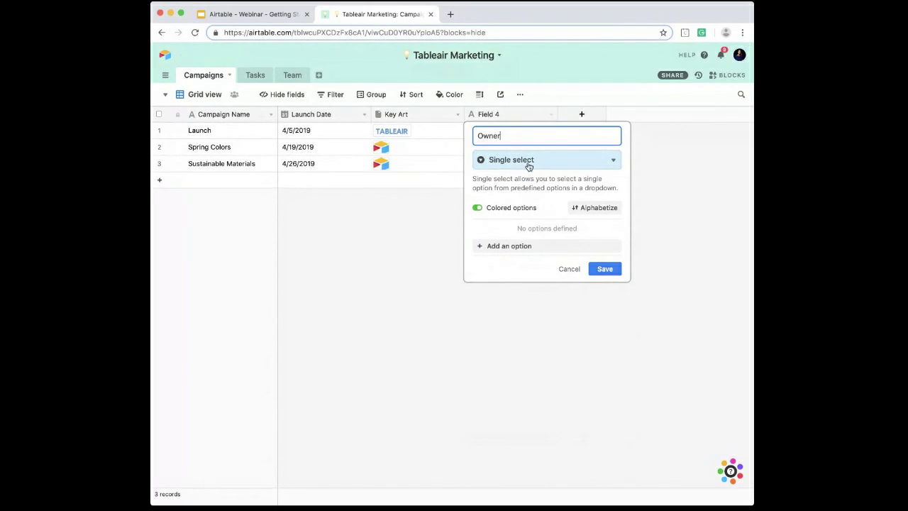
left_click_drag(514, 140, 473, 138)
Step: Add two team members' first names as colored options of the Owner field and save it
left_click(522, 245)
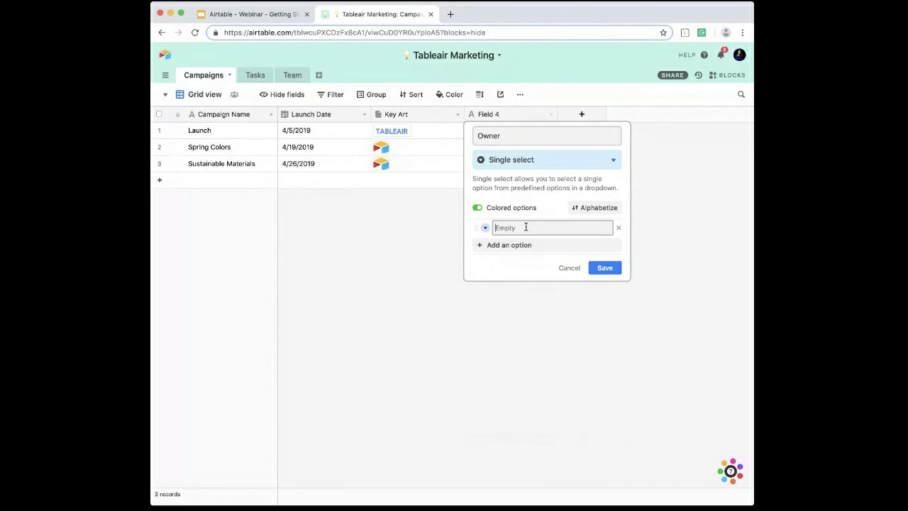
type("Becky")
key("Return")
type("Jacob")
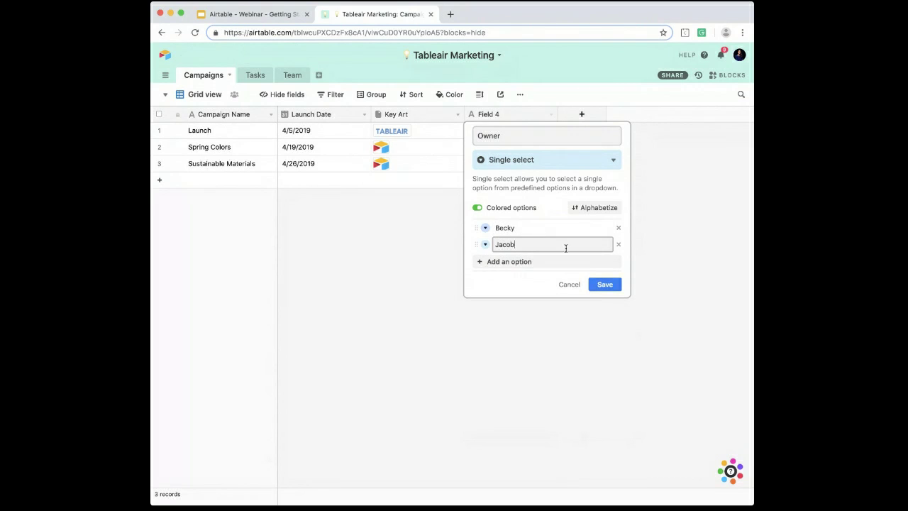
left_click(602, 284)
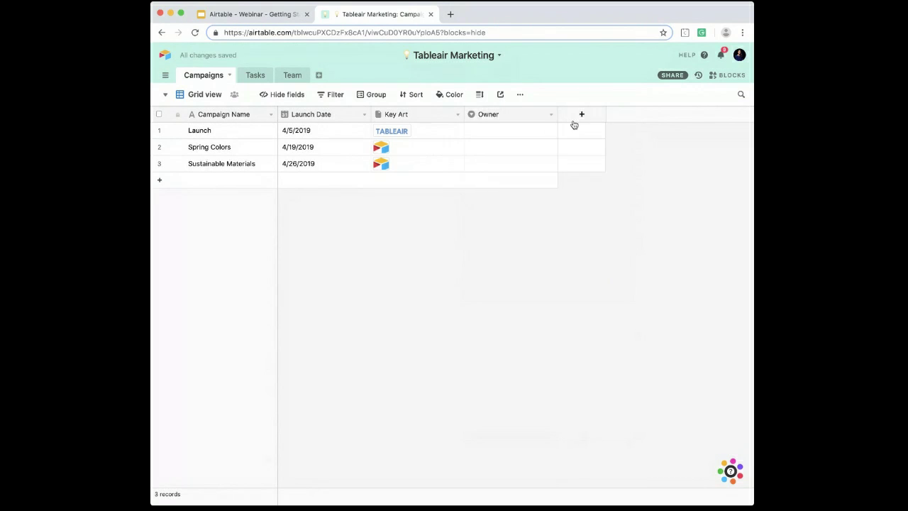
Step: Set Owner to the first name option for the Launch record and the second for Spring Colors
double_click(511, 131)
left_click(508, 180)
left_click(501, 149)
left_click(501, 149)
left_click(501, 215)
Step: Add a Collaborator field named "Owner 2" and assign an existing collaborator to the Launch record
left_click(583, 115)
type("Collabo")
key("BackSpace")
key("BackSpace")
key("BackSpace")
key("BackSpace")
key("BackSpace")
key("BackSpace")
key("BackSpace")
type("Owner 2")
left_click(592, 161)
type("coll")
left_click(600, 181)
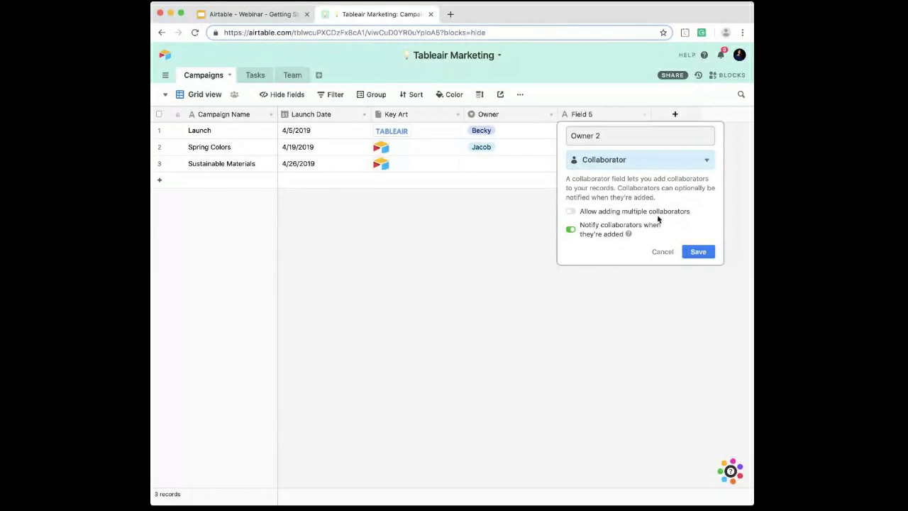
left_click(696, 251)
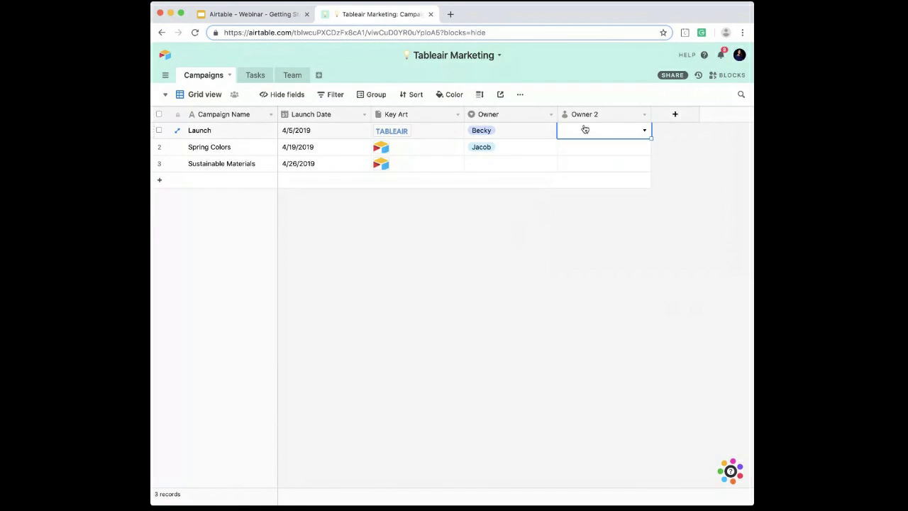
left_click(589, 203)
Step: Look up a teammate in the base's sharing settings and close them without sending an invite
left_click(673, 75)
left_click(492, 168)
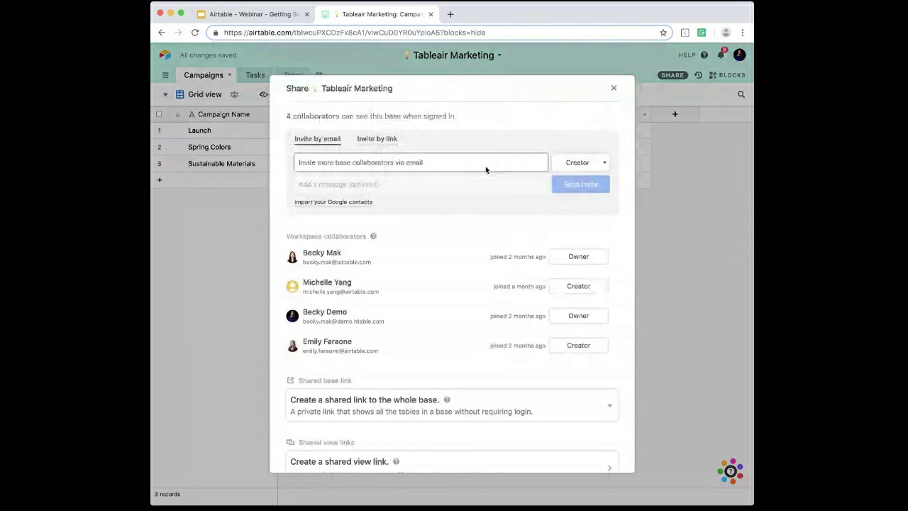
type("jacob")
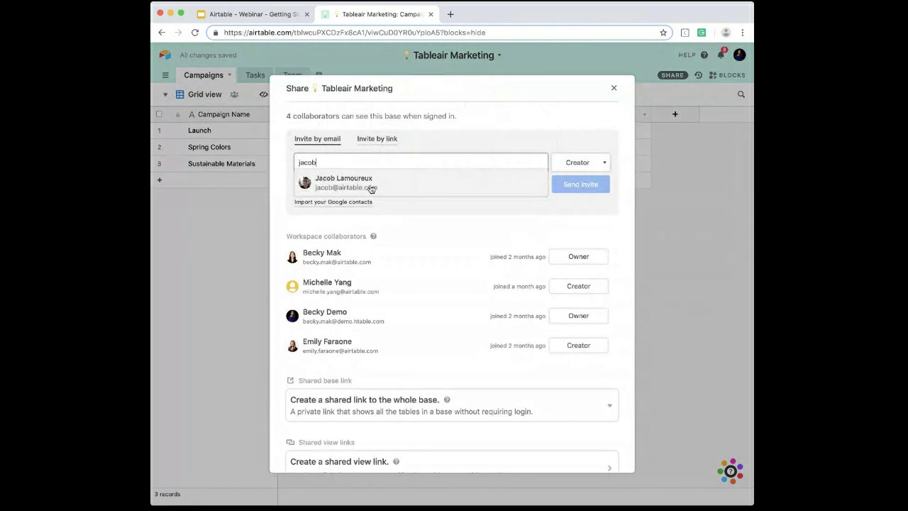
left_click(487, 186)
left_click(614, 88)
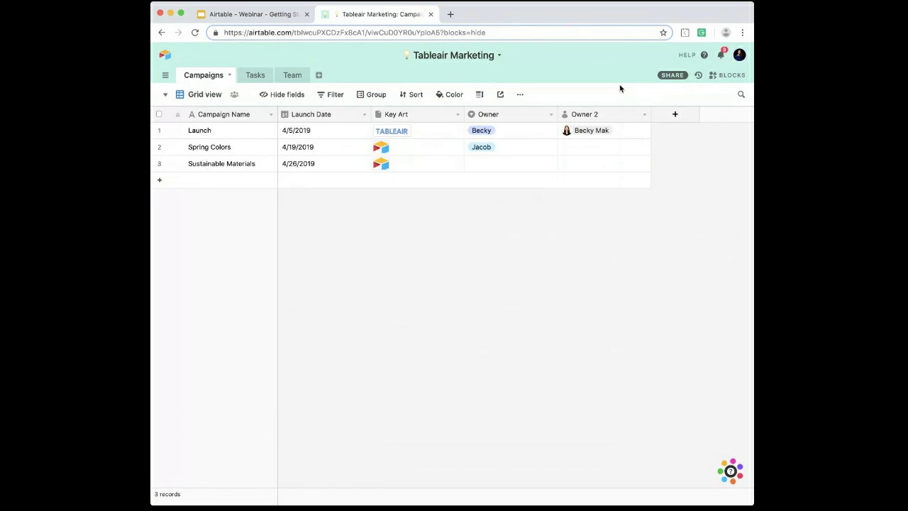
Step: Invite a teammate by e-mail and name as a base collaborator with Creator permissions from the Spring Colors record's Owner 2 cell
left_click(564, 154)
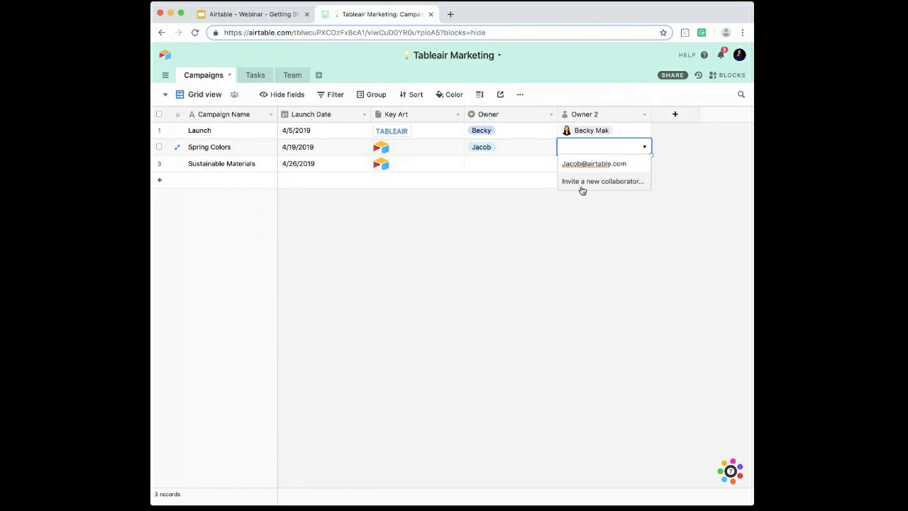
left_click(580, 182)
type("Jacob")
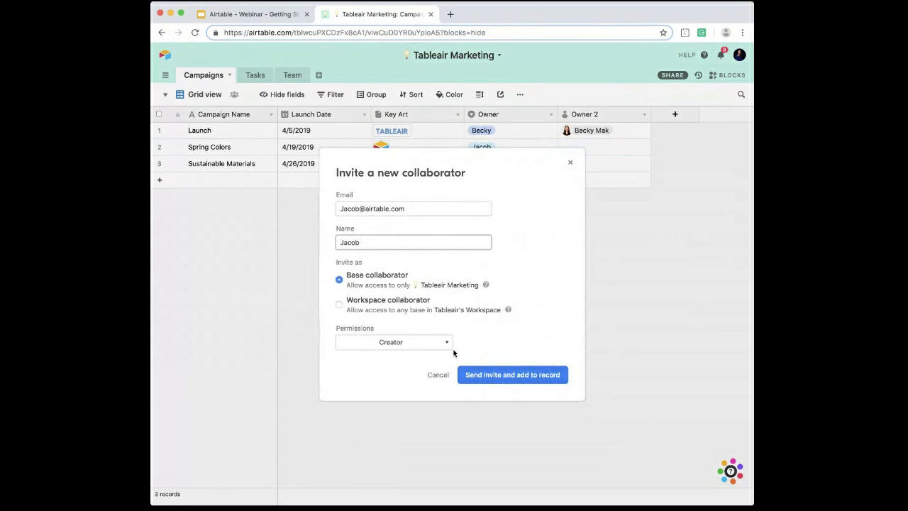
left_click(508, 375)
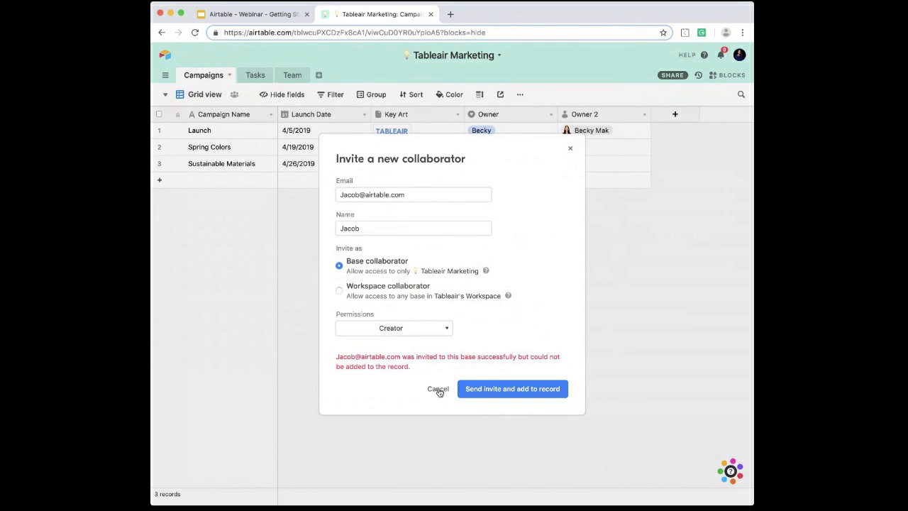
left_click(570, 147)
Step: Assign the newly invited collaborator to the Spring Colors record in the Owner 2 field
left_click(588, 152)
left_click(603, 259)
left_click(702, 158)
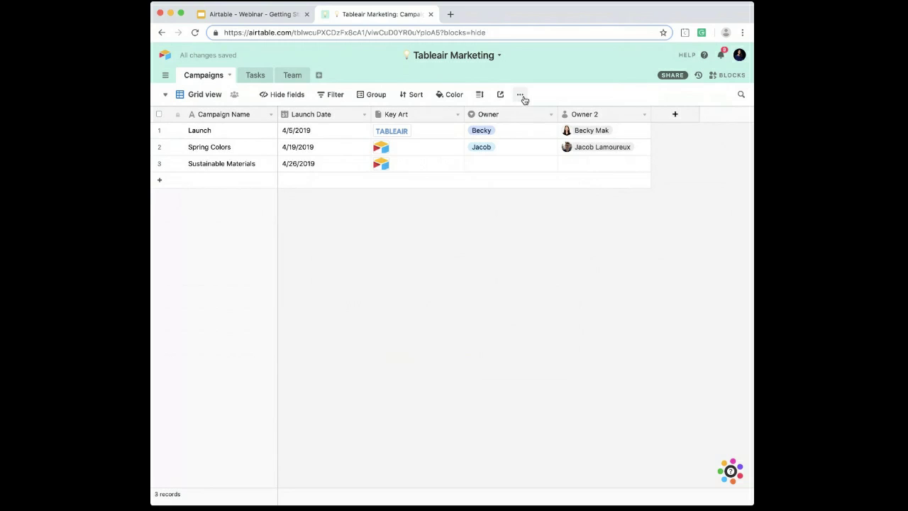
Step: Delete the single select Owner field and rename the Owner 2 collaborator field to "Owner"
left_click(551, 114)
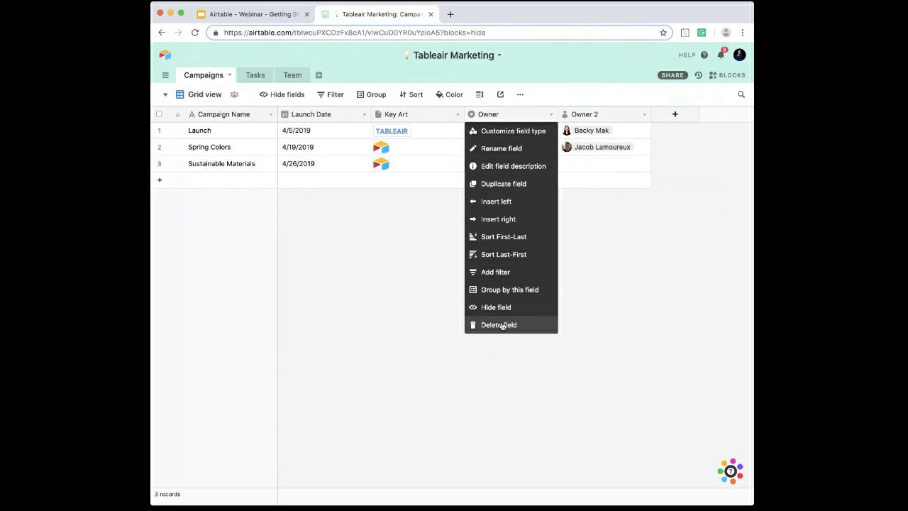
left_click(500, 325)
double_click(508, 114)
key("BackSpace")
key("BackSpace")
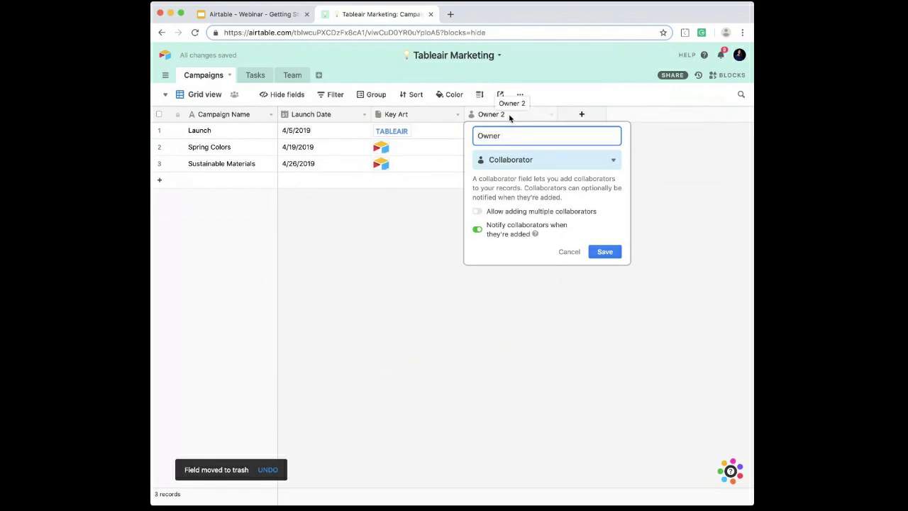
left_click(603, 252)
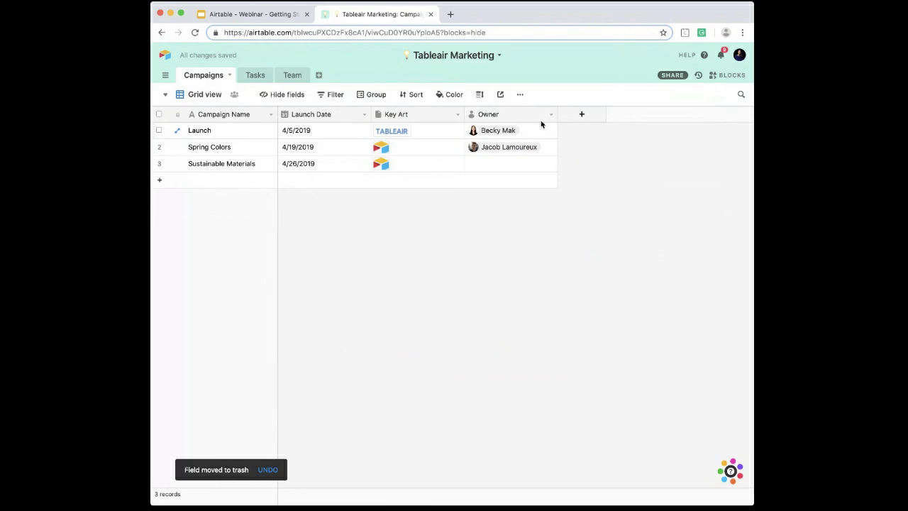
Step: Start a new Single select field named "Stages" after Owner, with "Idea" as its first option
left_click(582, 114)
left_click(582, 161)
type("single")
key("Down")
key("Return")
left_click_drag(600, 135, 570, 136)
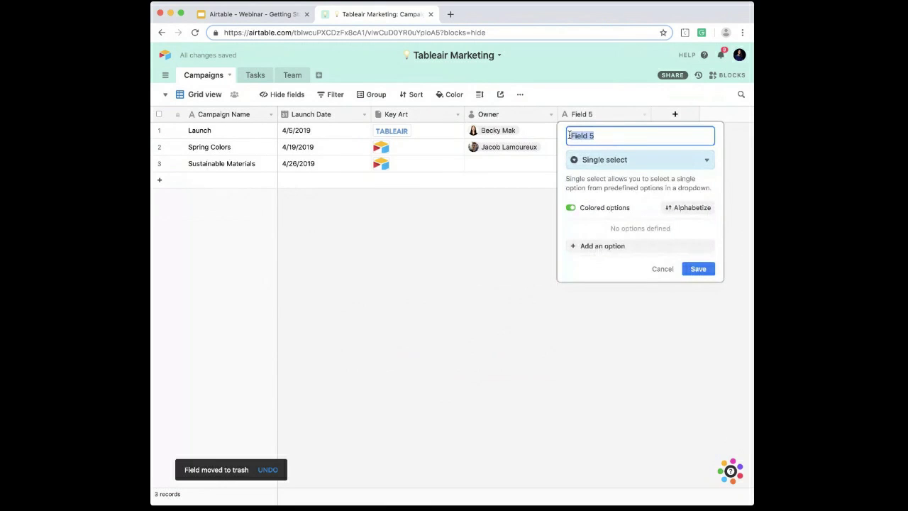
type("Stages")
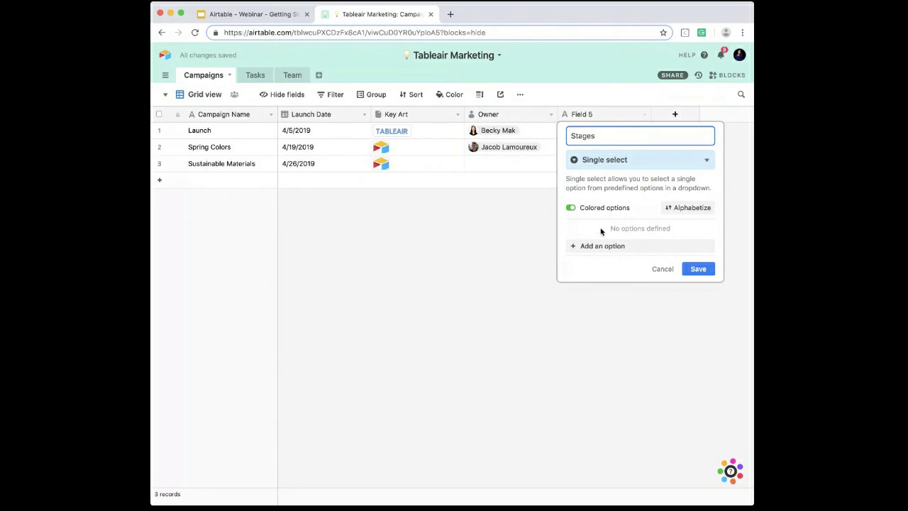
left_click(600, 250)
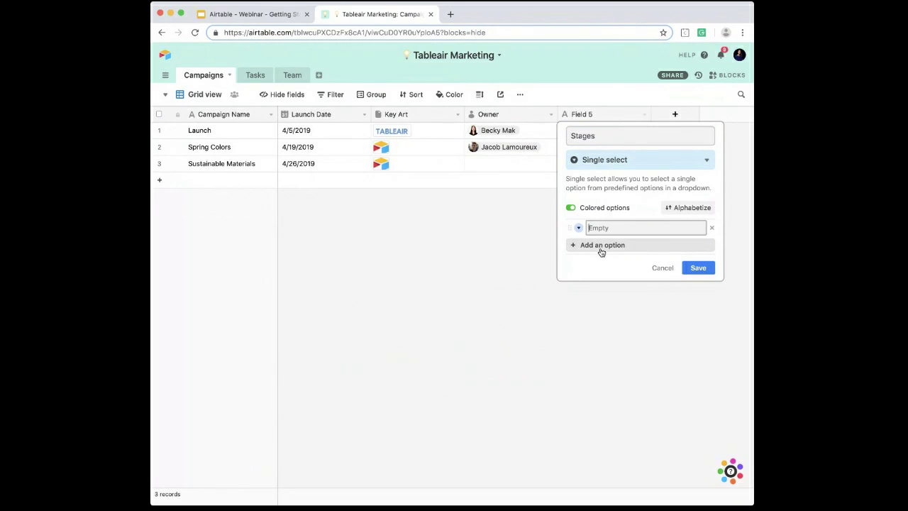
type("Idea")
left_click(601, 248)
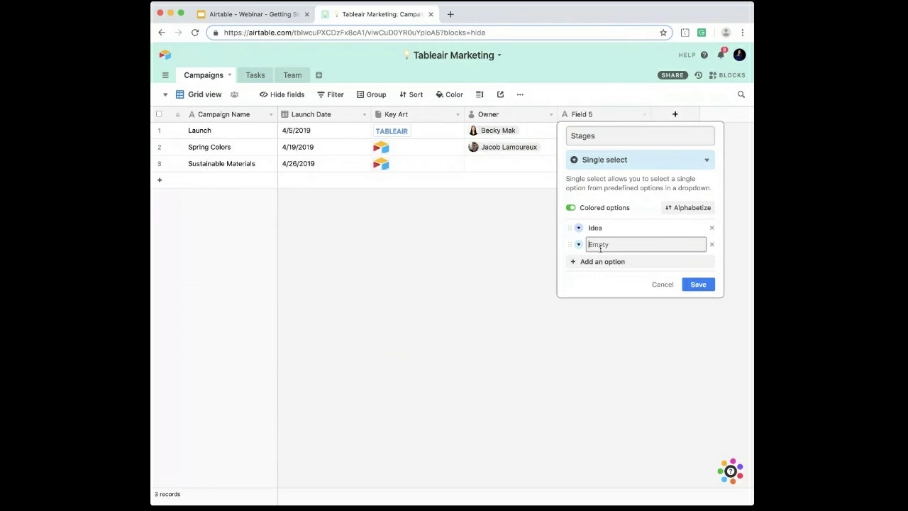
Step: Switch to the Google Slides presentation and look up the stages on slide 17, "Step 2: Design Your Base"
left_click(255, 15)
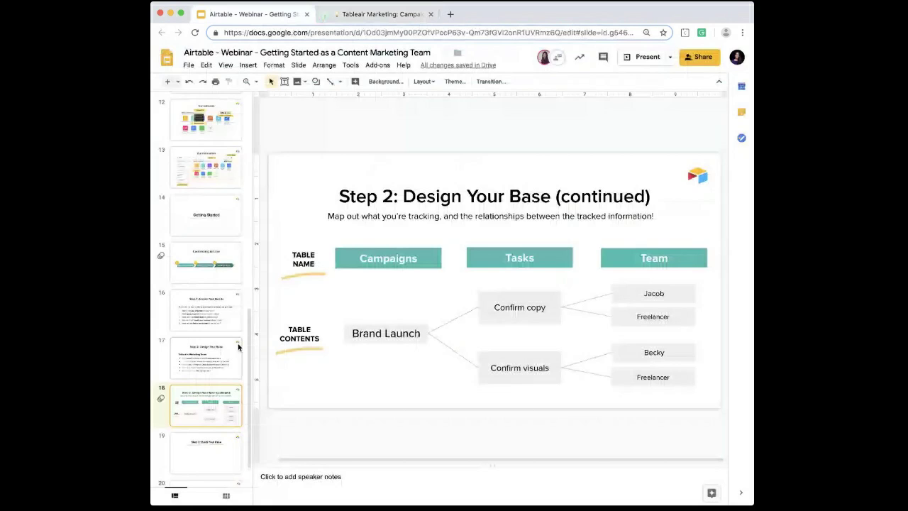
scroll(236, 349, "down", 1)
left_click(227, 334)
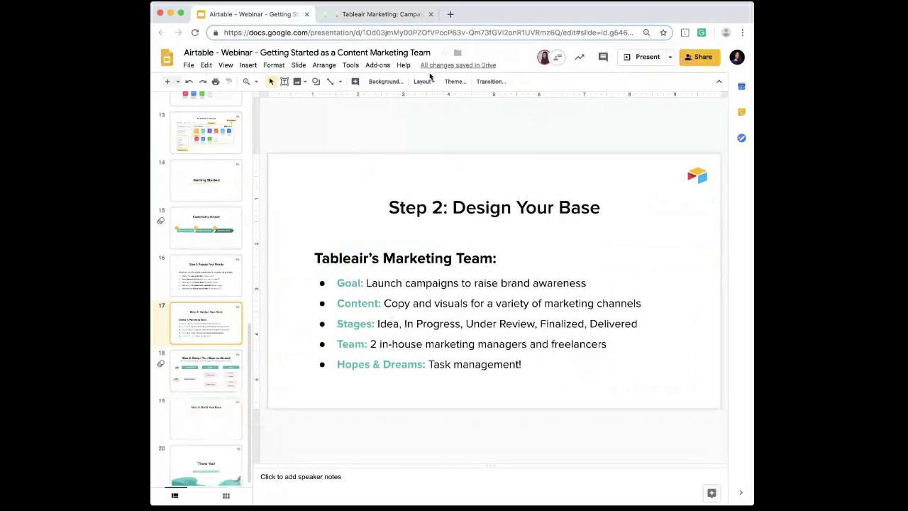
Step: Return to the Airtable base and add the Stages options In Progress, Under Review, Finalized and Delivered
left_click(376, 14)
type("In progre")
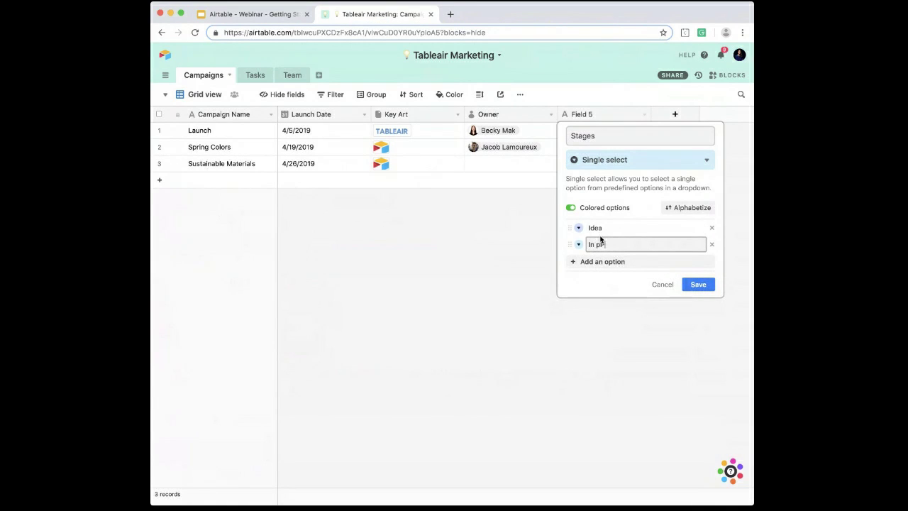
type("rogress")
key("Return")
type("Under Re")
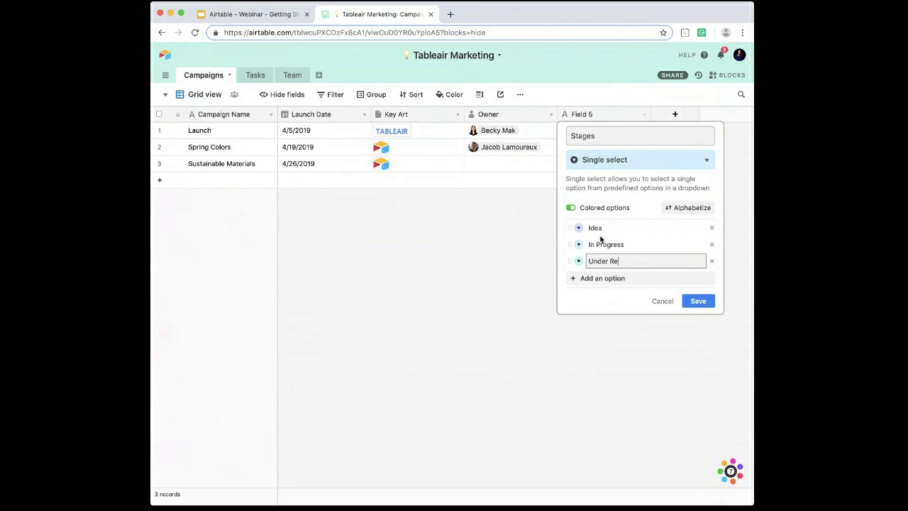
key("Return")
type("Finalized")
key("Return")
type("Delivered")
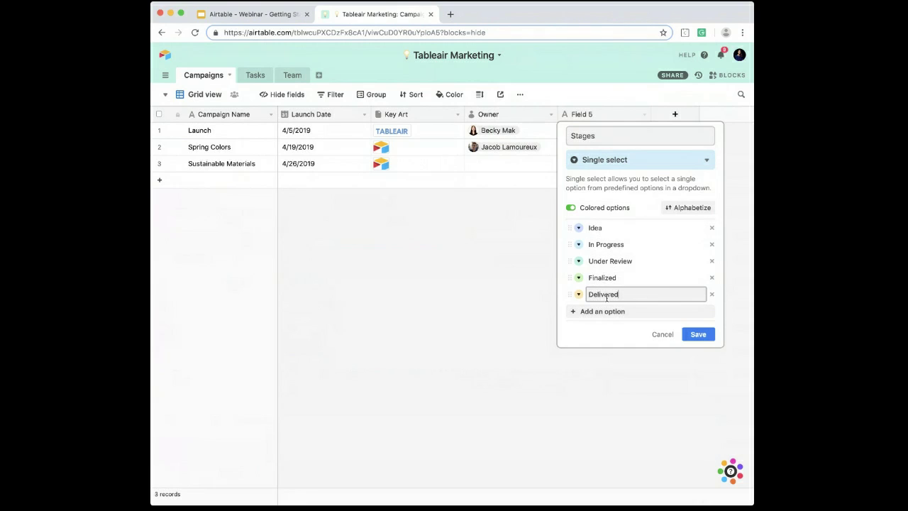
Step: Color the Stages options Idea yellow, In Progress blue, Under Review pink, Finalized purple and Delivered green, and save the field
left_click(580, 228)
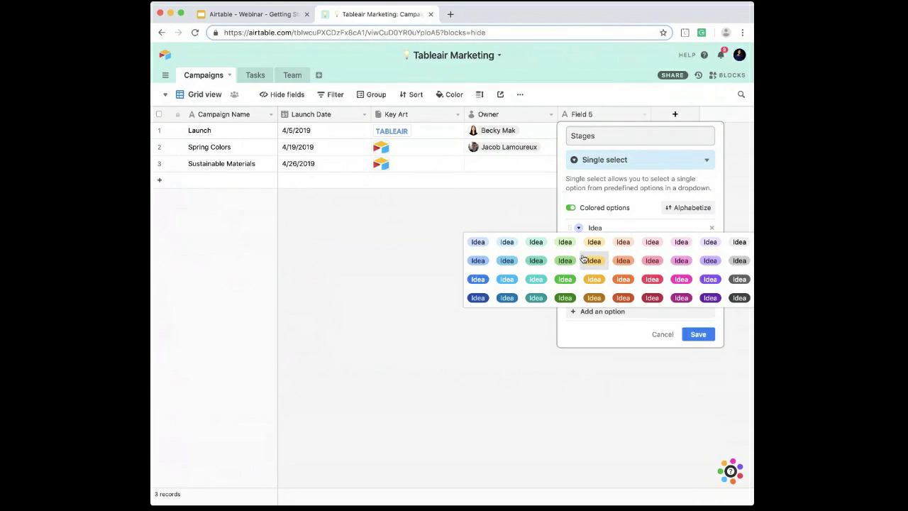
left_click(586, 258)
left_click(578, 250)
left_click(505, 294)
left_click(579, 261)
left_click(659, 301)
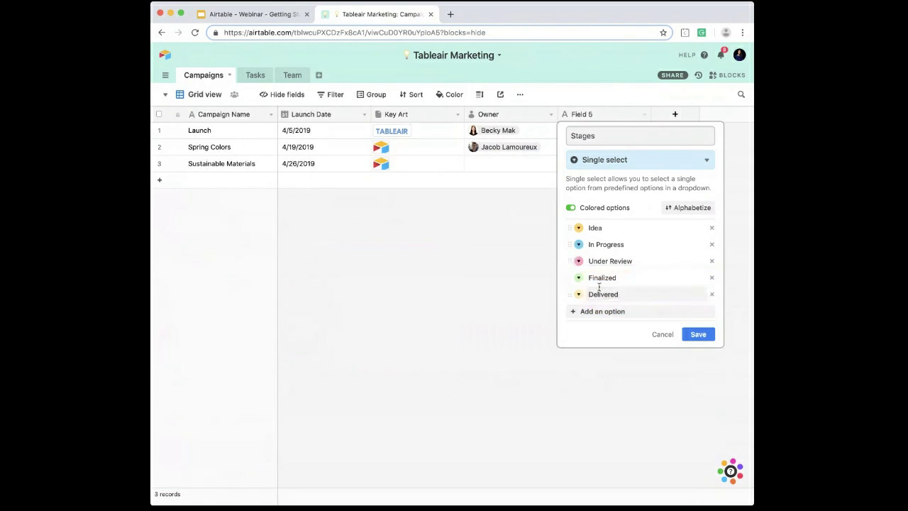
left_click(579, 277)
left_click(707, 310)
left_click(579, 294)
left_click(563, 326)
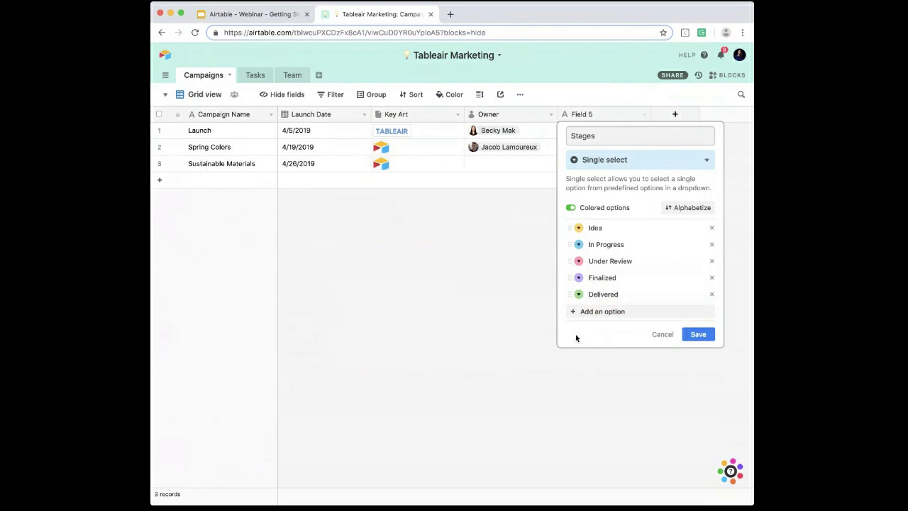
left_click(698, 334)
Step: Set the Stages values to Delivered for Launch, Finalized for Spring Colors and Under Review for Sustainable Materials
left_click(602, 133)
left_click(602, 134)
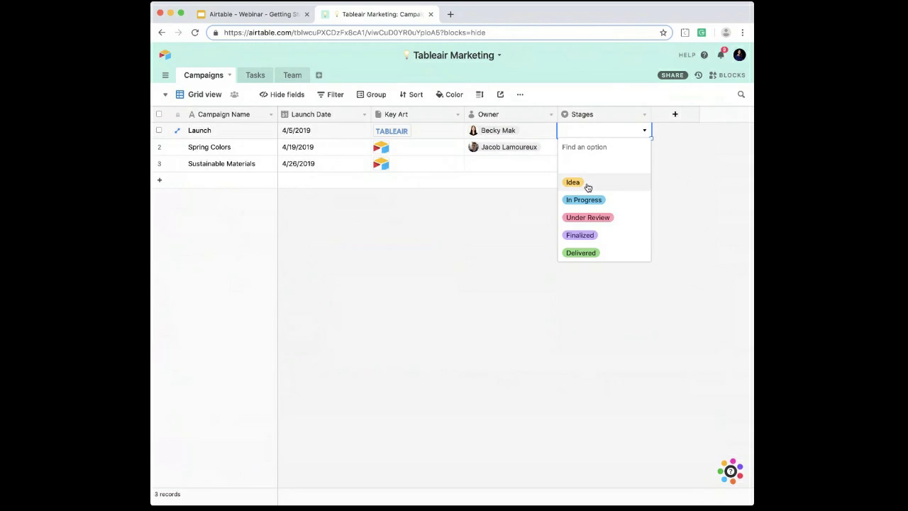
left_click(596, 252)
double_click(576, 147)
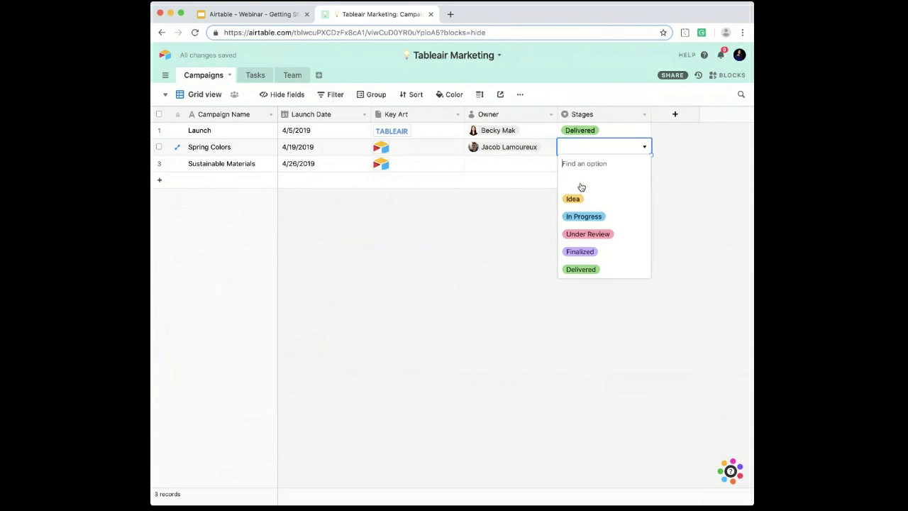
left_click(592, 251)
left_click(582, 167)
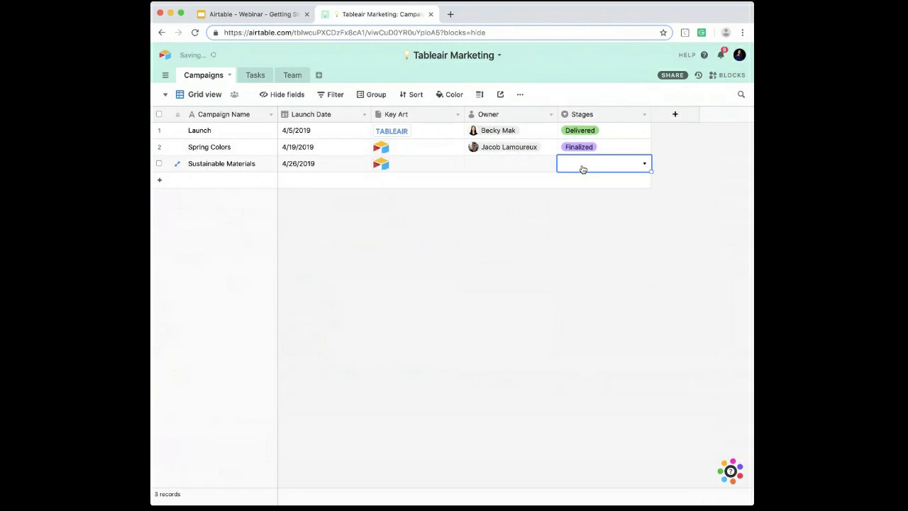
left_click(582, 168)
left_click(598, 254)
left_click(598, 255)
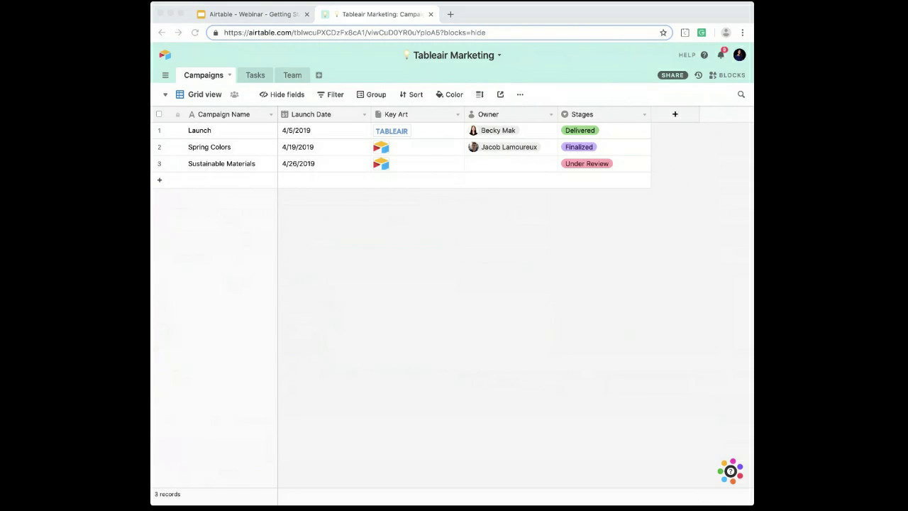
left_click(538, 227)
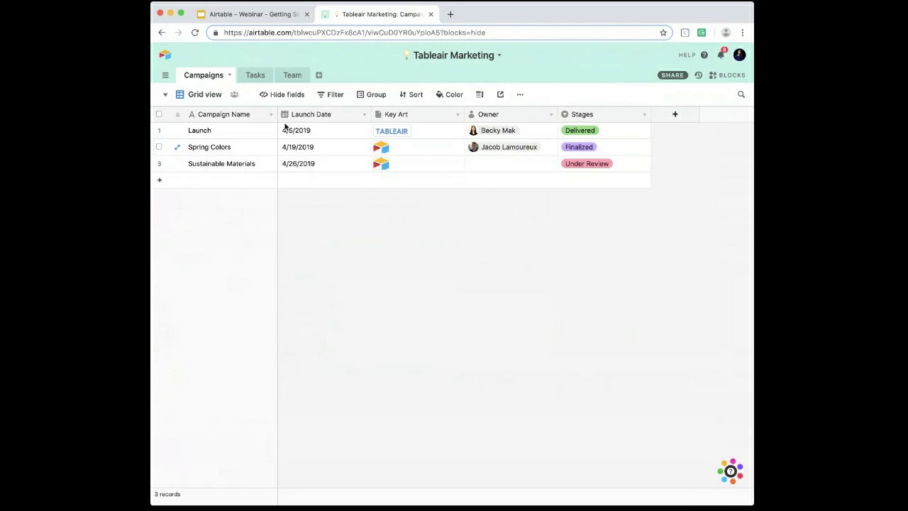
left_click(591, 314)
Step: Rename the current grid view of the Campaigns table to "All Campaigns"
double_click(221, 96)
type("All Campaigns")
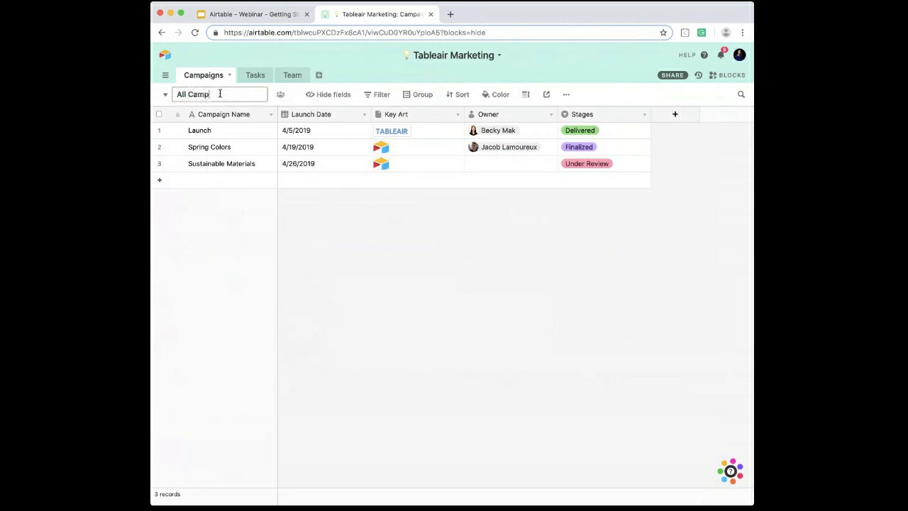
key("Return")
Step: Add a second grid view to Campaigns, named with the Launch owner's first name in possessive form followed by "Campaigns"
left_click(212, 95)
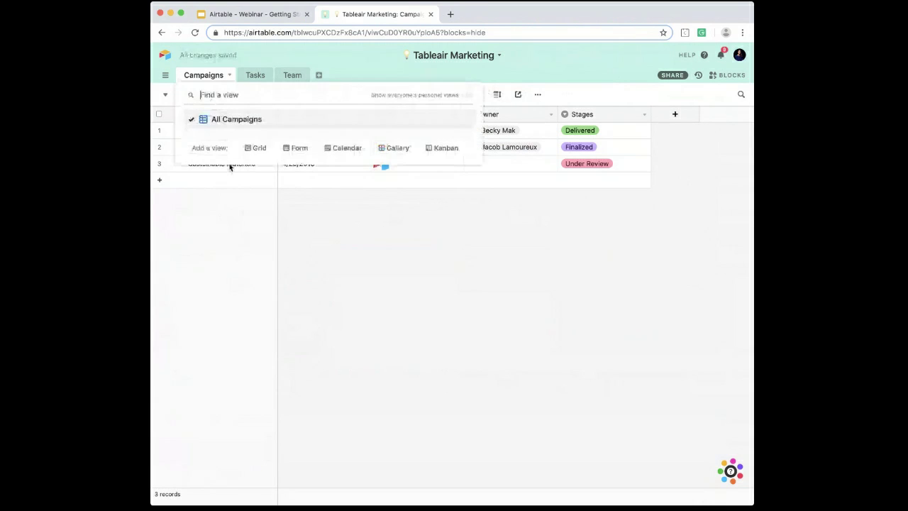
left_click(259, 149)
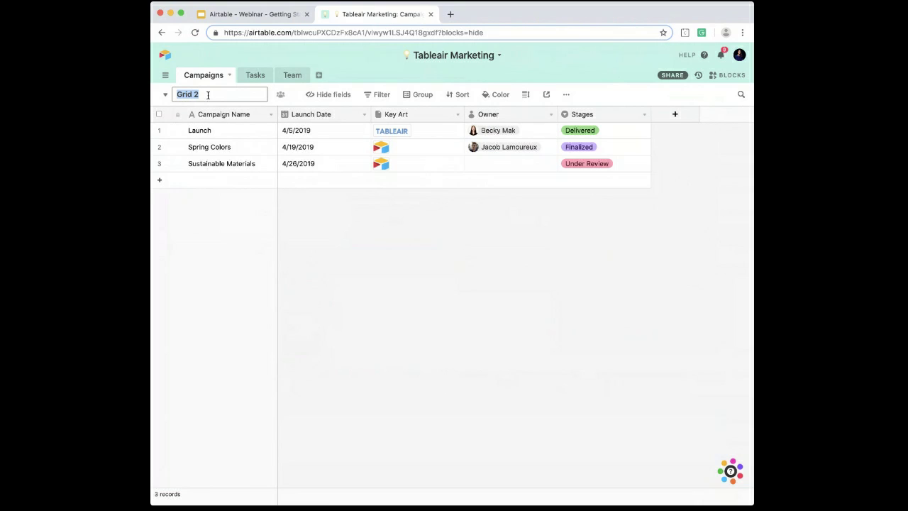
type("Becky's Campaigns")
key("Return")
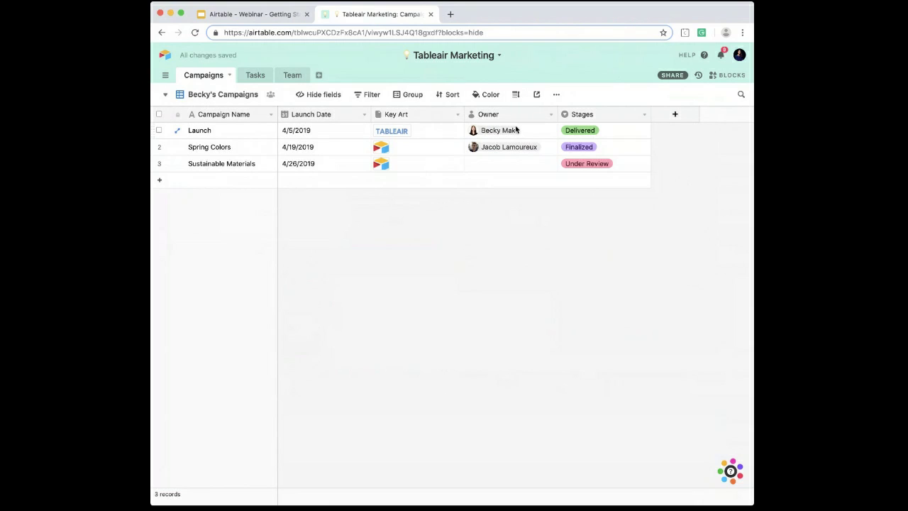
Step: Filter the new grid view to records where Owner is the collaborator assigned to the Launch campaign
left_click(382, 97)
left_click(385, 138)
left_click(408, 120)
left_click(424, 209)
left_click(491, 122)
left_click(488, 173)
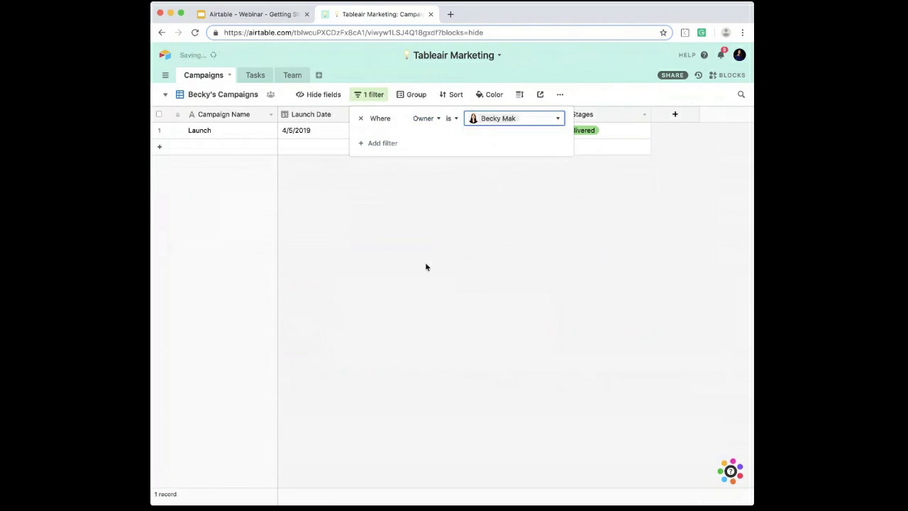
left_click(425, 265)
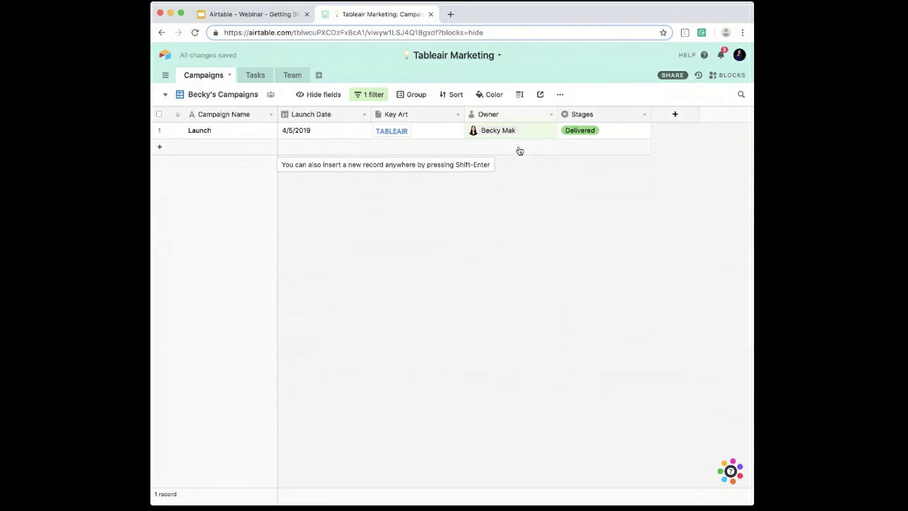
Step: Switch to the All Campaigns view and back to the owner-filtered view to compare their records
left_click(235, 99)
left_click(241, 125)
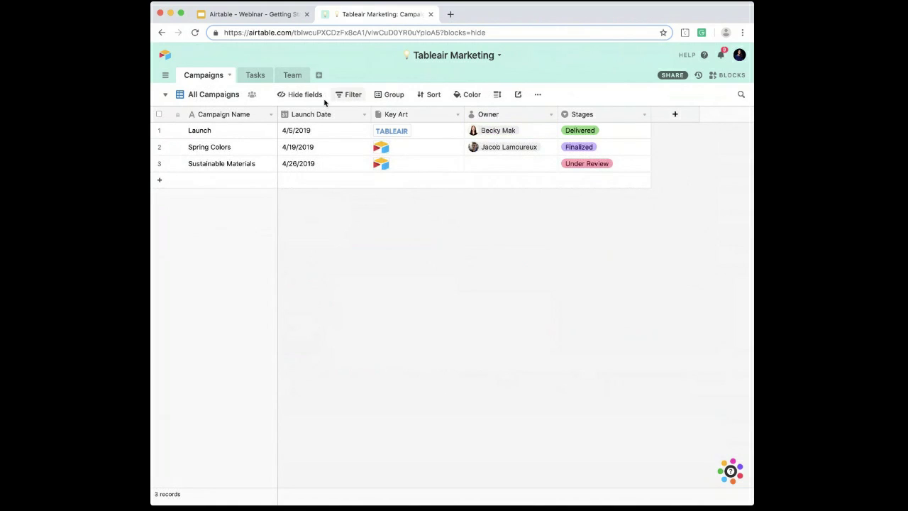
left_click(216, 95)
left_click(221, 138)
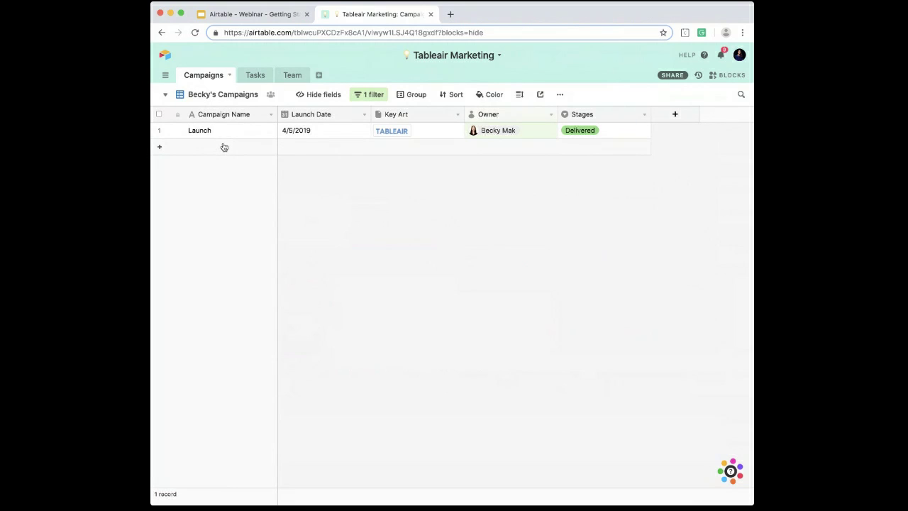
Step: Change the Launch campaign's Launch Date to 3/29/2019 in the owner-filtered view
left_click(324, 131)
left_click(324, 130)
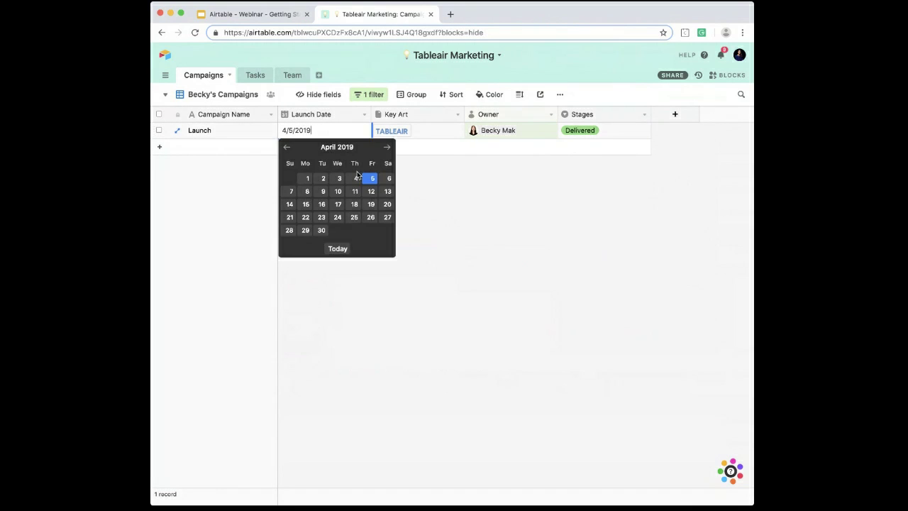
left_click(286, 146)
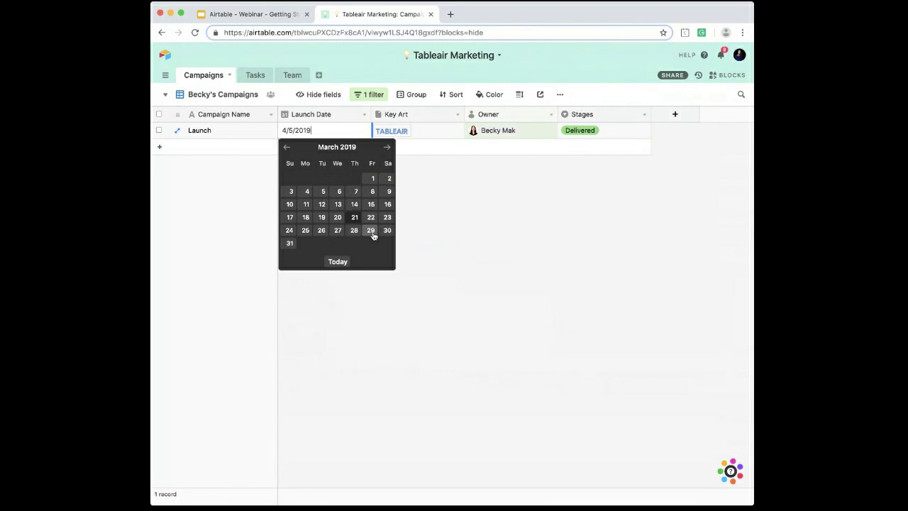
left_click(375, 234)
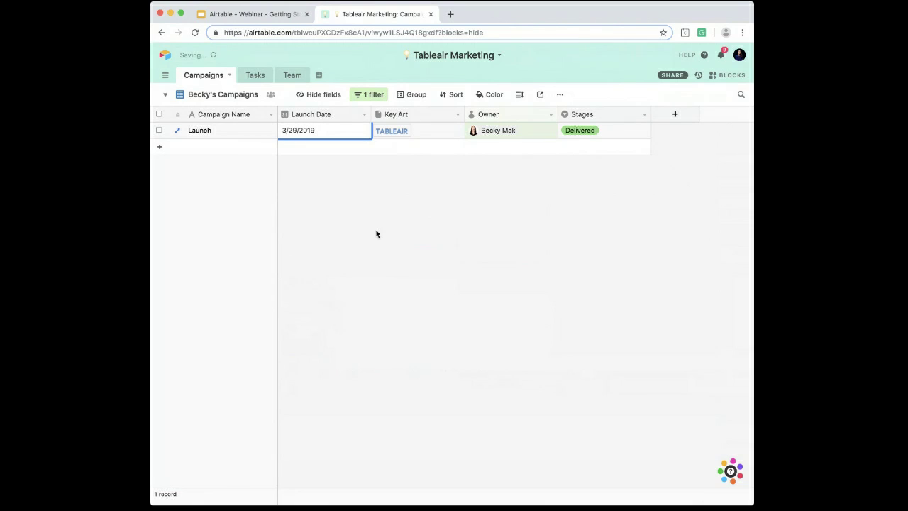
Step: Open the All Campaigns view and check the Launch campaign's Launch Date there
left_click(224, 95)
left_click(234, 119)
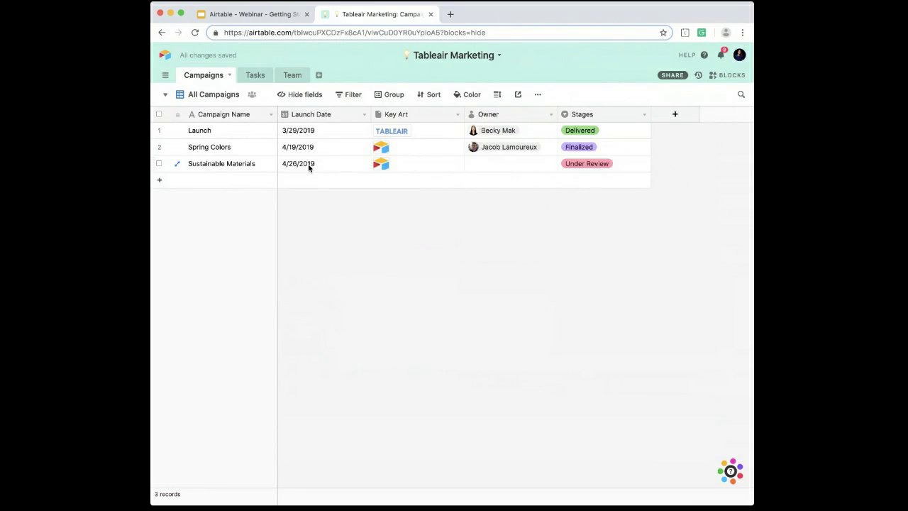
double_click(308, 137)
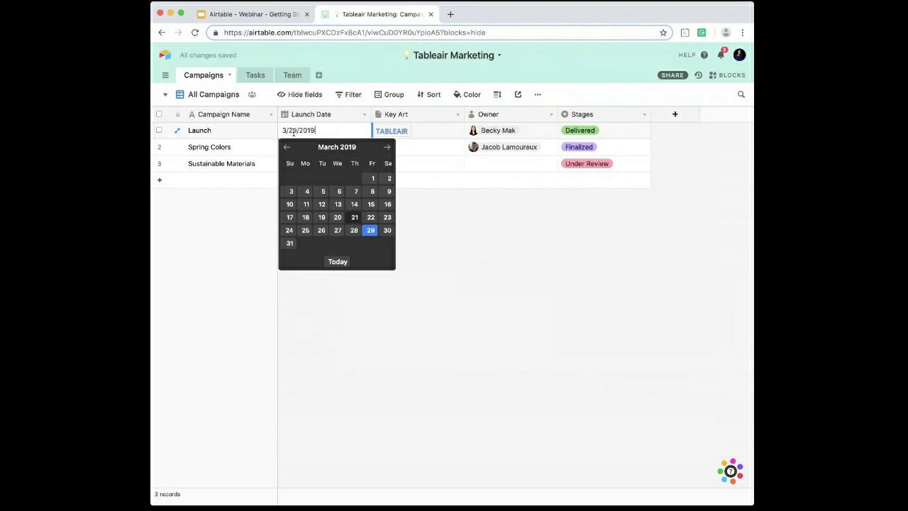
left_click(440, 227)
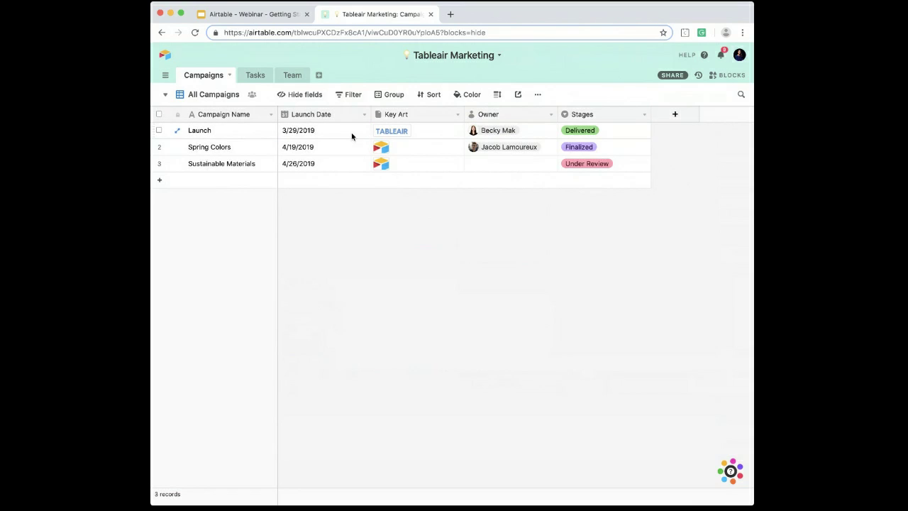
Step: Return to the owner-filtered view, make it a Personal view and check how it is marked among the table's views
left_click(213, 96)
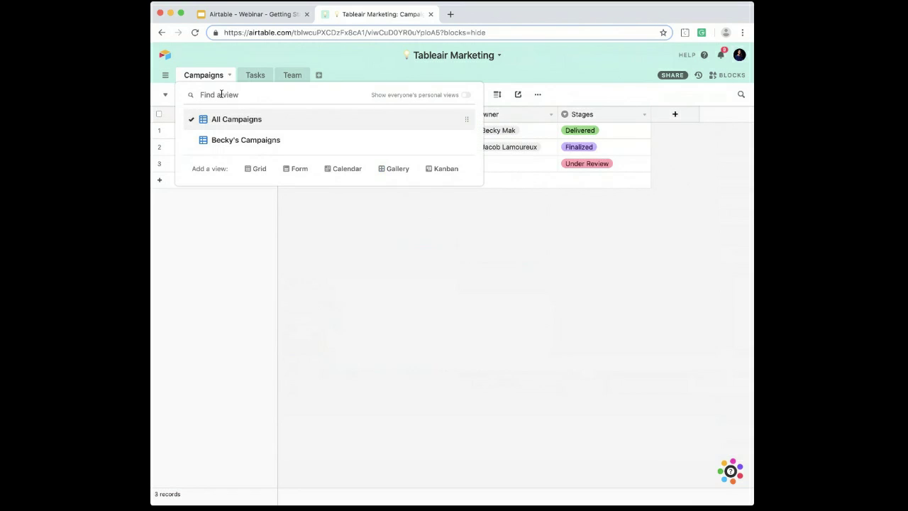
left_click(222, 140)
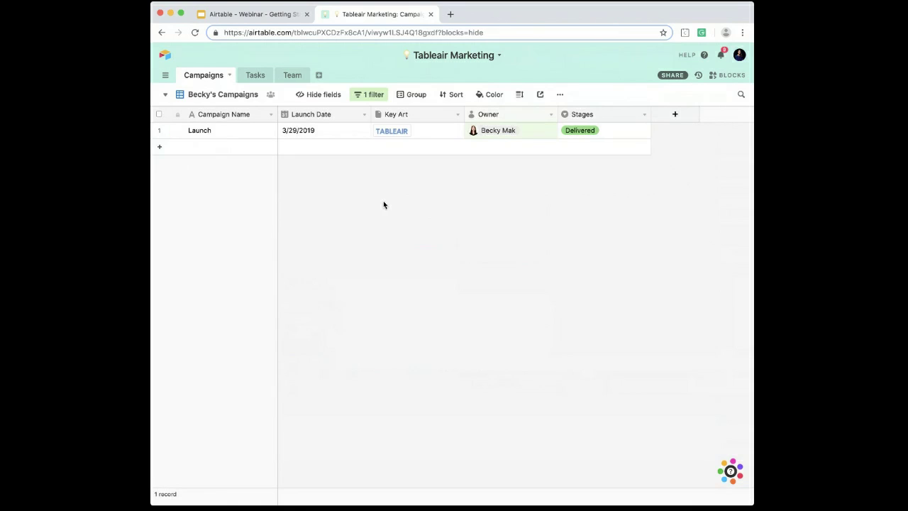
left_click(271, 95)
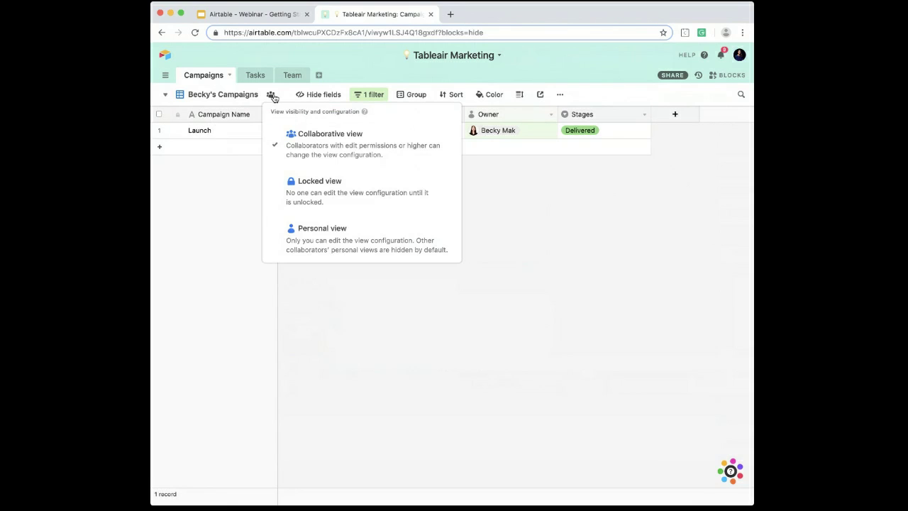
left_click(295, 242)
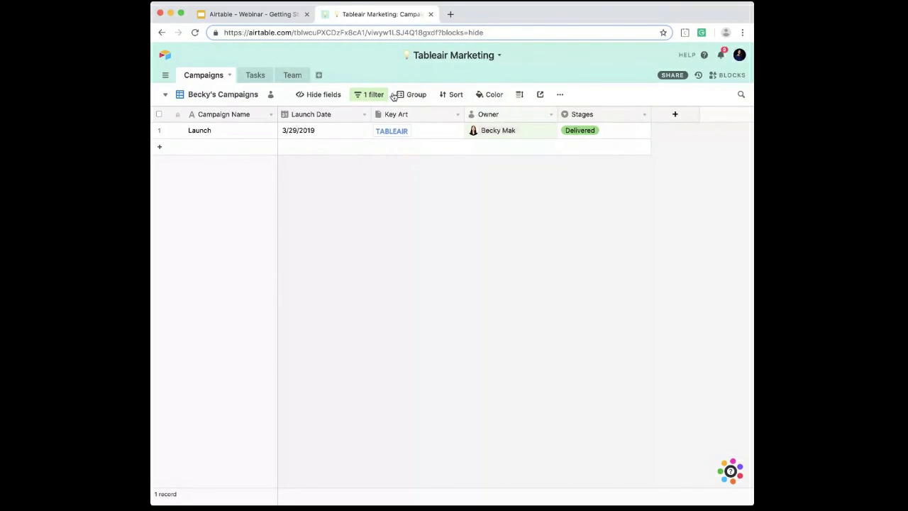
left_click(241, 97)
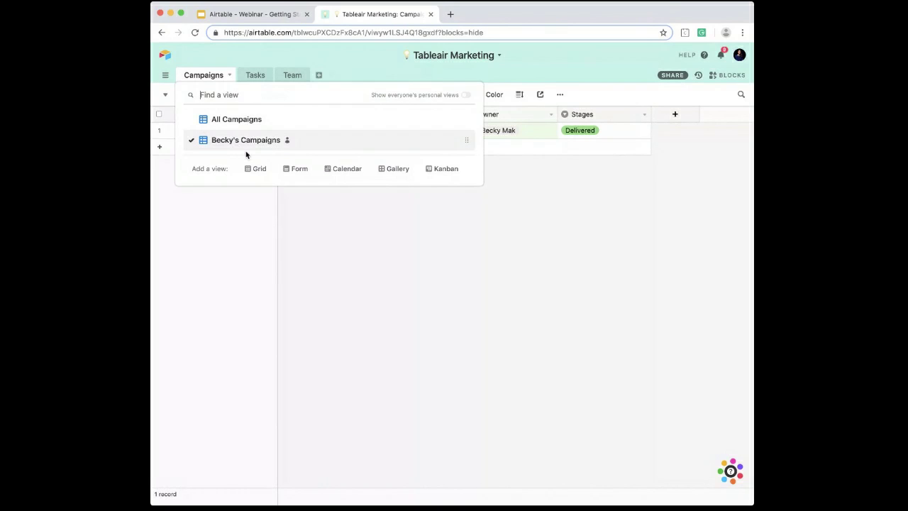
left_click(436, 204)
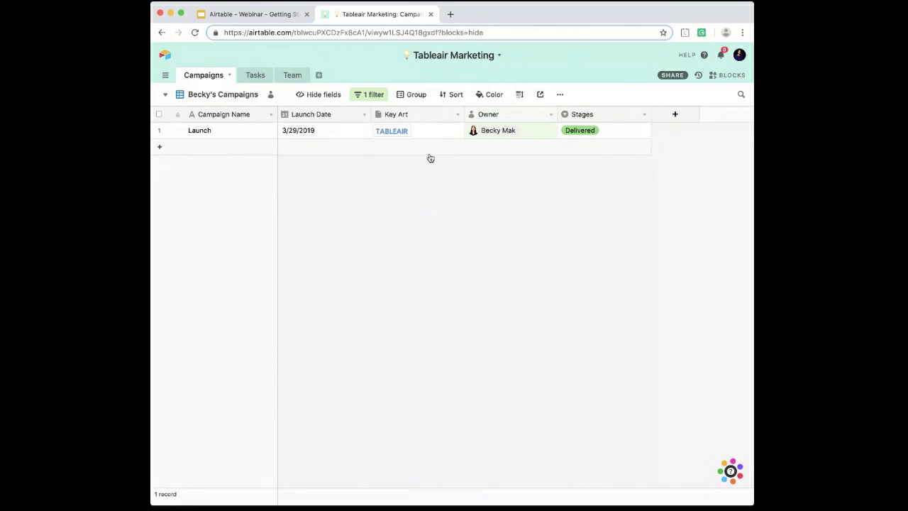
Step: Add a Calendar view to the Campaigns table that places records by the Launch Date field
left_click(221, 96)
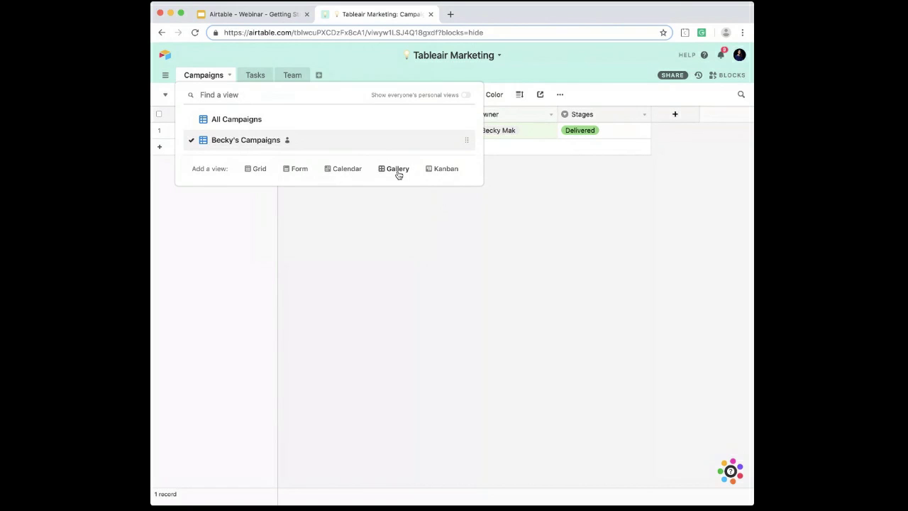
left_click(347, 171)
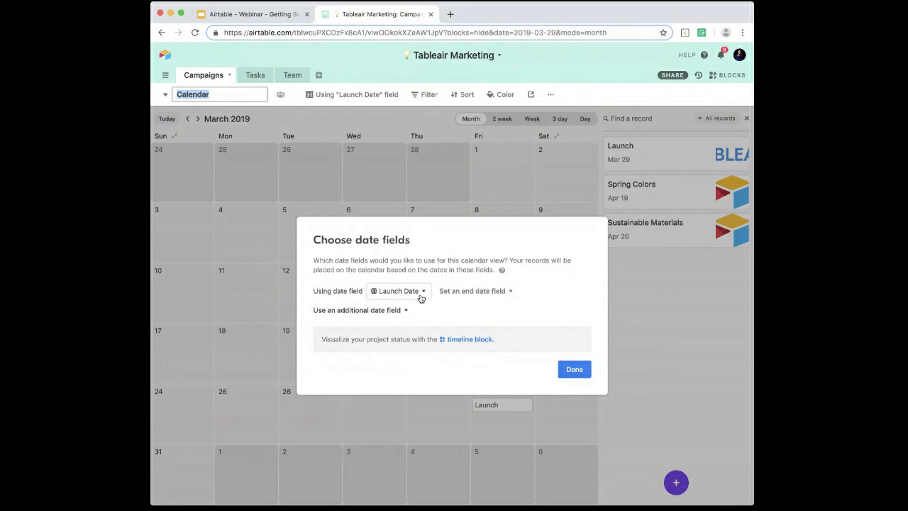
left_click(418, 296)
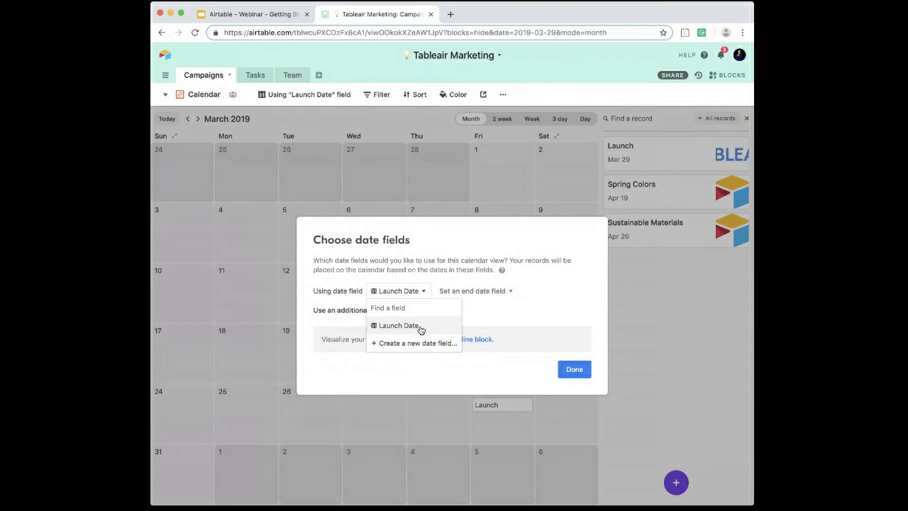
left_click(424, 327)
left_click(568, 369)
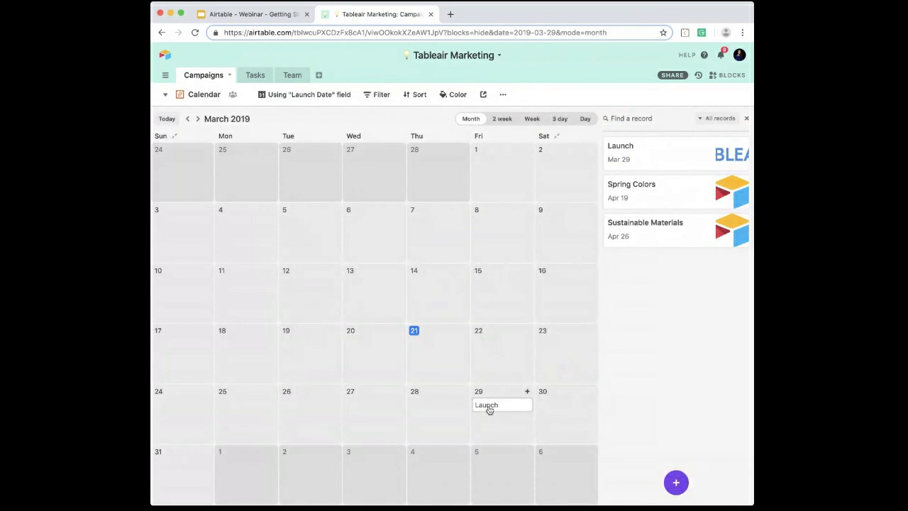
Step: Color the calendar's records by the Stages single select field, with April 2019 shown
left_click(199, 119)
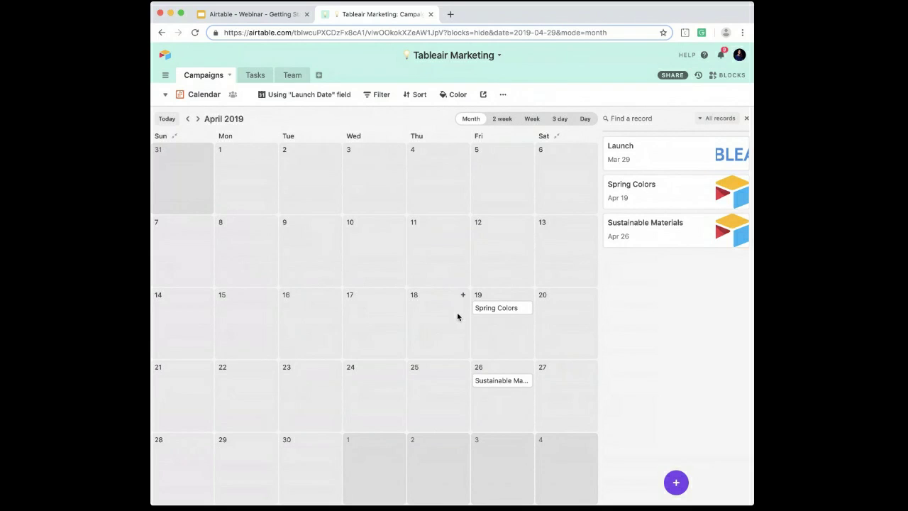
left_click(456, 95)
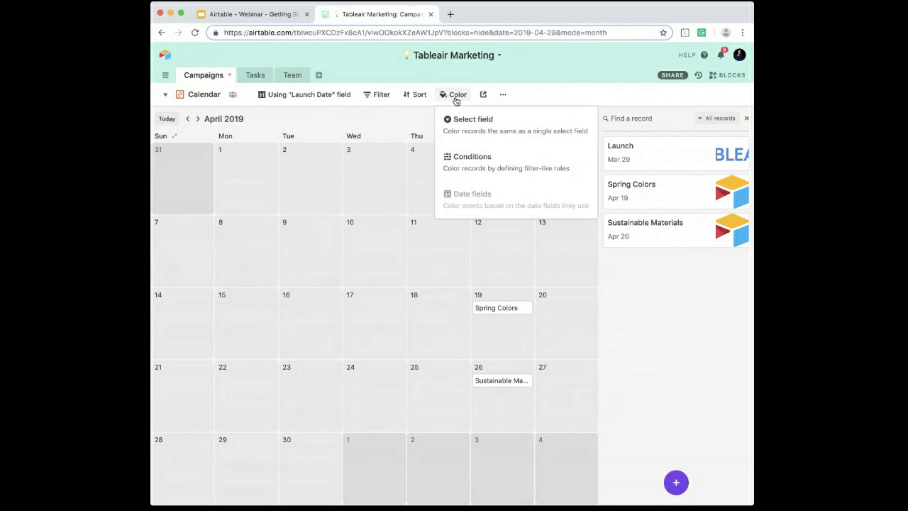
left_click(481, 129)
left_click(573, 119)
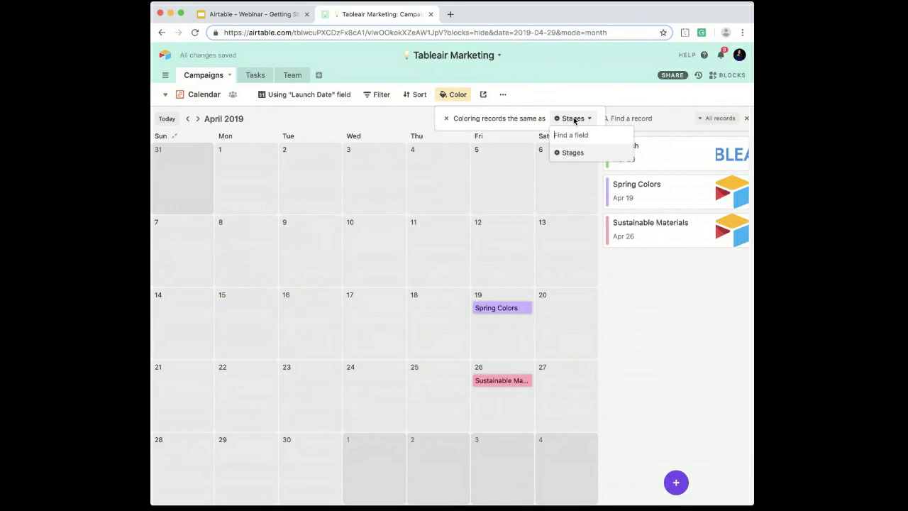
Step: Try coloring the calendar's records by conditions and return to coloring them by the Stages single select field
left_click(446, 119)
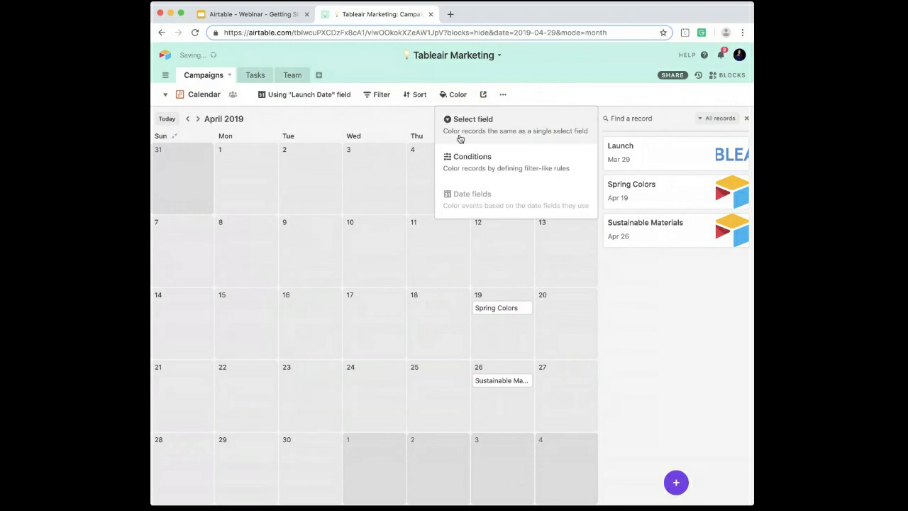
left_click(465, 155)
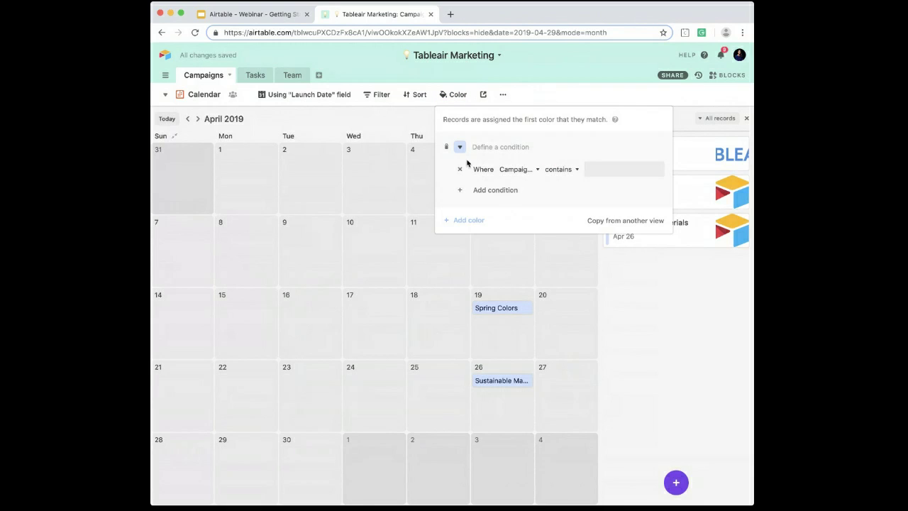
left_click(448, 149)
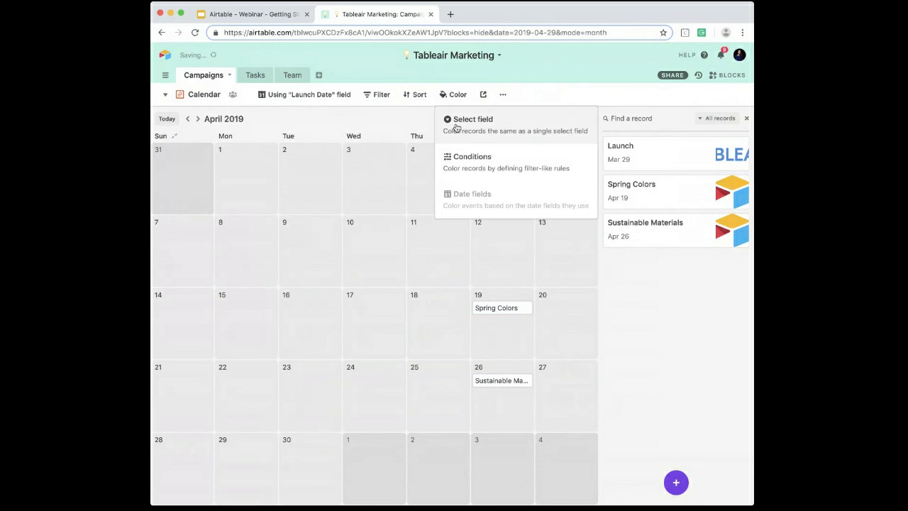
left_click(456, 129)
left_click(405, 124)
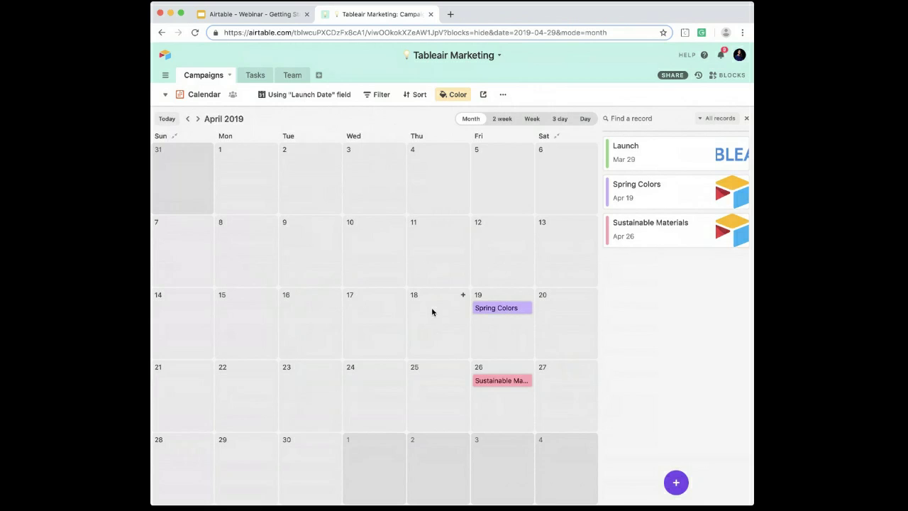
Step: Reschedule the Spring Colors campaign to April 17, 2019 on the calendar, and expand its record to review its fields and activity
left_click_drag(499, 313, 390, 321)
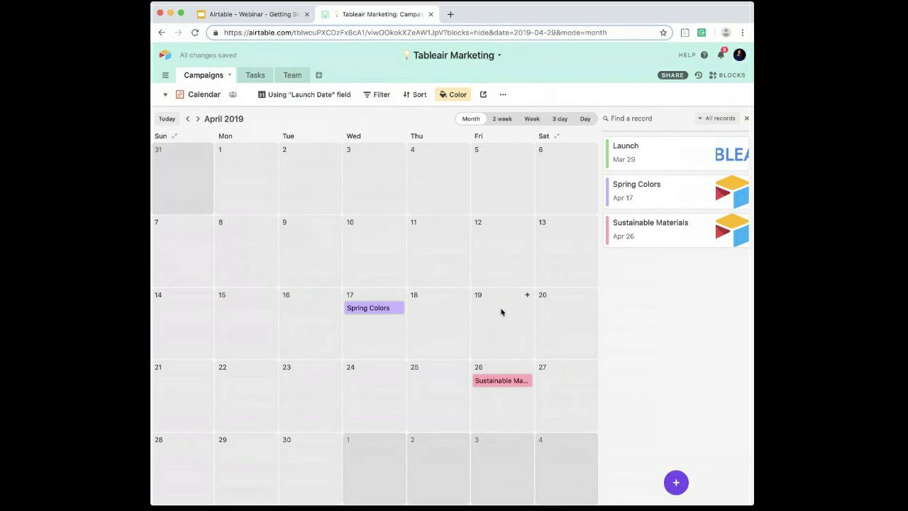
left_click(360, 312)
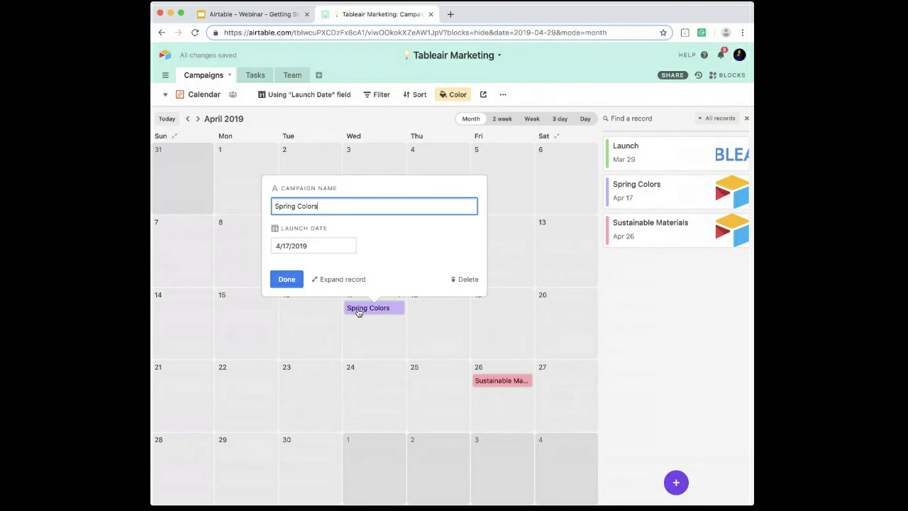
left_click(337, 279)
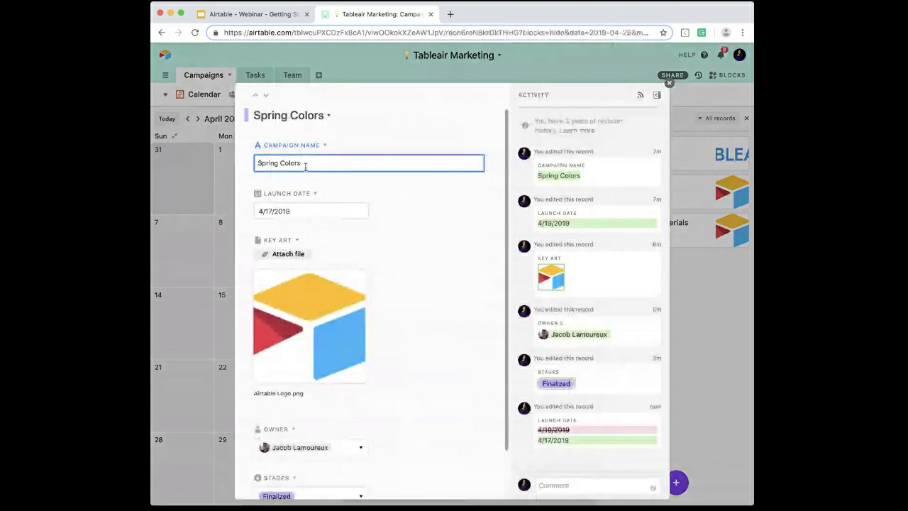
scroll(390, 280, "down", 2)
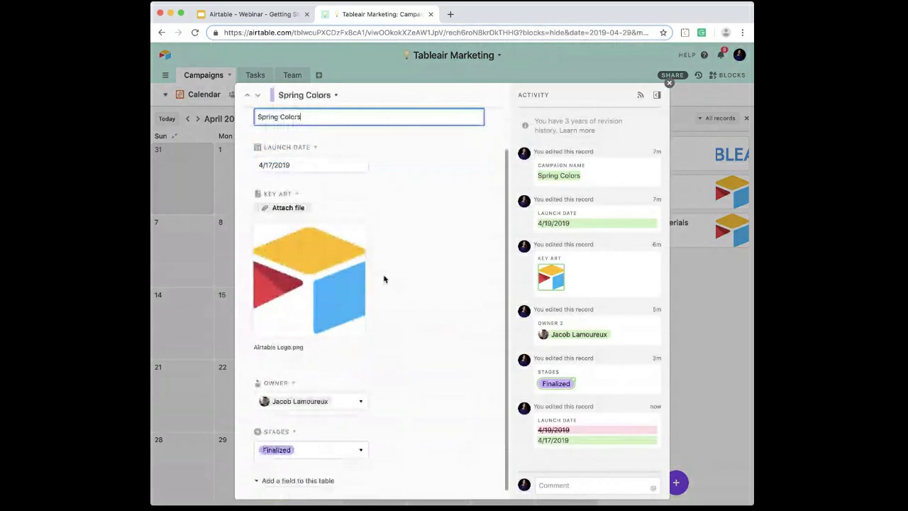
scroll(318, 206, "down", 1)
scroll(312, 211, "up", 2)
scroll(301, 223, "down", 2)
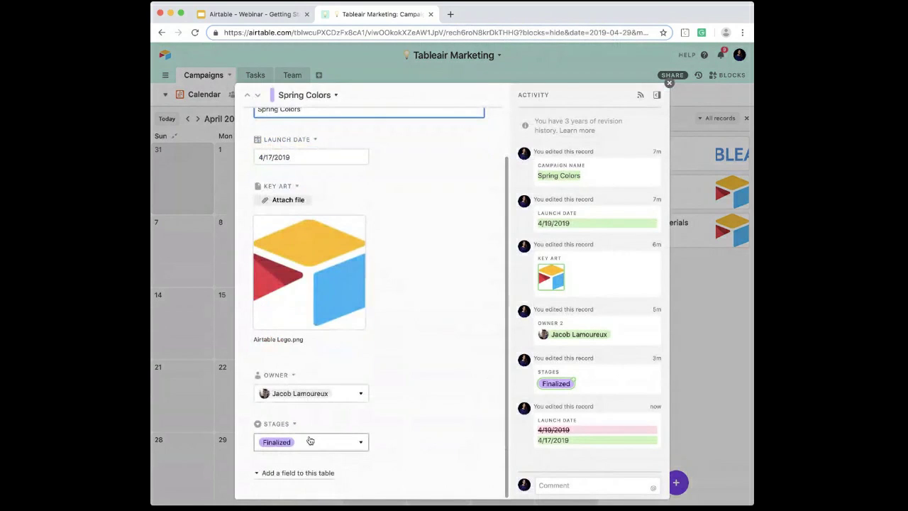
scroll(326, 388, "up", 2)
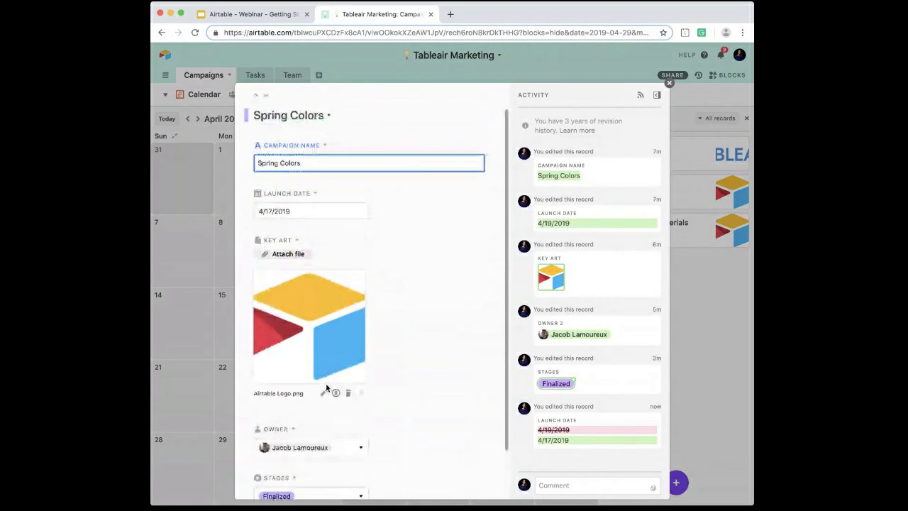
scroll(327, 388, "down", 2)
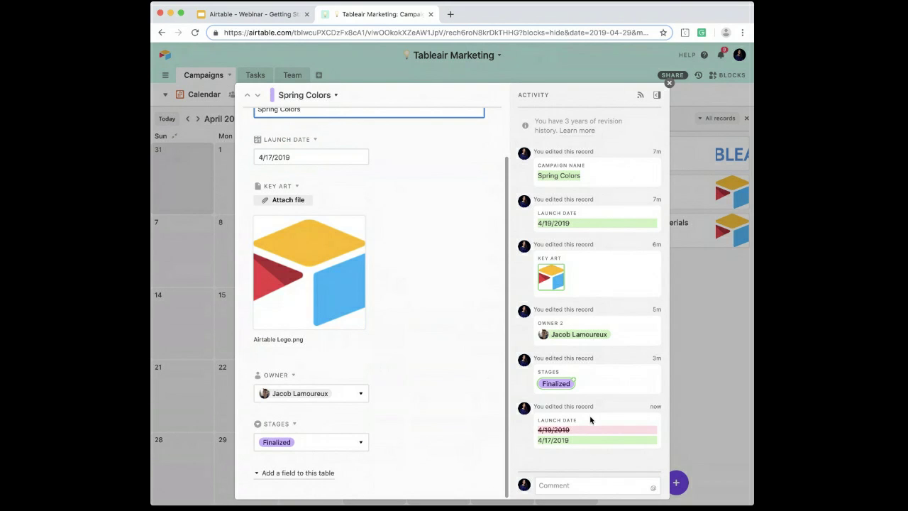
Step: Post a comment on the Spring Colors record that mentions its owner and says "updated the launch date!", and close the record
left_click(582, 487)
type("@jaco")
key("Return")
type("updated the launch date!")
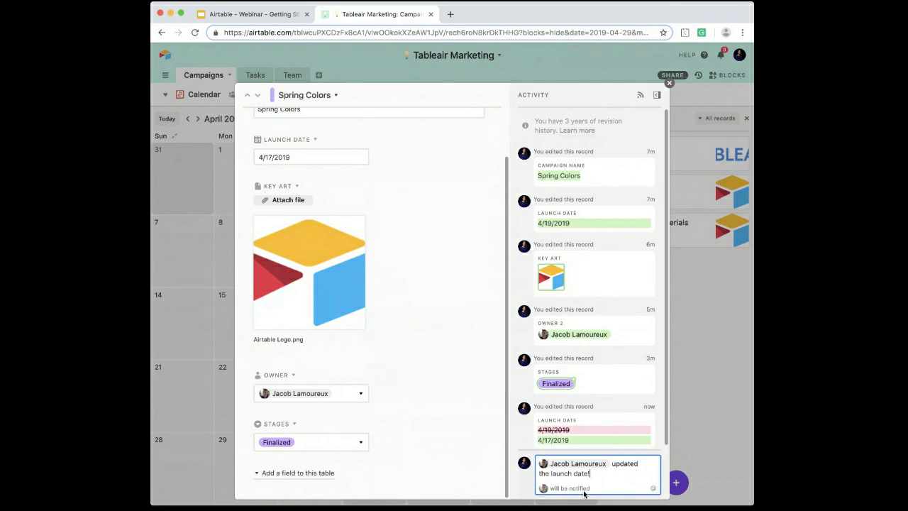
key("Return")
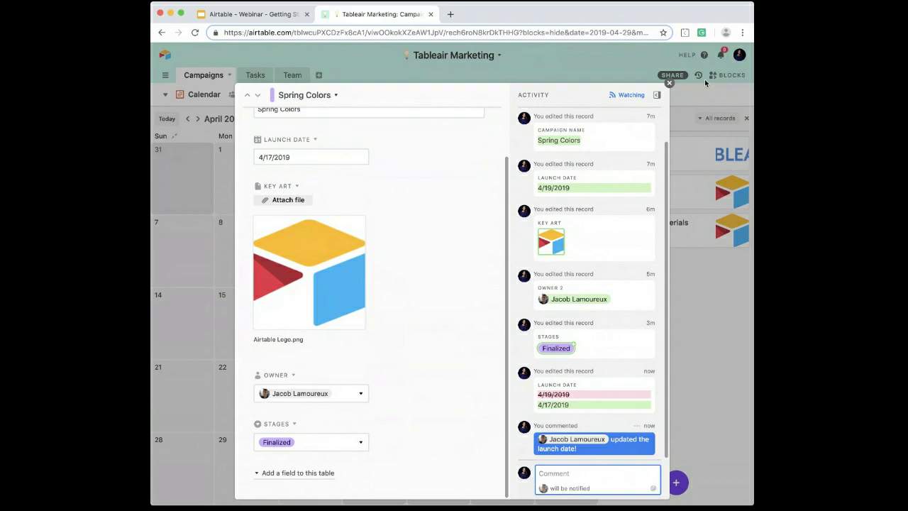
left_click(669, 83)
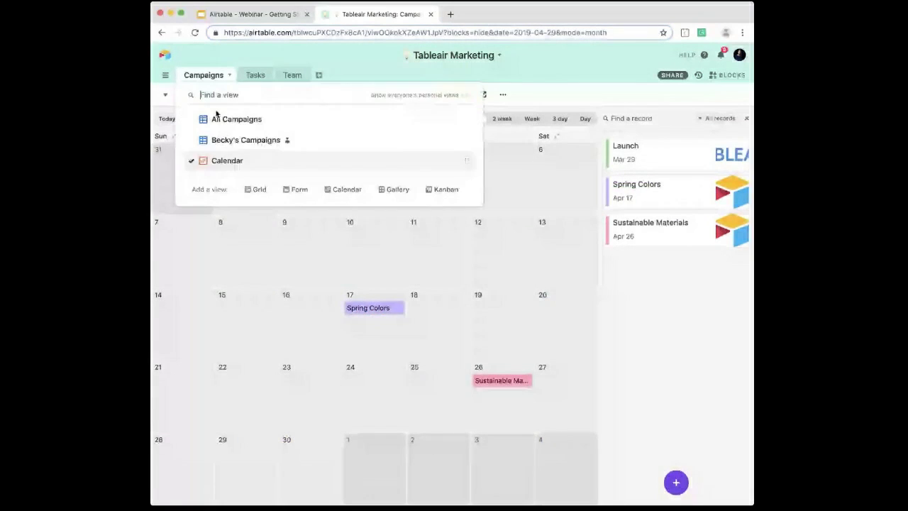
Step: Open the All Campaigns view and examine the expanded Launch and Spring Colors records for their activity and comments
left_click(207, 98)
left_click(213, 117)
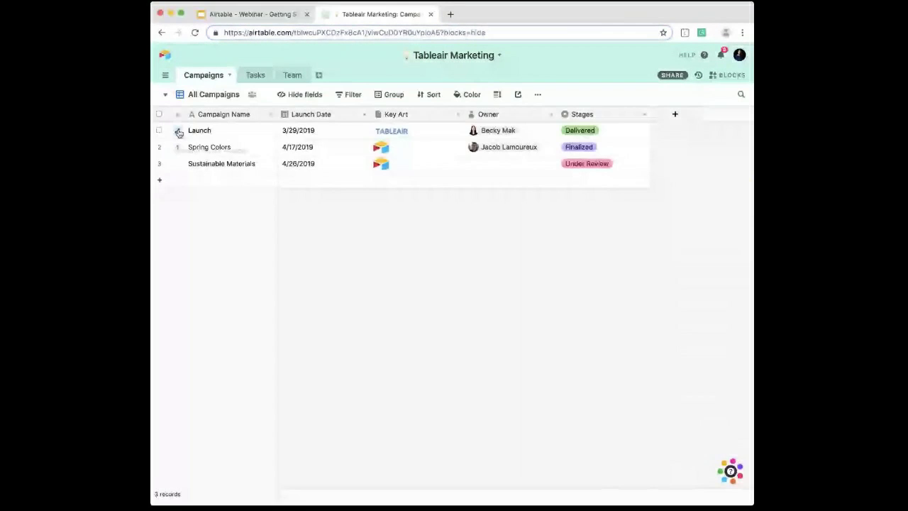
left_click(179, 133)
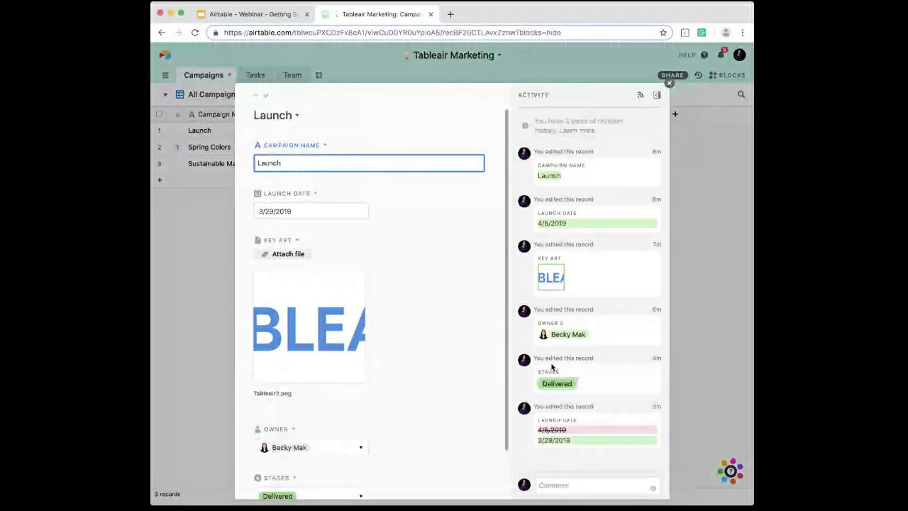
left_click(669, 84)
left_click(178, 147)
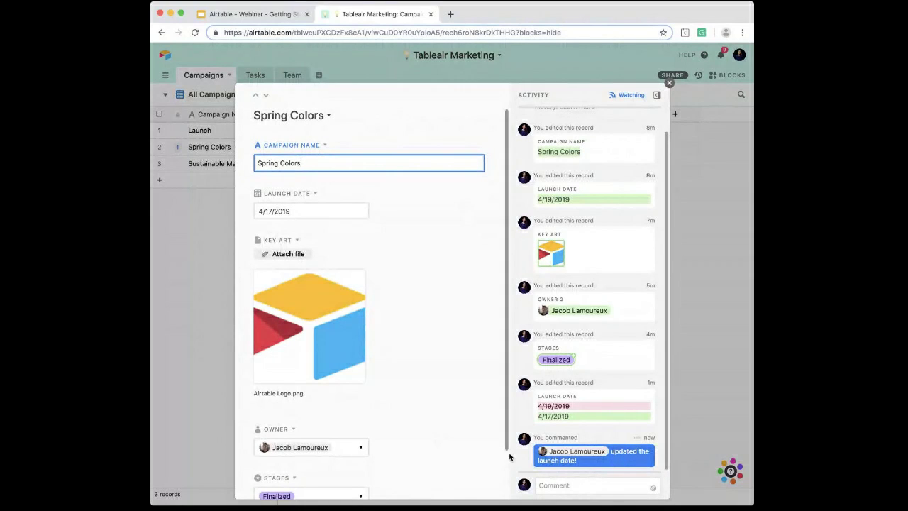
left_click(670, 85)
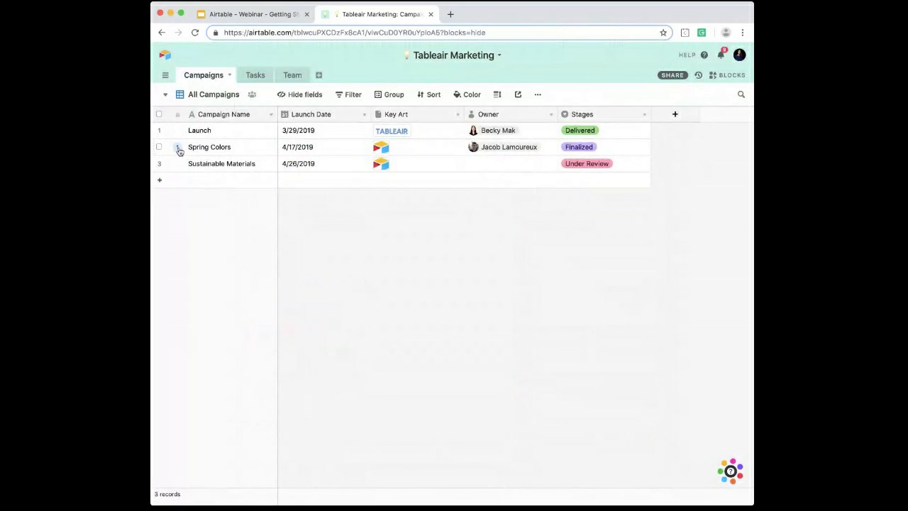
Step: Return to the Calendar view and add a Gallery view to the Campaigns table
left_click(210, 95)
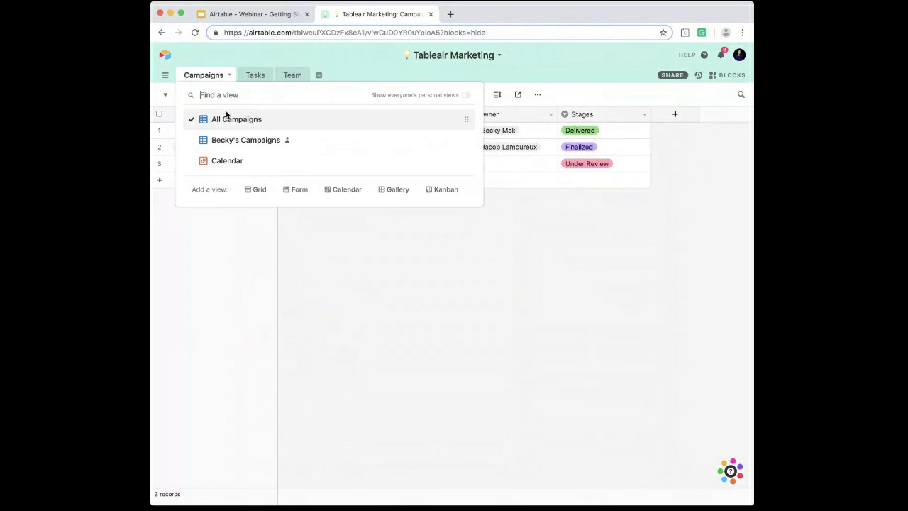
left_click(259, 164)
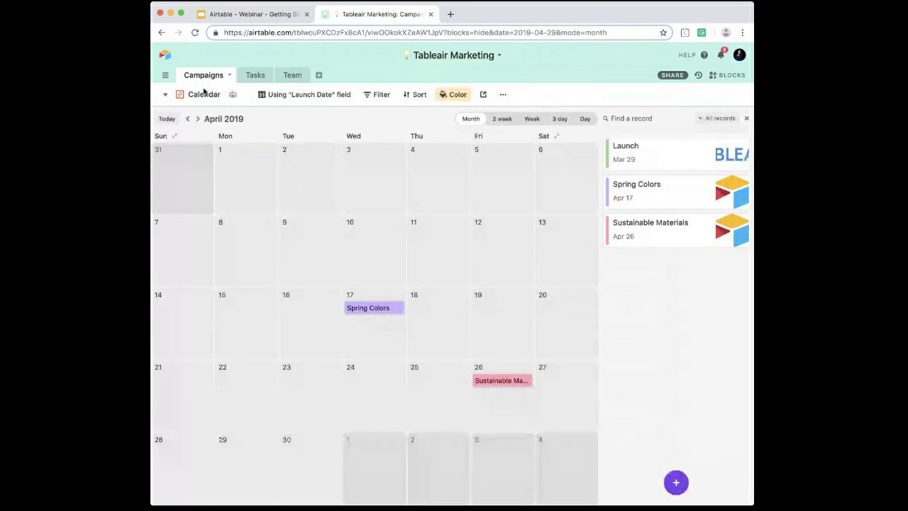
left_click(204, 97)
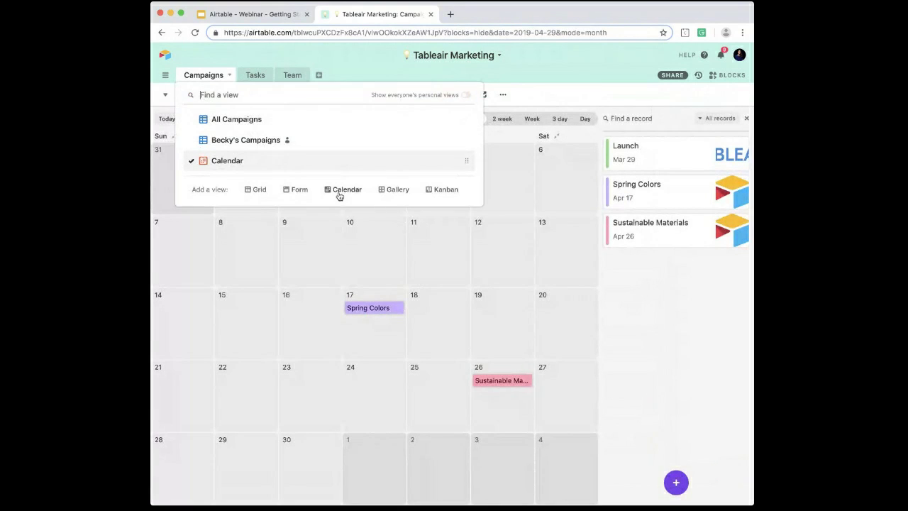
left_click(397, 190)
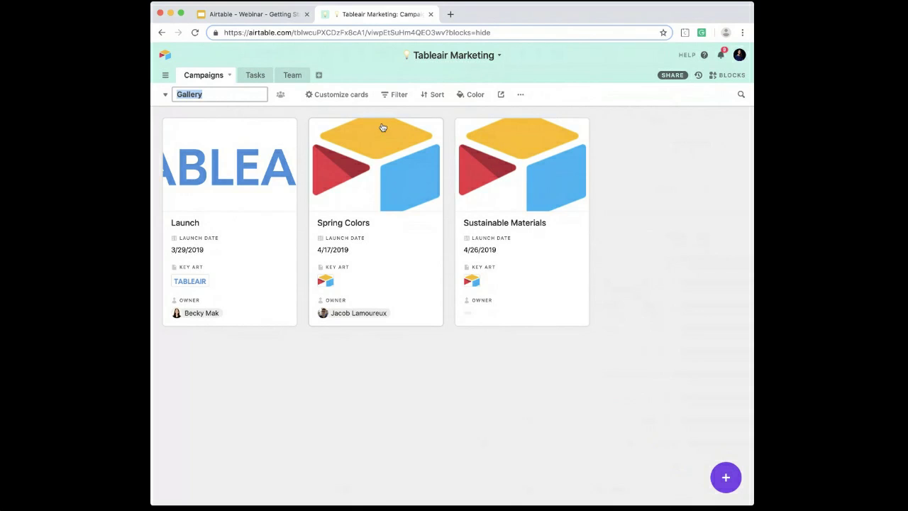
Step: Set the gallery cards' Key Art cover images to Fit
left_click(339, 98)
left_click(310, 99)
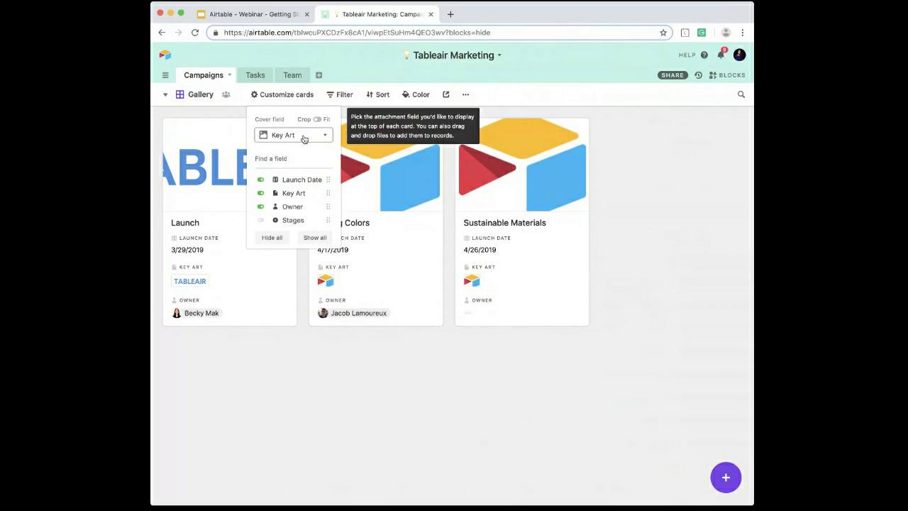
left_click(318, 119)
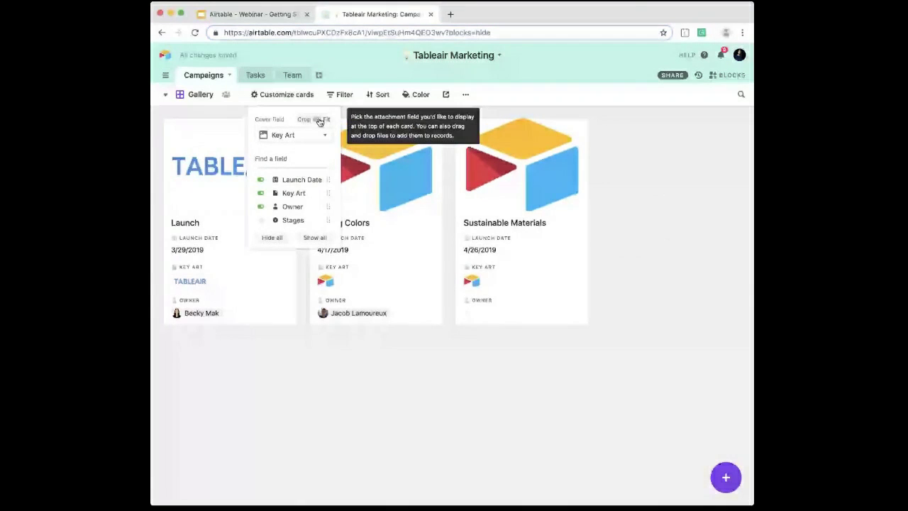
Step: Try hiding the Owner and Key Art fields on the gallery cards and show both again
left_click(284, 206)
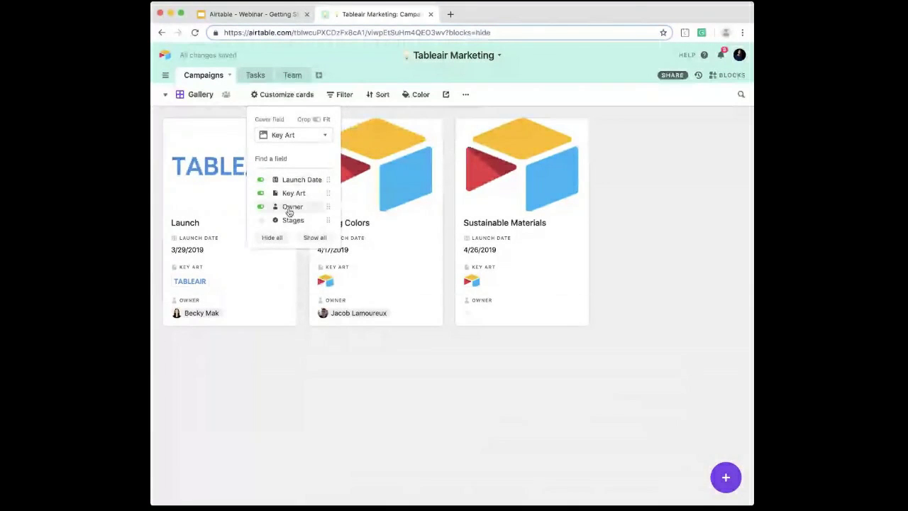
left_click(286, 193)
left_click(286, 193)
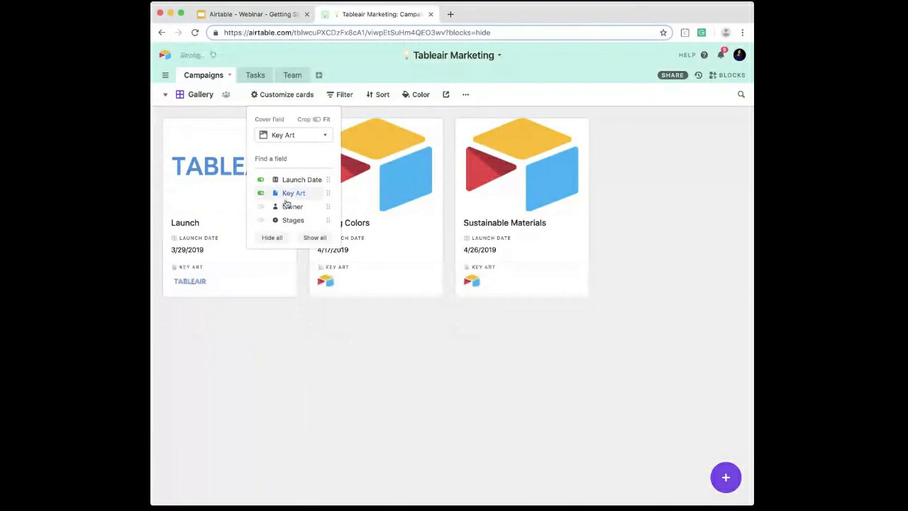
left_click(283, 206)
left_click(280, 370)
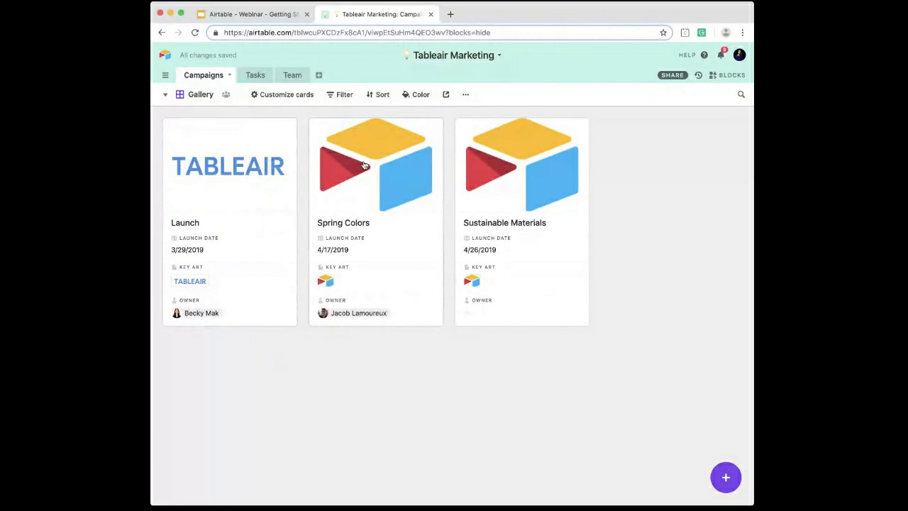
Step: Expand the Launch campaign from its gallery card and review its fields, including the hidden one
left_click(270, 182)
scroll(428, 181, "down", 2)
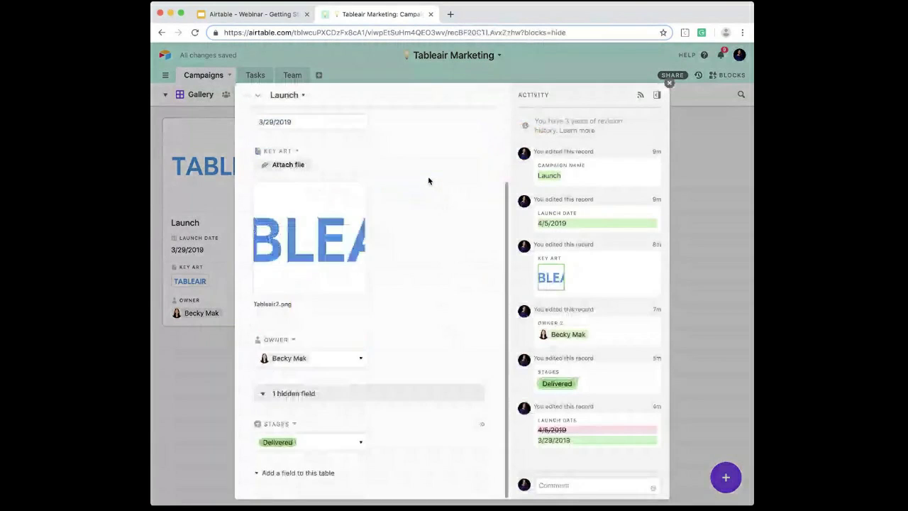
scroll(428, 180, "up", 2)
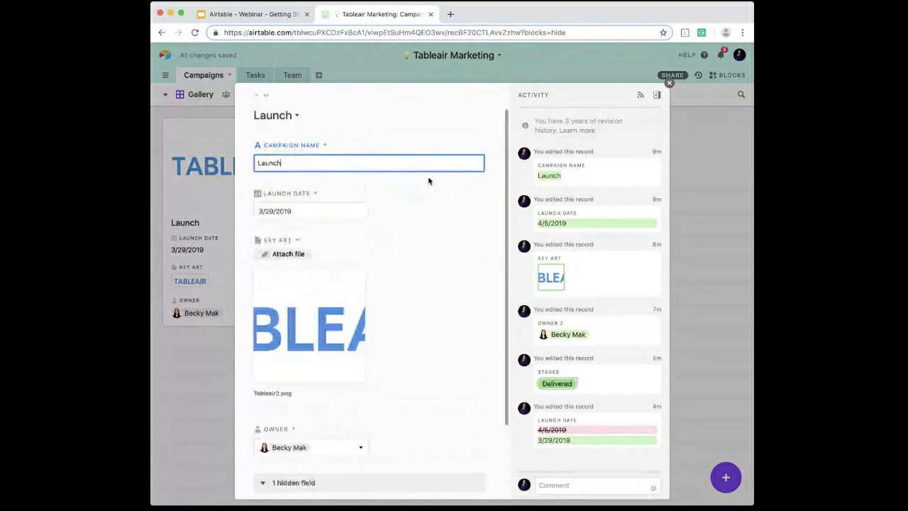
left_click(670, 84)
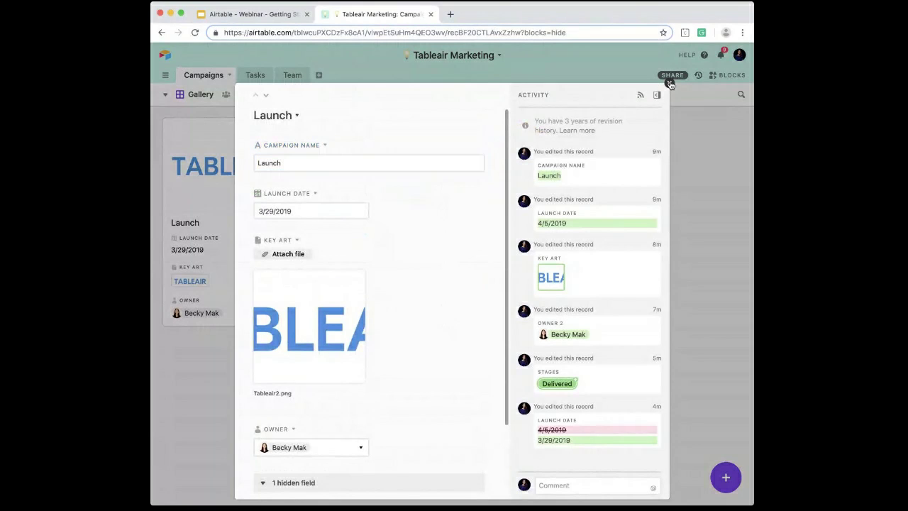
Step: Add a Kanban view to the Campaigns table with its records grouped by the Stages field
left_click(203, 97)
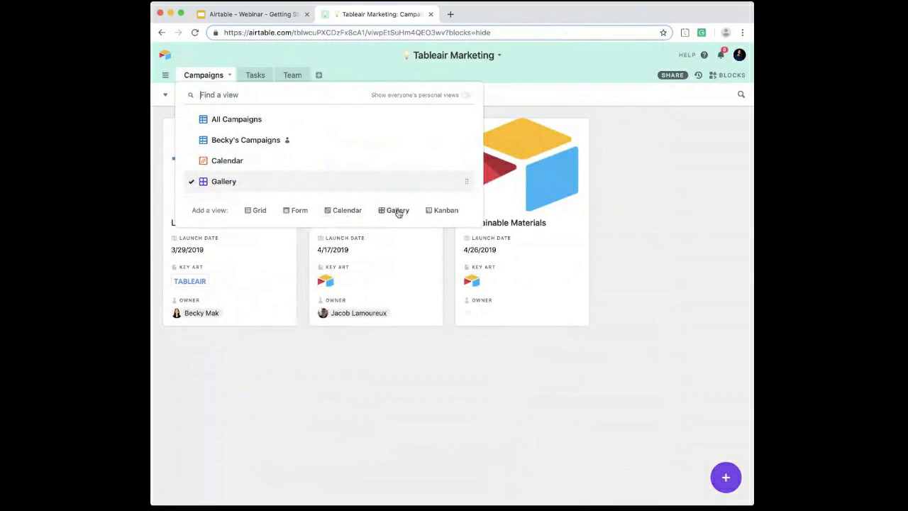
left_click(447, 211)
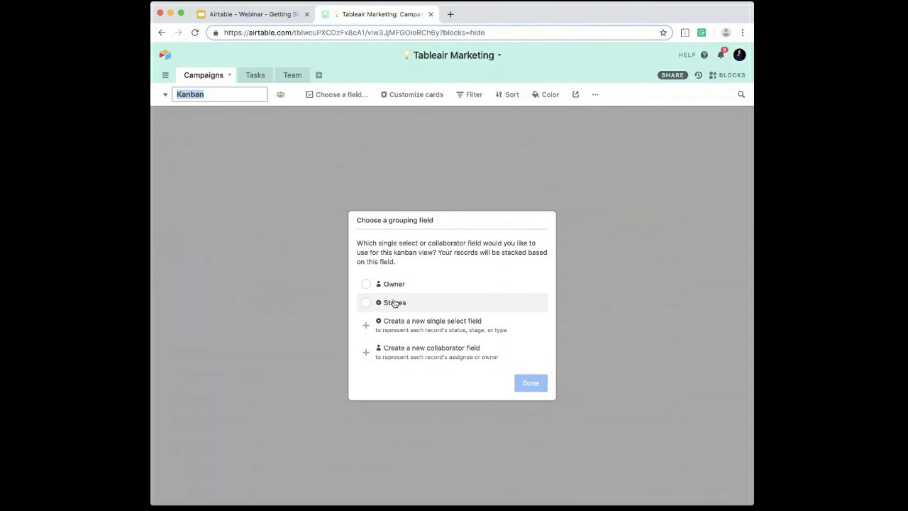
left_click(400, 307)
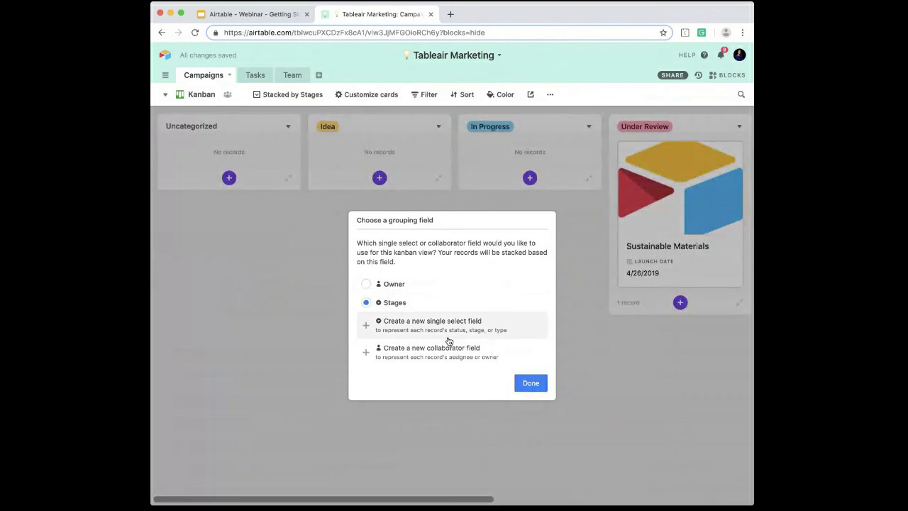
left_click(529, 384)
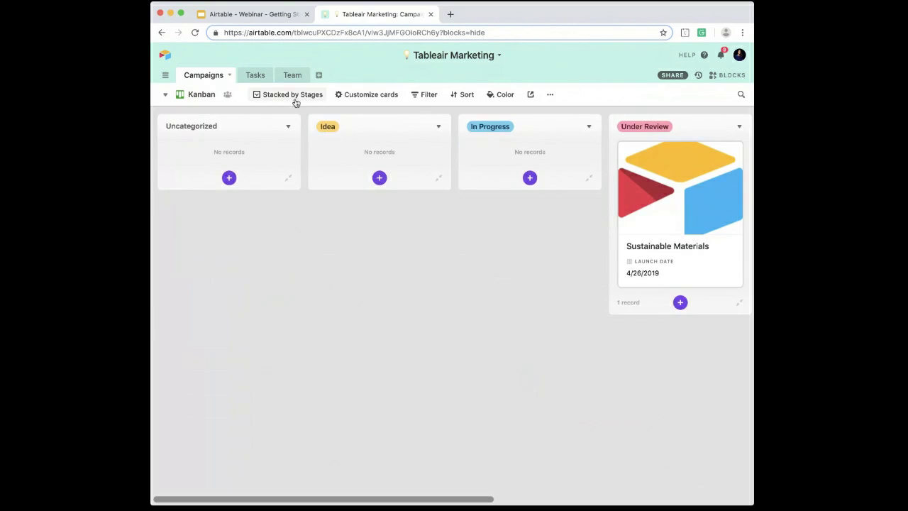
Step: Show the Key Art and Owner fields on the kanban cards and set their cover to No cover field
left_click(356, 94)
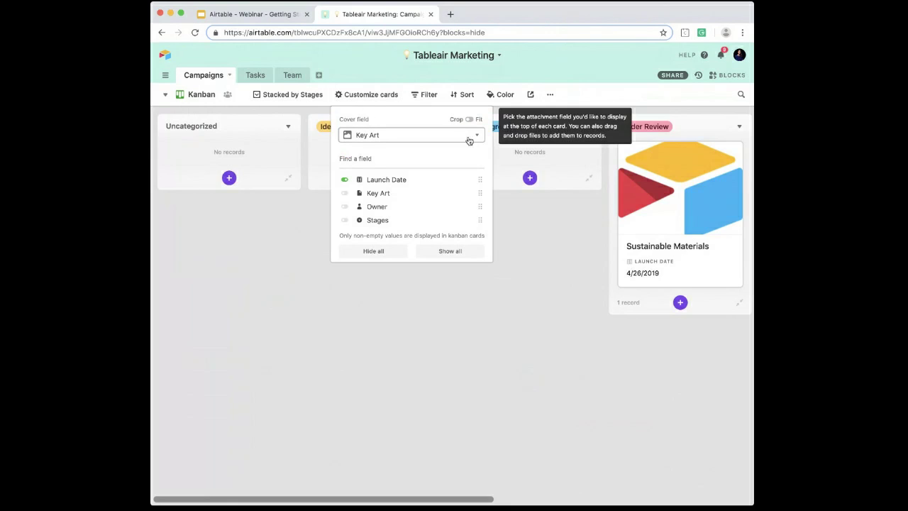
left_click(368, 196)
left_click(371, 207)
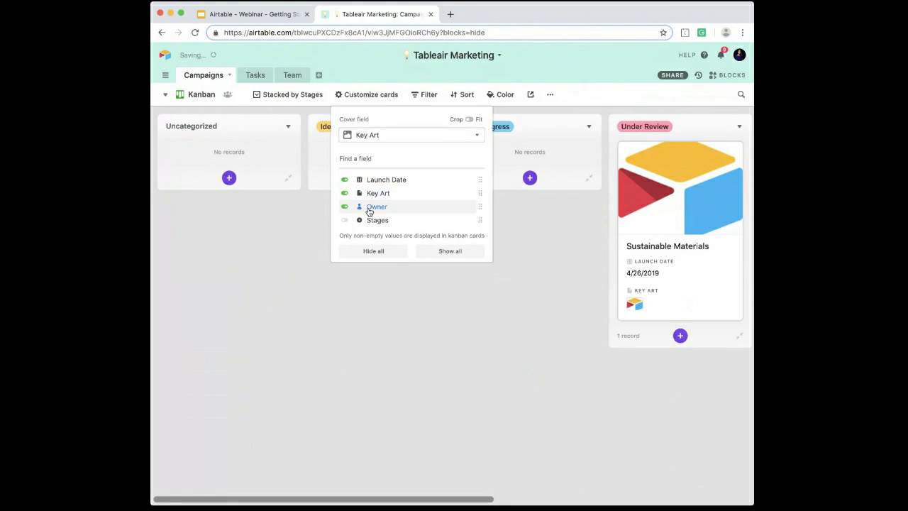
left_click(455, 134)
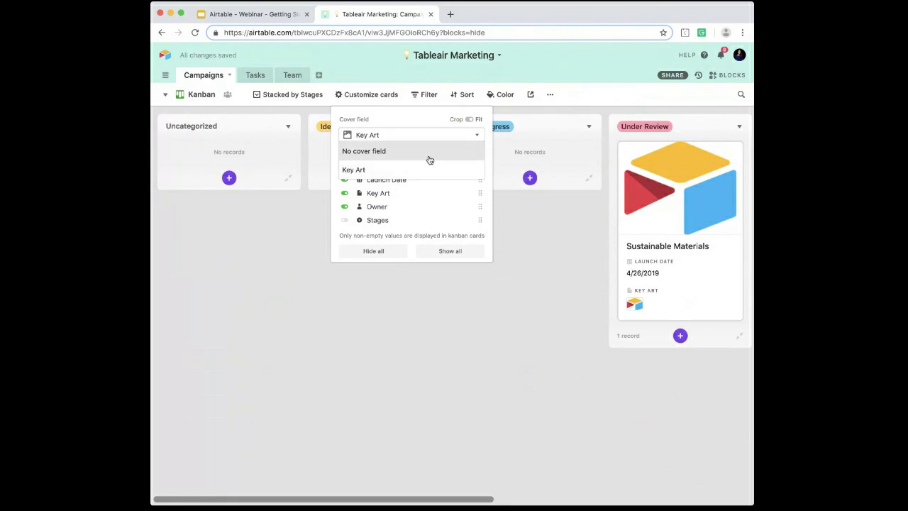
left_click(428, 152)
left_click(569, 249)
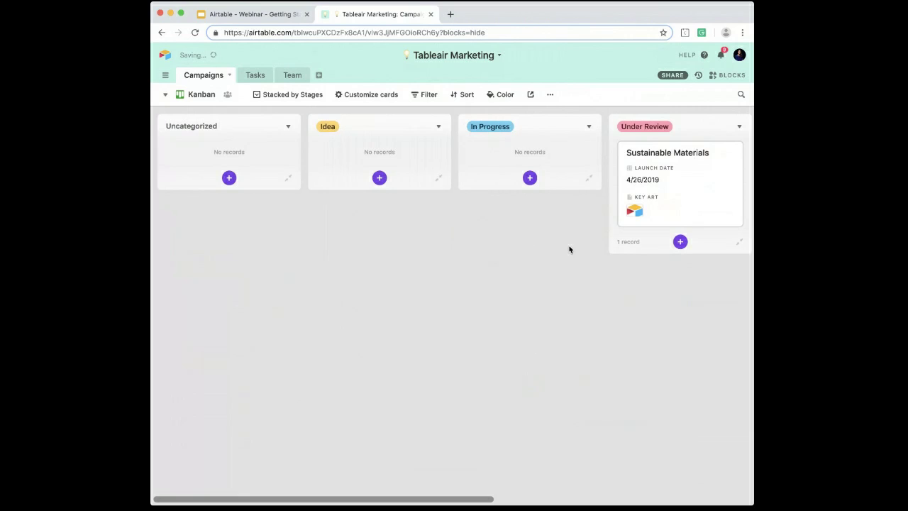
Step: Move the Sustainable Materials card from the Under Review stack to the Finalized stack
scroll(629, 190, "right", 3)
scroll(629, 190, "right", 2)
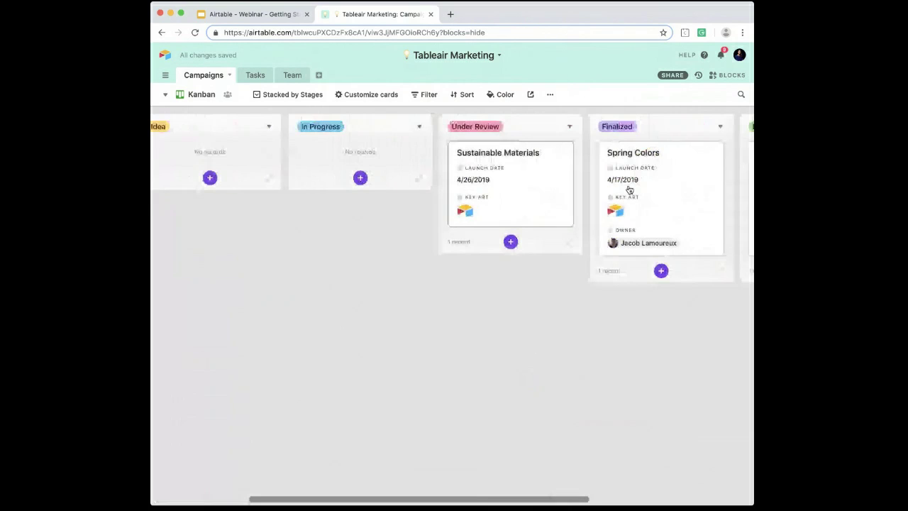
scroll(629, 190, "right", 3)
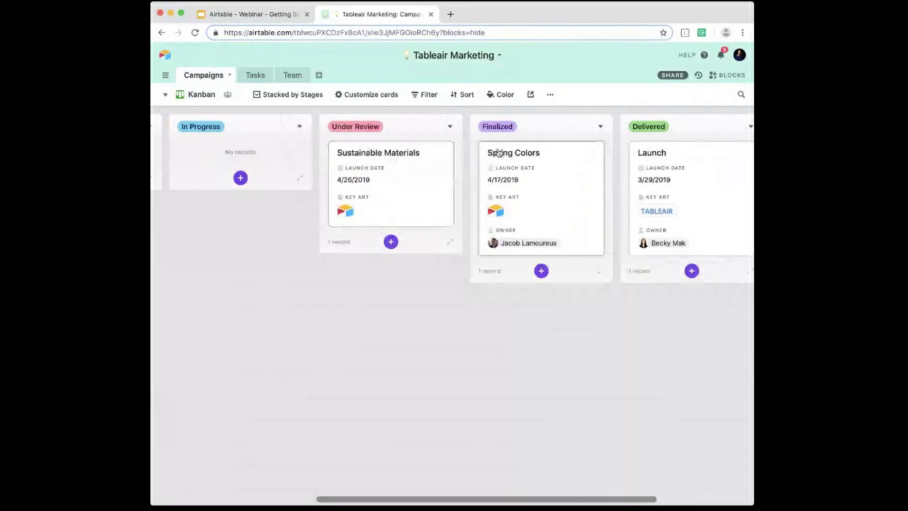
left_click_drag(376, 171, 497, 153)
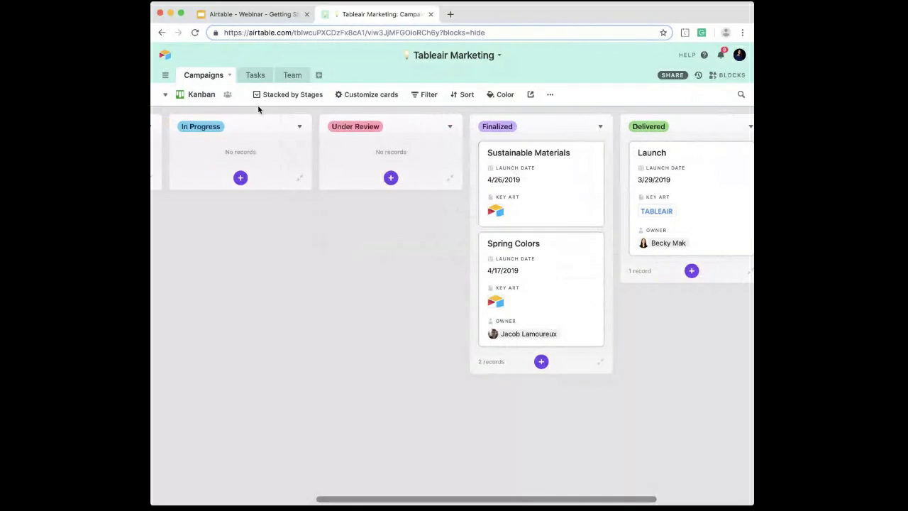
Step: Switch to the All Campaigns grid view and check the Stages value of Sustainable Materials
left_click(200, 95)
left_click(227, 119)
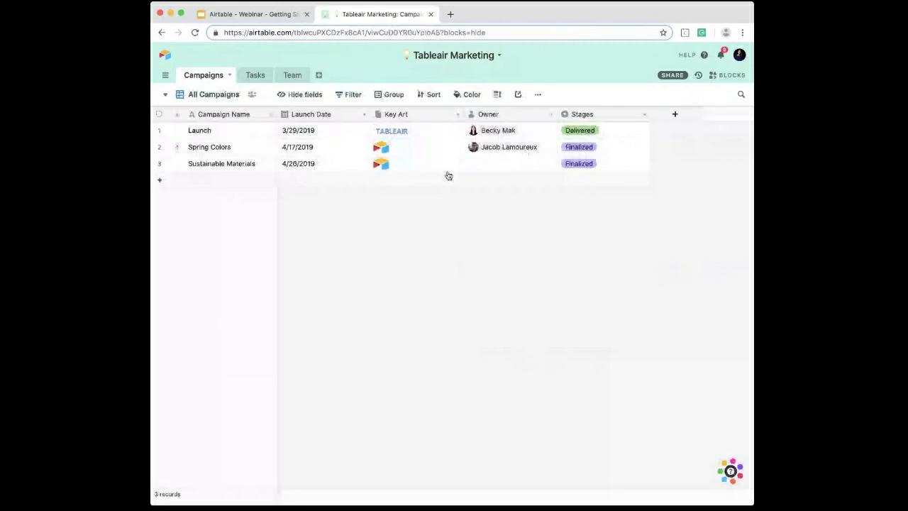
left_click(599, 164)
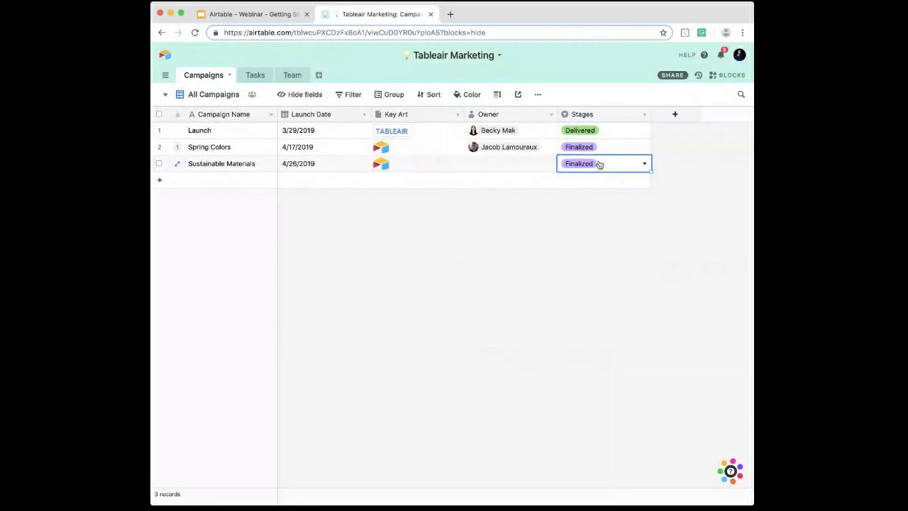
Step: Add a Form view to the Campaigns table and title it Campaign Ideas
left_click(217, 94)
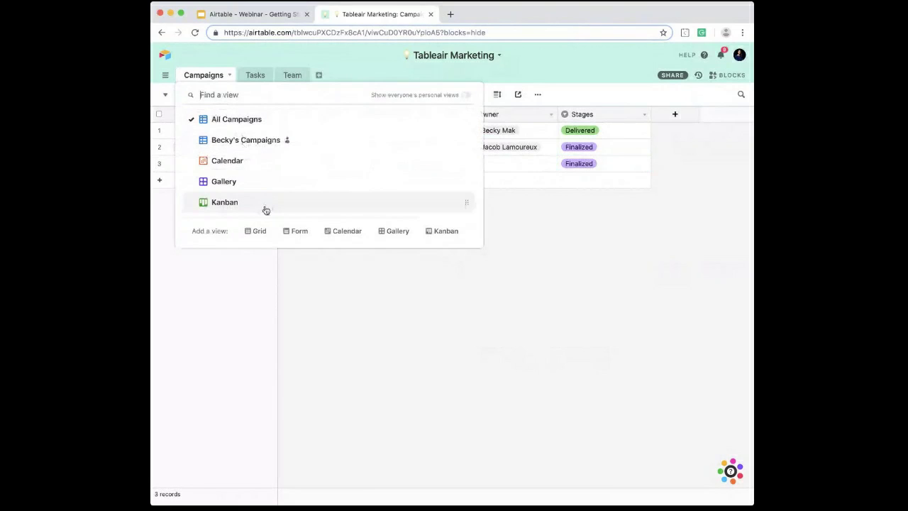
left_click(299, 232)
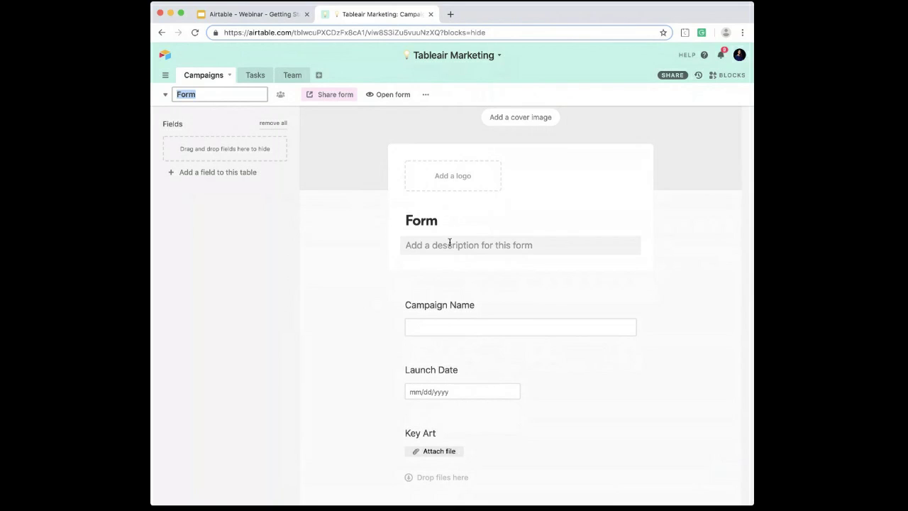
left_click(410, 222)
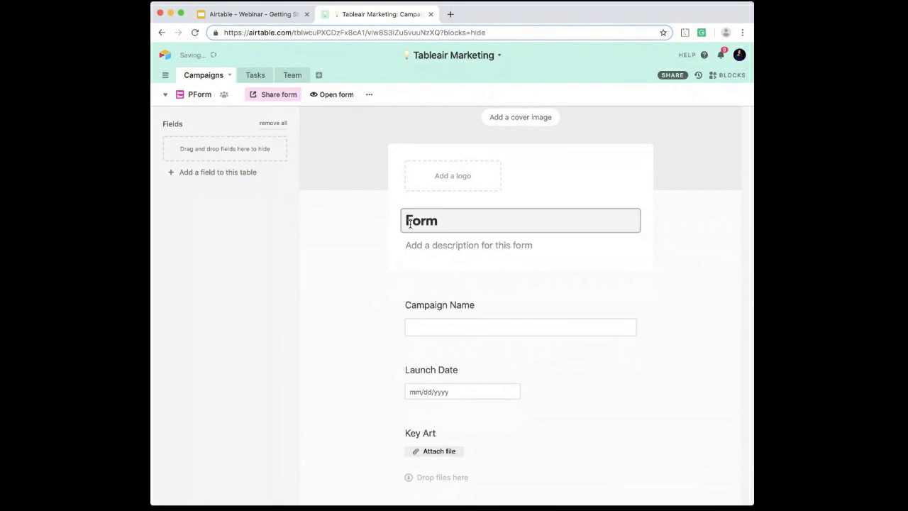
type("Campaign Ideas")
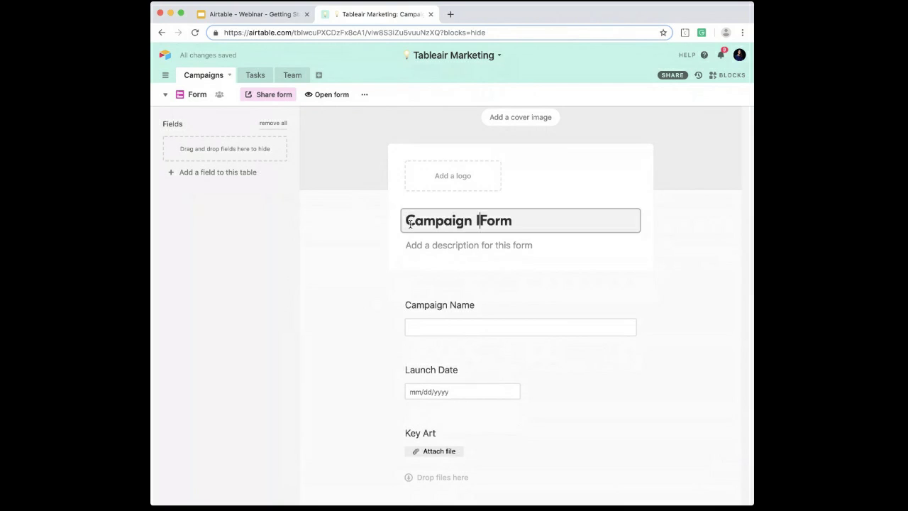
left_click_drag(550, 224, 507, 217)
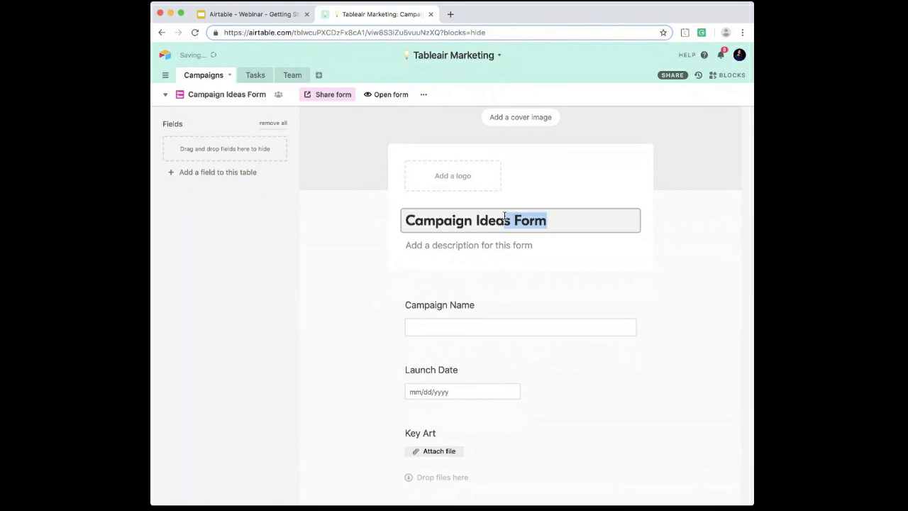
key("BackSpace")
left_click(351, 242)
Step: Review the Campaign Ideas form layout, from the cover image, logo and description areas to its fields and submit button
scroll(351, 242, "down", 2)
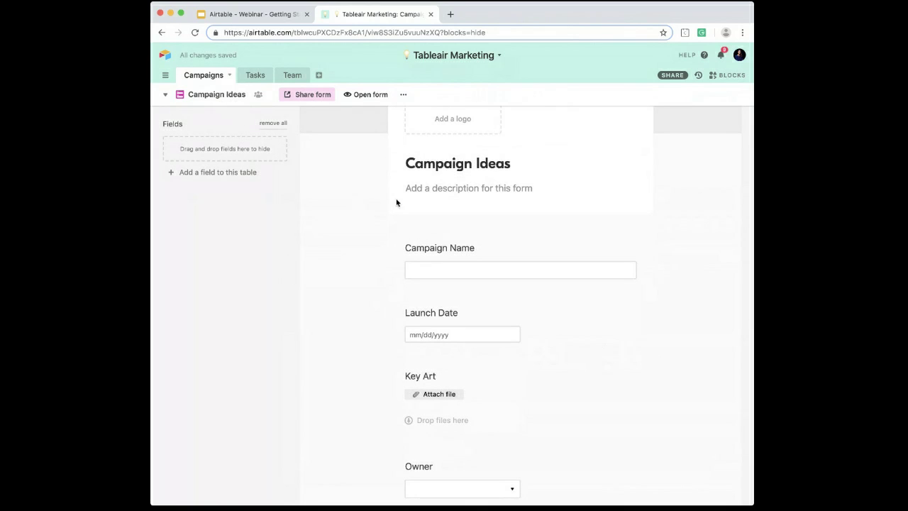
scroll(511, 219, "up", 2)
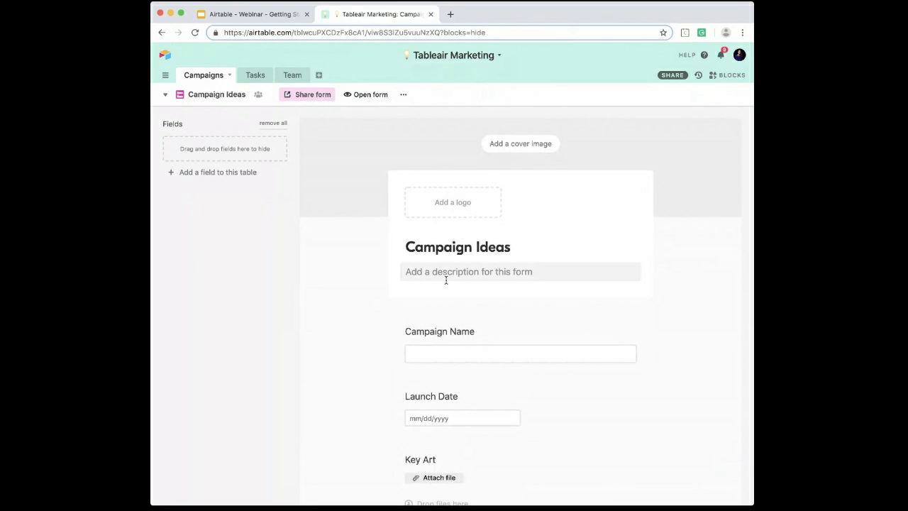
scroll(434, 277, "down", 2)
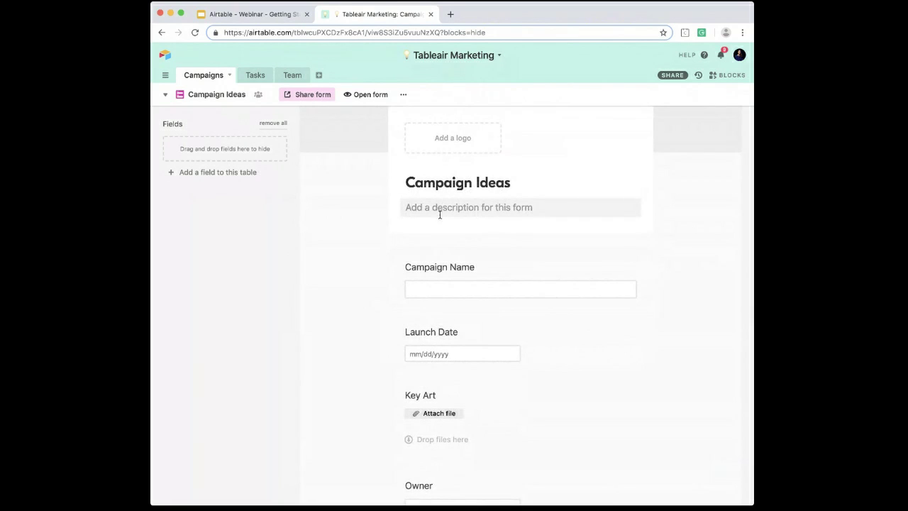
scroll(440, 215, "down", 2)
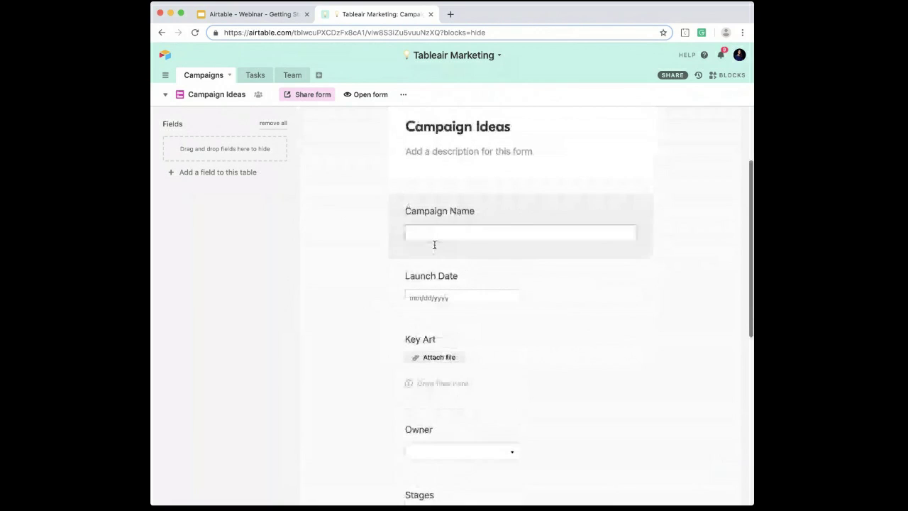
scroll(456, 219, "down", 2)
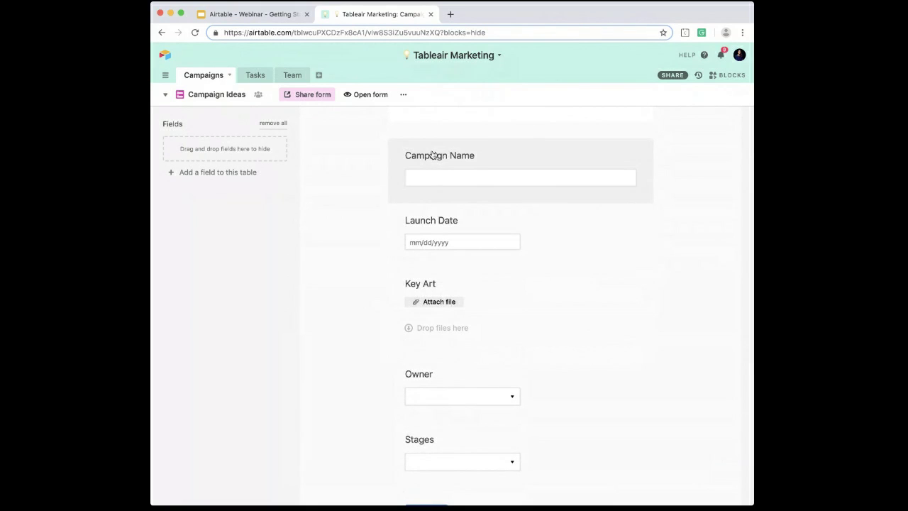
scroll(432, 154, "up", 1)
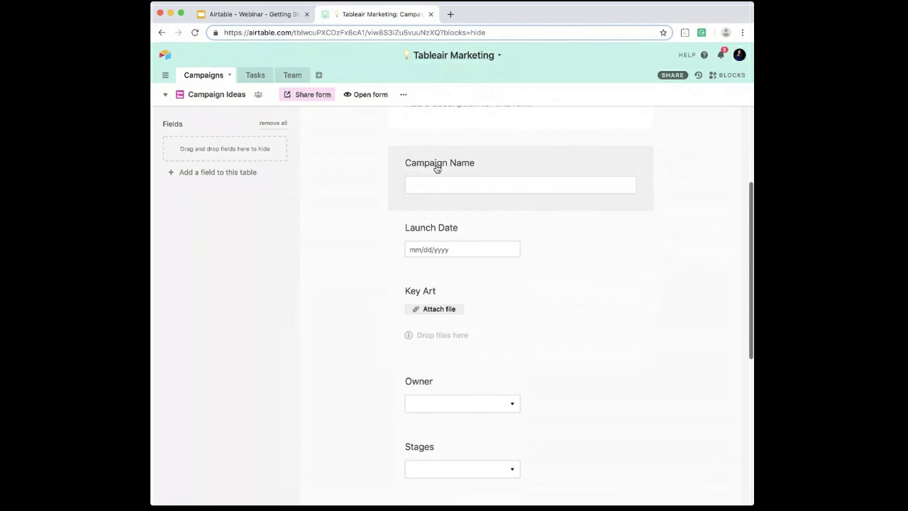
scroll(441, 176, "down", 2)
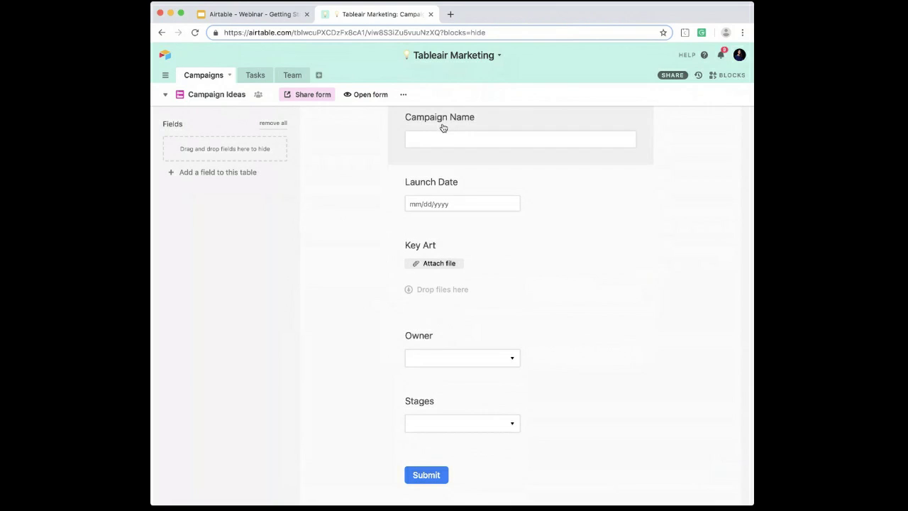
scroll(443, 128, "up", 1)
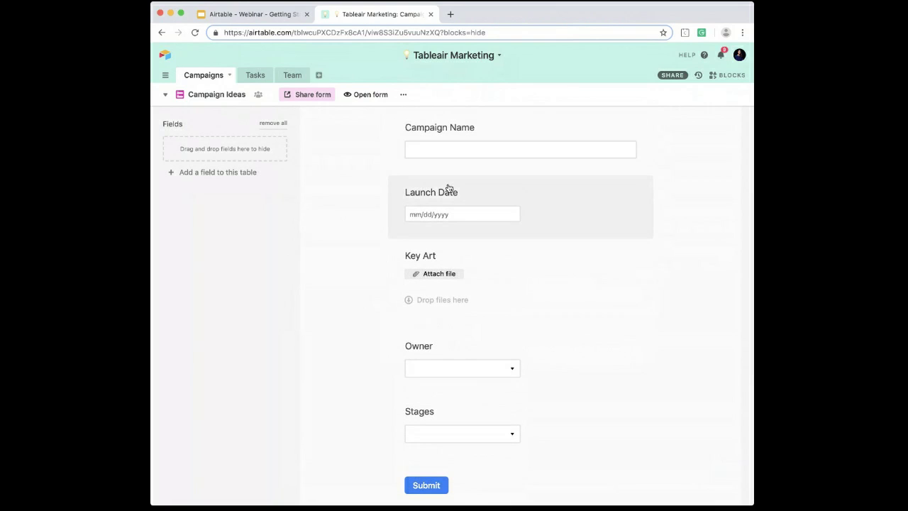
scroll(449, 188, "down", 1)
scroll(448, 188, "up", 5)
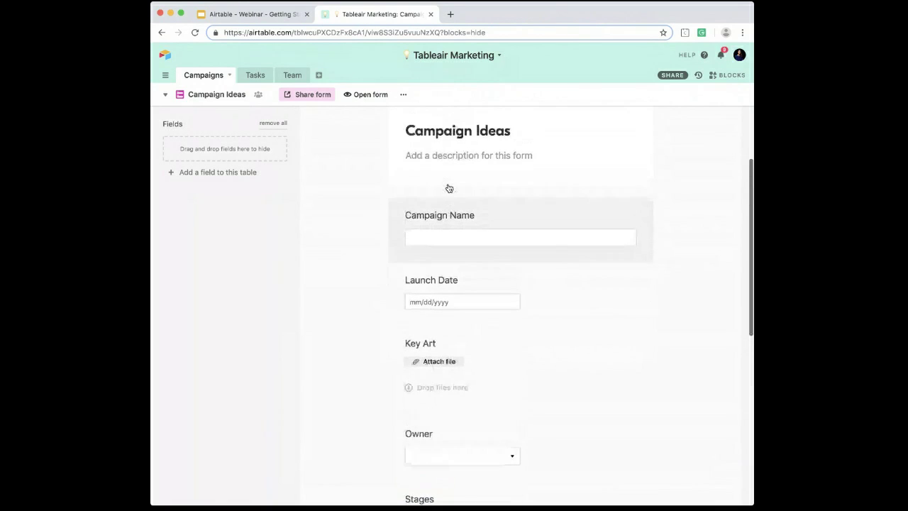
Step: Hide the Stages and Owner fields from the Campaign Ideas form
scroll(473, 206, "down", 3)
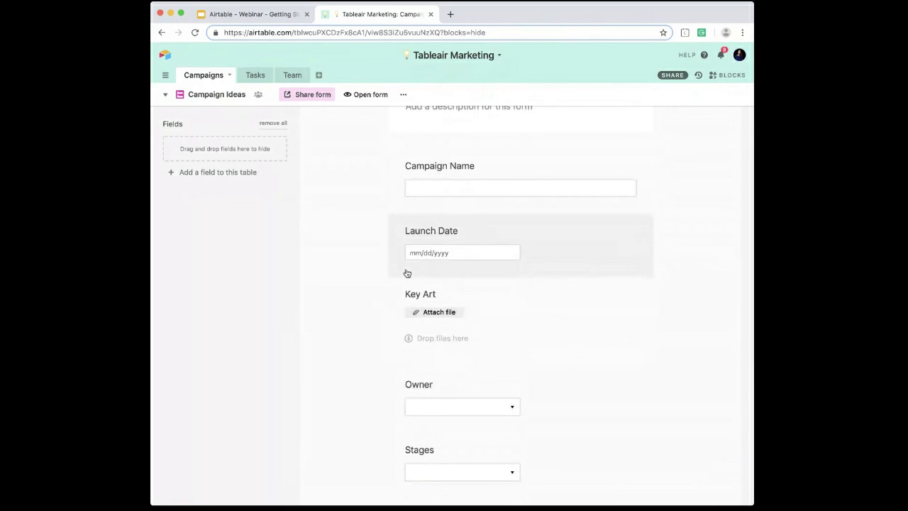
left_click_drag(442, 448, 245, 162)
left_click_drag(433, 397, 217, 168)
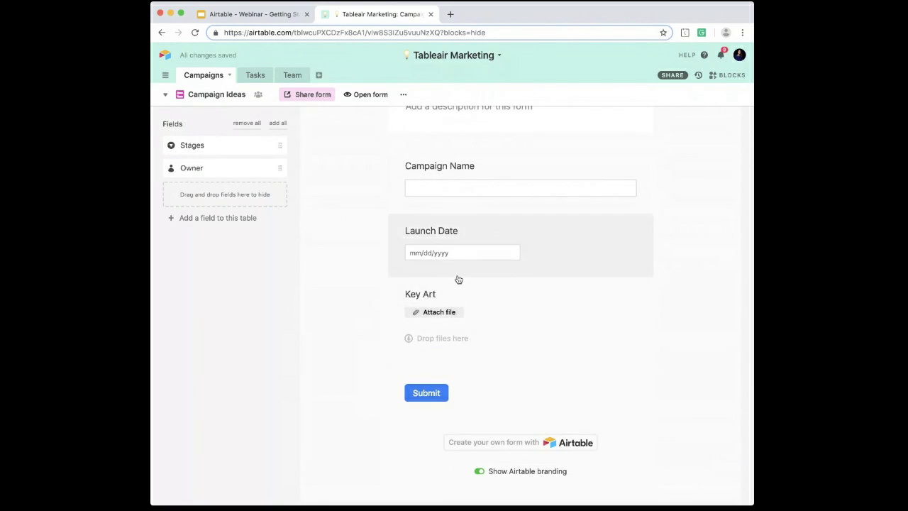
Step: Relabel the form's Launch Date question as Tentative Launch Date
scroll(458, 280, "up", 3)
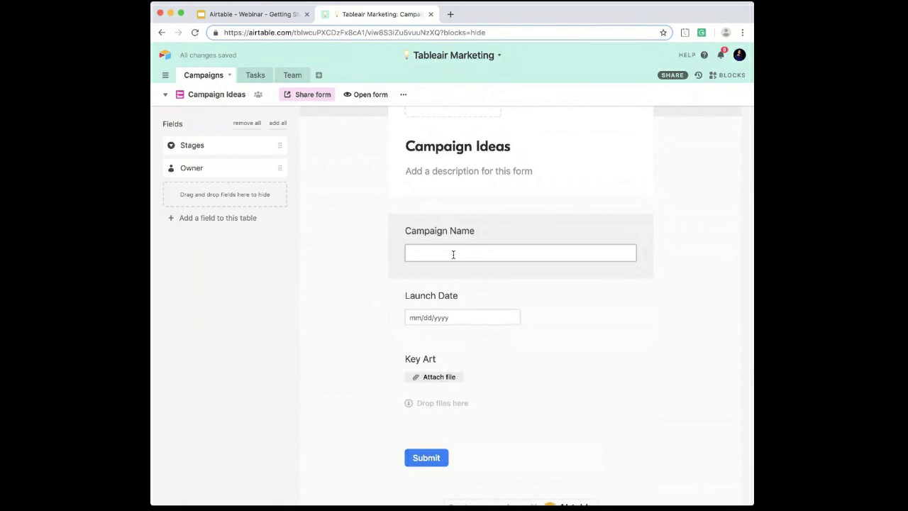
left_click(456, 231)
left_click_drag(489, 261, 376, 252)
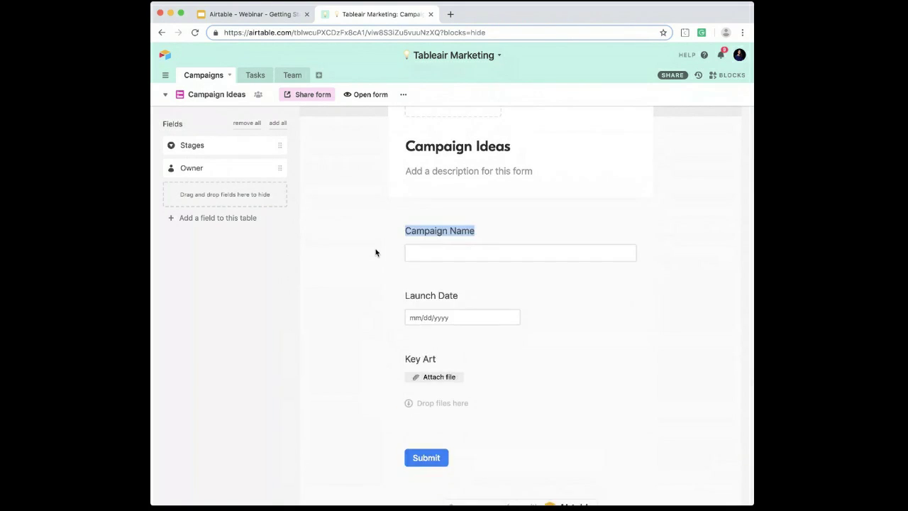
left_click(433, 295)
triple_click(452, 328)
type("Te")
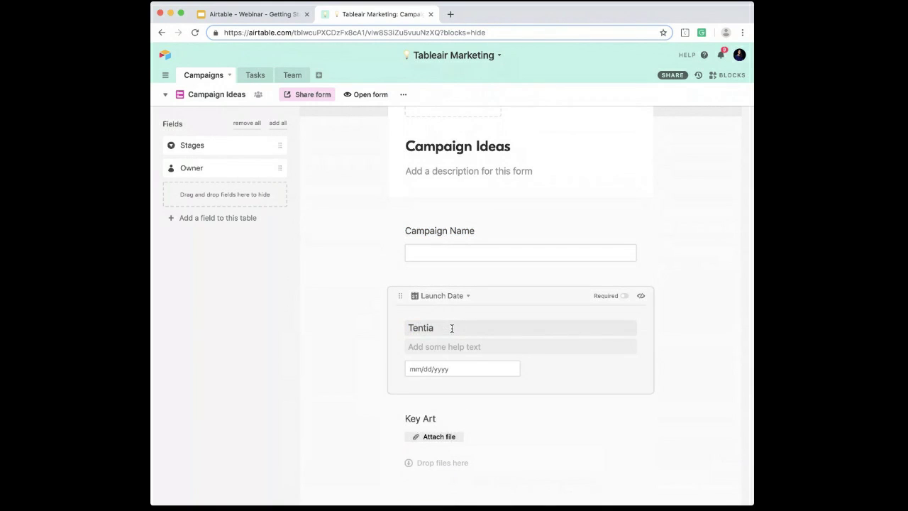
type("ntatitve La")
key("BackSpace")
key("BackSpace")
key("BackSpace")
key("BackSpace")
type("ve Launch Date")
left_click(426, 417)
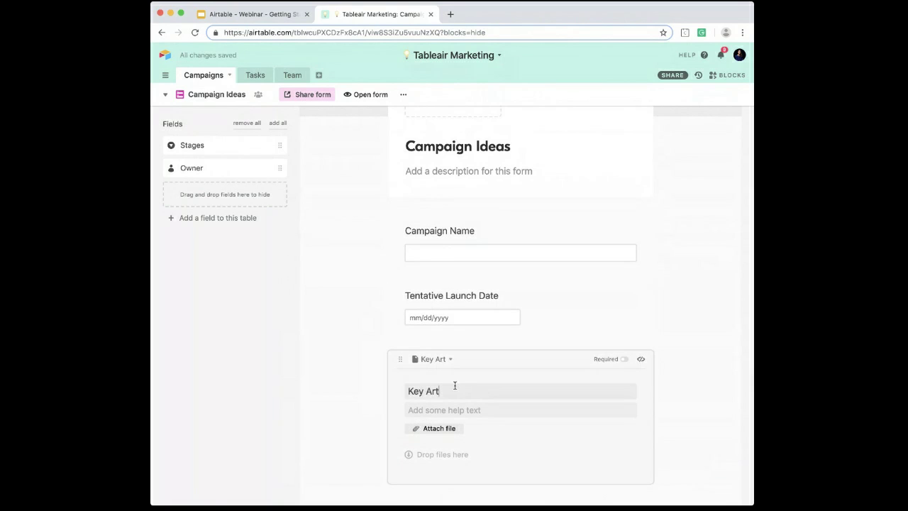
left_click_drag(454, 383, 387, 380)
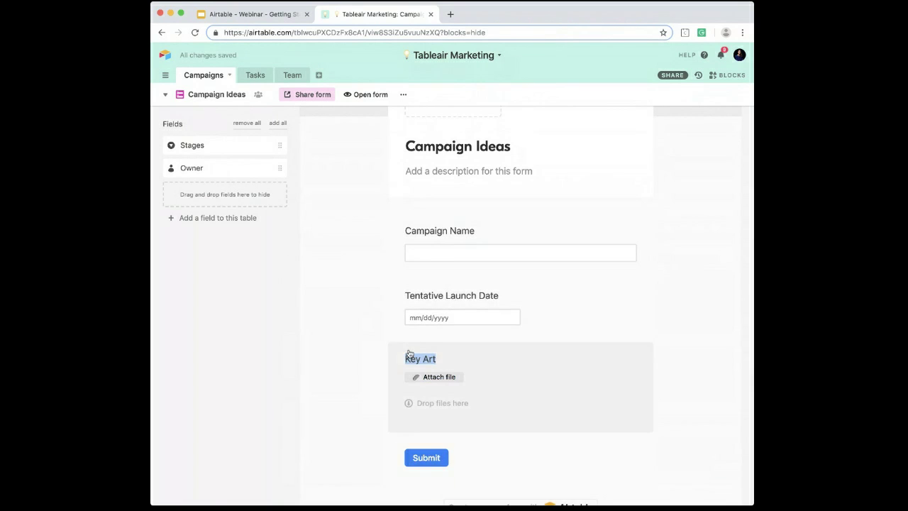
left_click(455, 361)
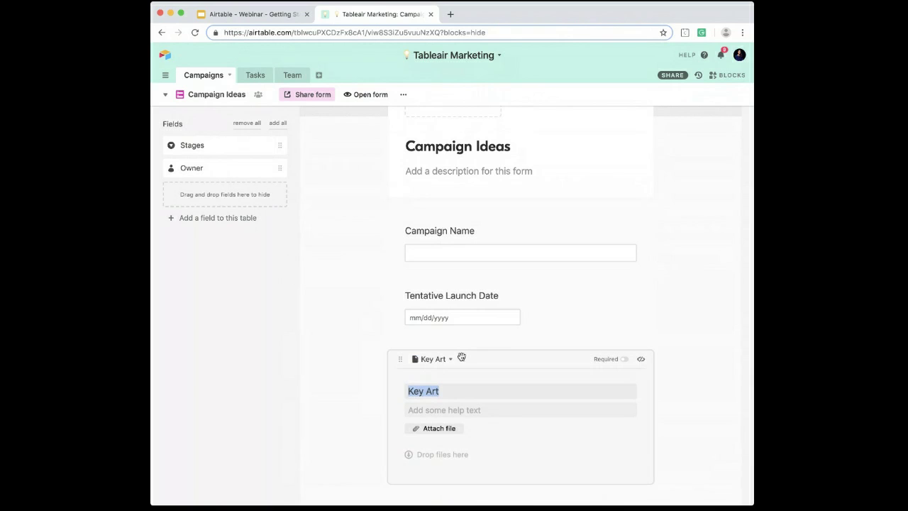
Step: Make the Campaign Name and Tentative Launch Date questions required on the form
left_click(590, 259)
left_click(614, 237)
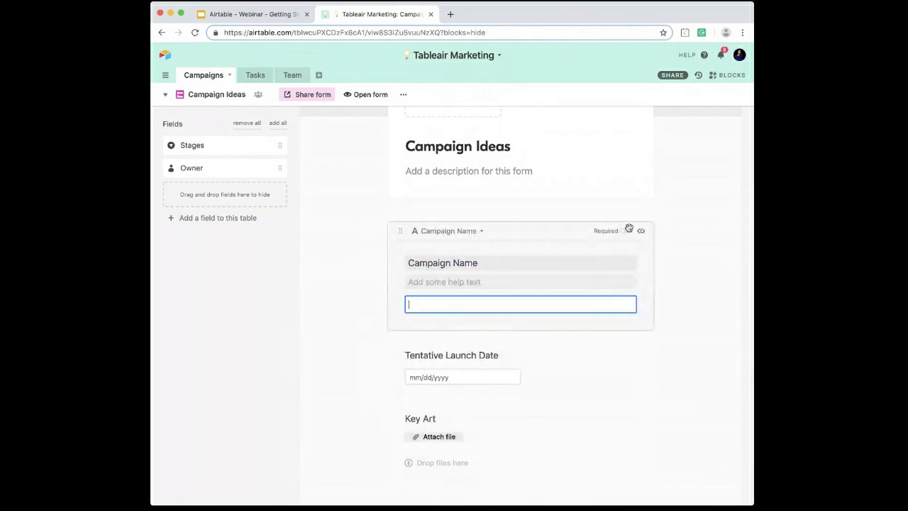
left_click(624, 230)
left_click(575, 366)
left_click(623, 298)
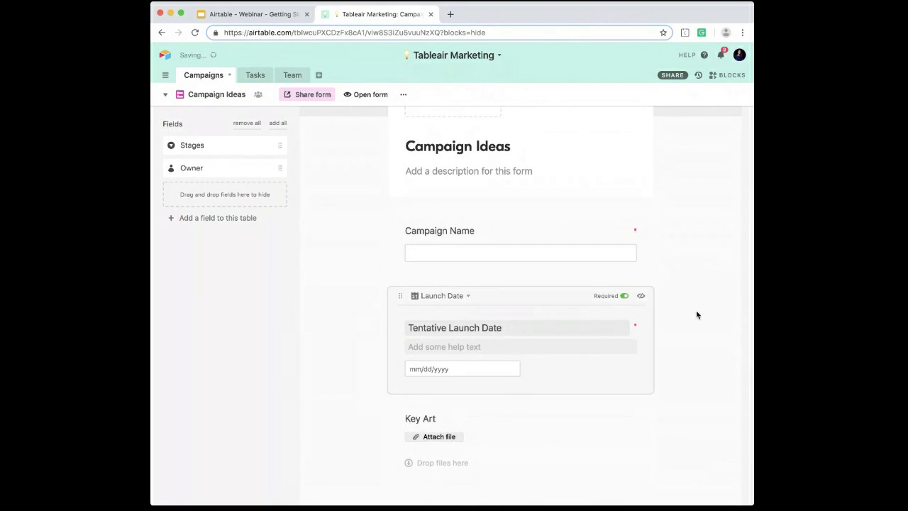
left_click(699, 312)
Step: Share the Campaign Ideas form via a private link
scroll(674, 326, "down", 3)
scroll(644, 276, "up", 3)
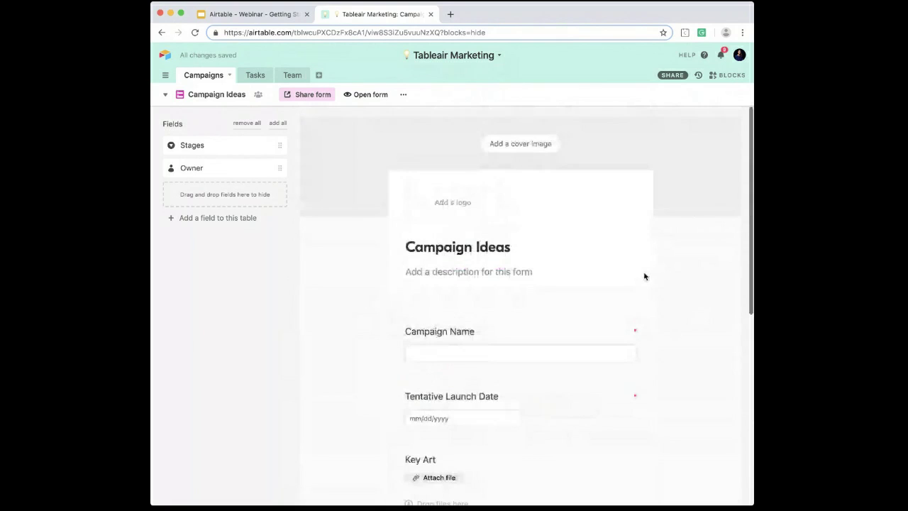
left_click(313, 97)
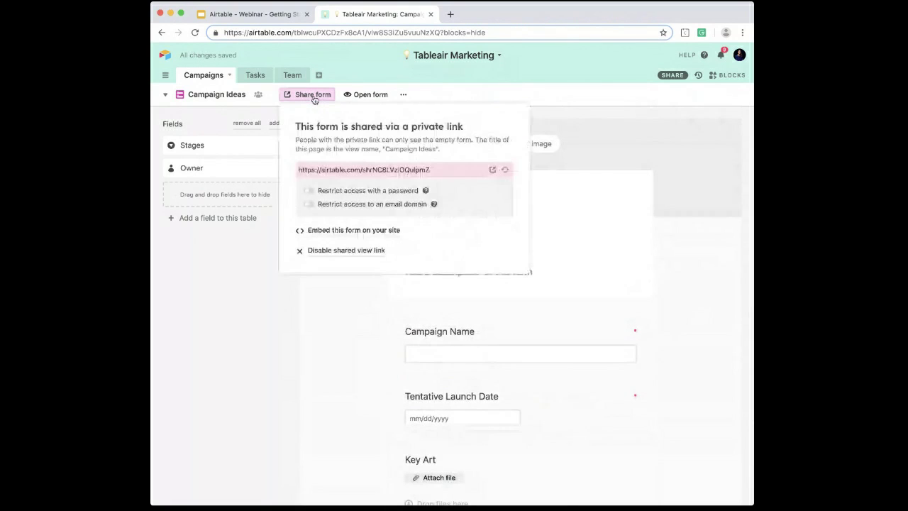
Step: Open the shared Campaign Ideas form and submit Upcycling Market with a tentative launch date of 3/29/2019
left_click(493, 172)
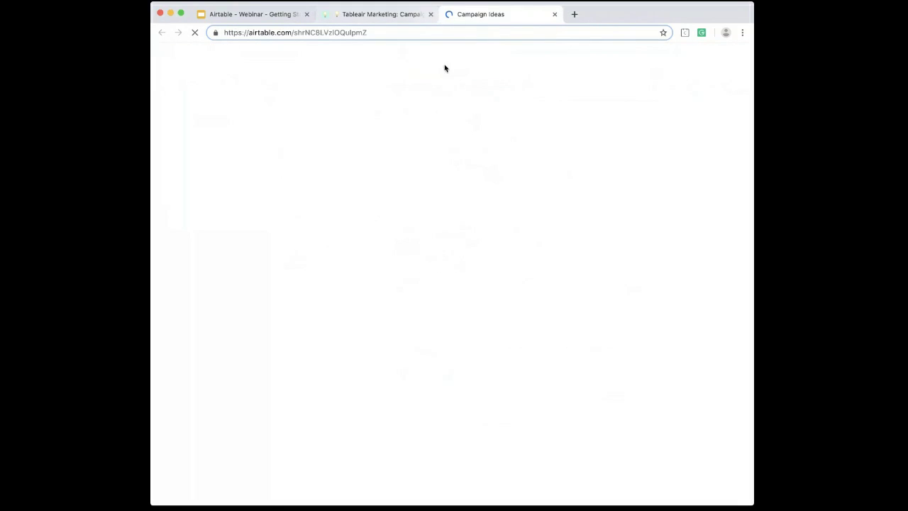
left_click(362, 31)
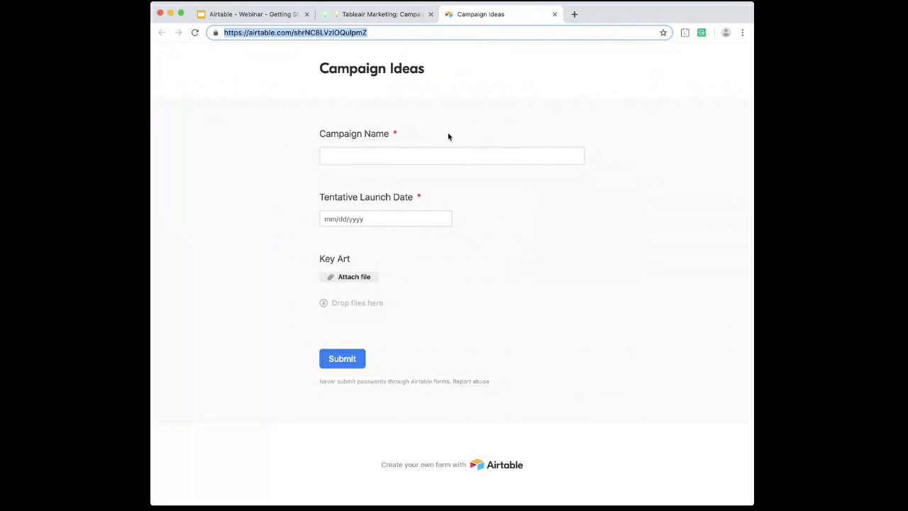
left_click(368, 153)
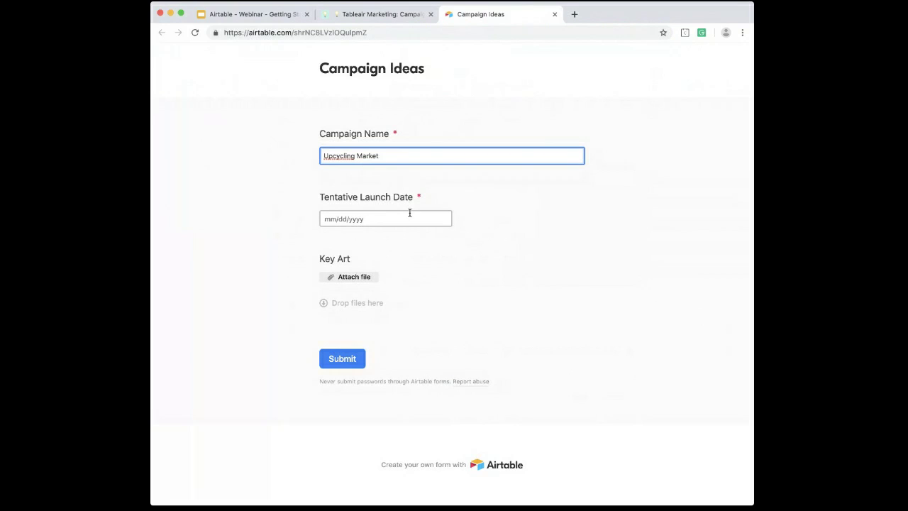
left_click(375, 222)
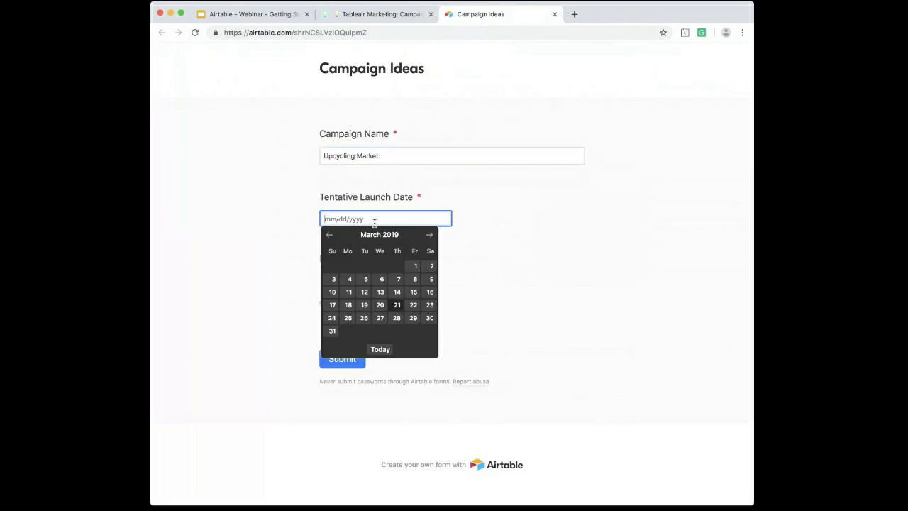
left_click(402, 311)
left_click(348, 360)
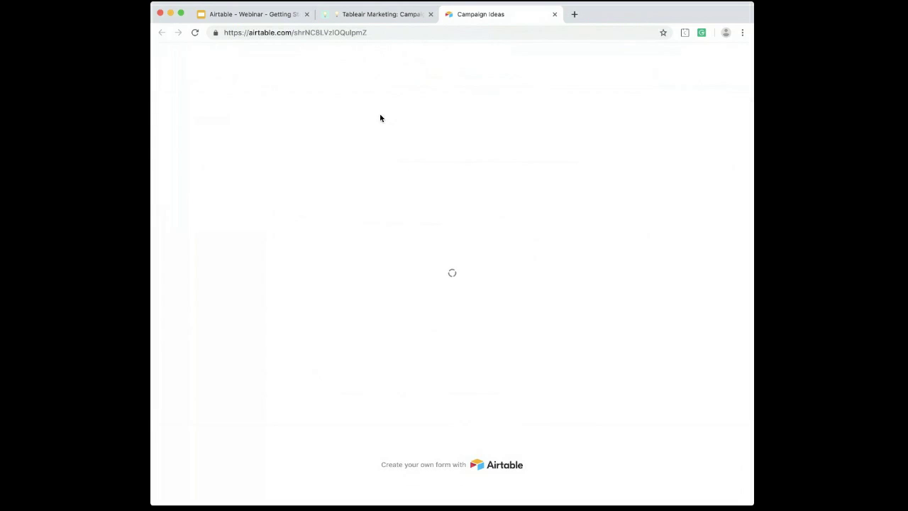
Step: In the base's All Campaigns view, assign an owner to the Upcycling Market record and set its stage to Idea
left_click(375, 14)
left_click(214, 85)
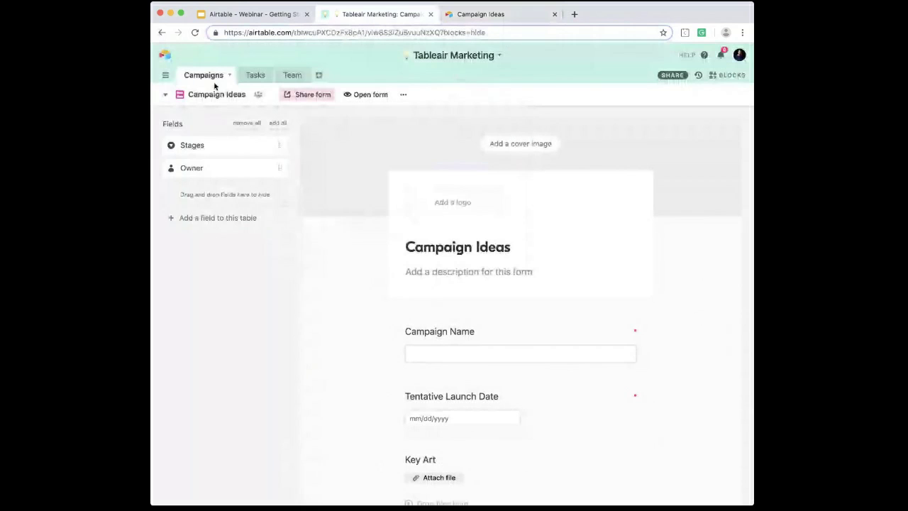
left_click(208, 96)
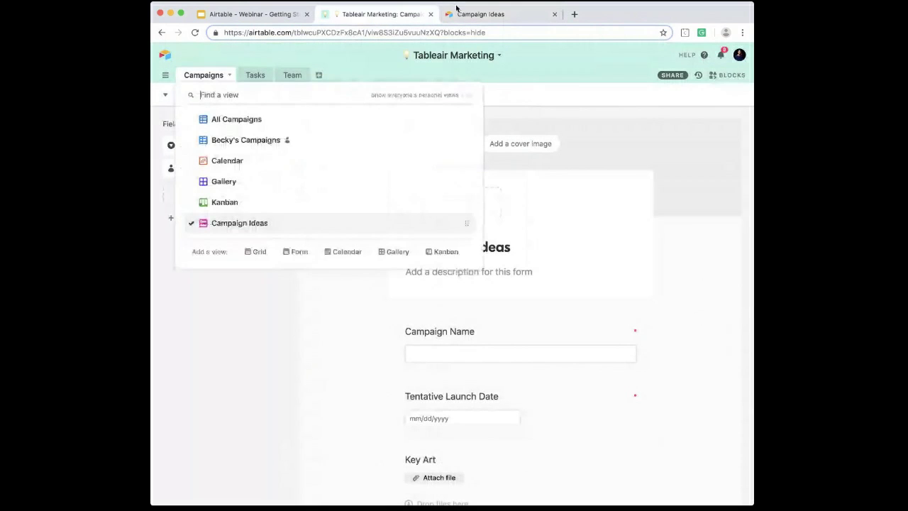
left_click(267, 132)
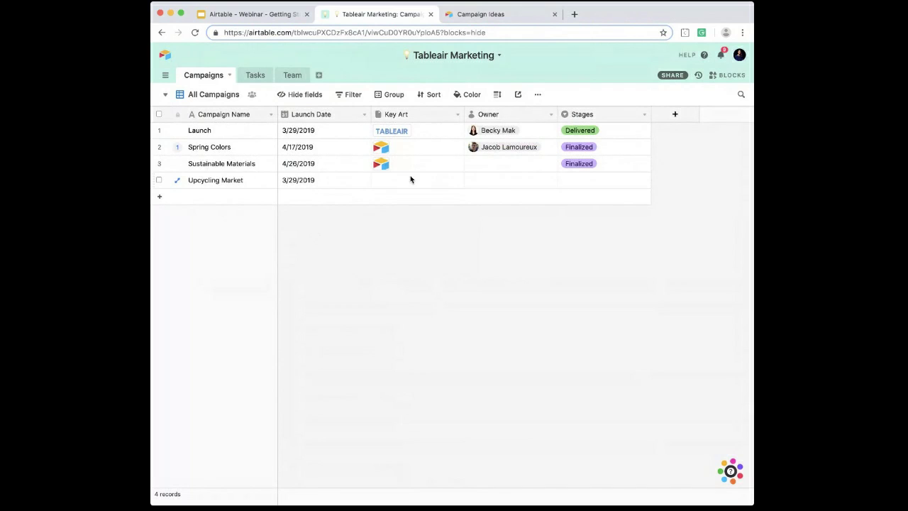
double_click(509, 179)
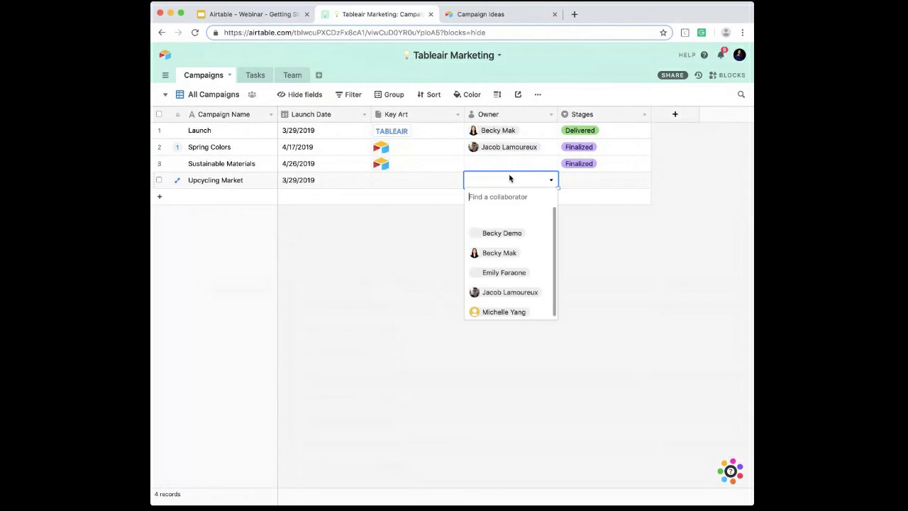
left_click(514, 257)
left_click(582, 181)
left_click(582, 182)
left_click(586, 234)
left_click(517, 249)
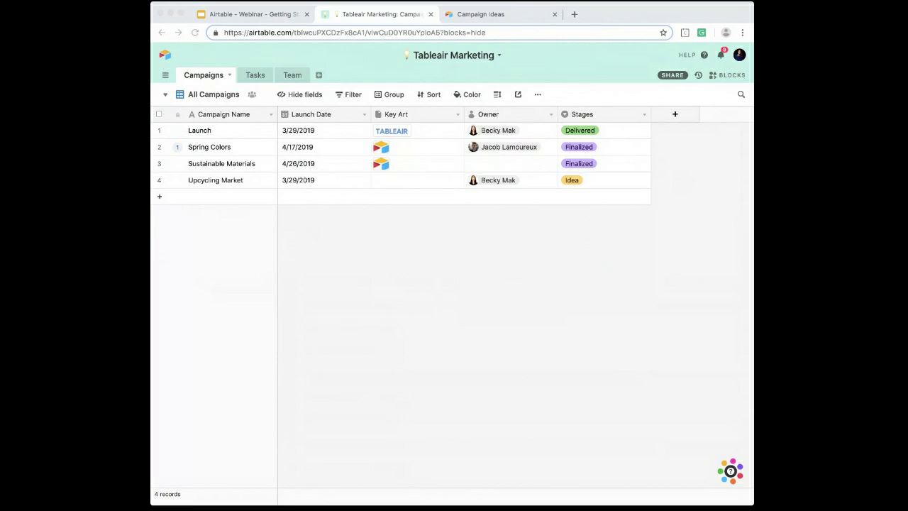
left_click(580, 82)
key("super+Tab")
left_click(563, 236)
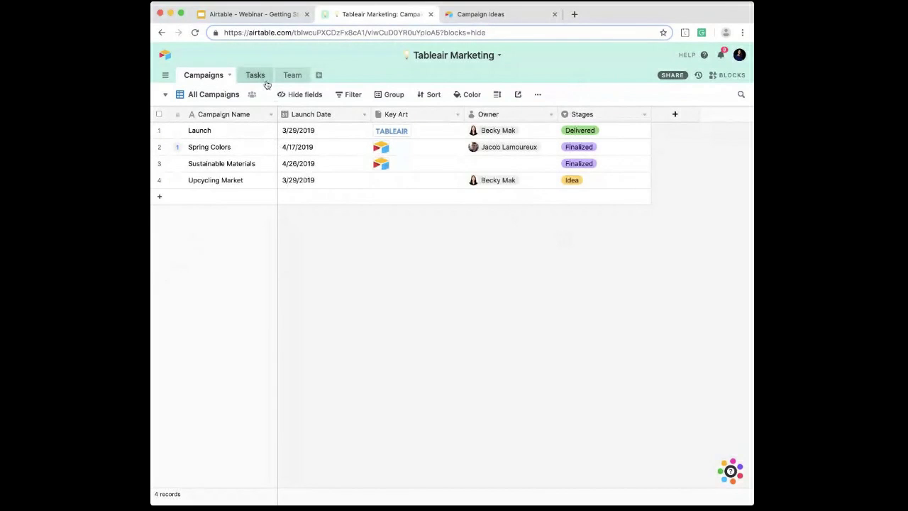
Step: Insert a Date field named Start Date before the Launch Date field in the Campaigns table
right_click(301, 116)
left_click(305, 201)
type("Start Date")
left_click(330, 160)
type("date")
left_click(344, 181)
left_click(419, 253)
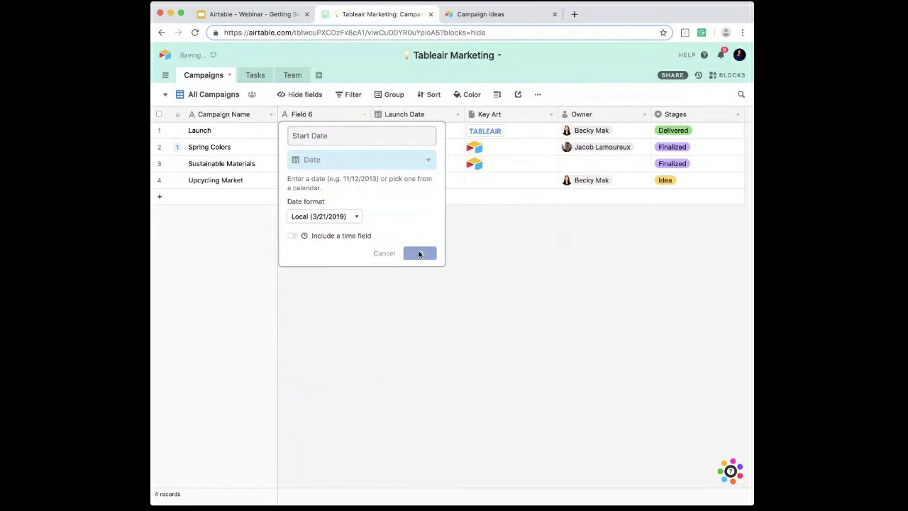
Step: Set the Launch campaign's Start Date to March 1, 2019 and fill that date down to all the other campaigns
double_click(297, 131)
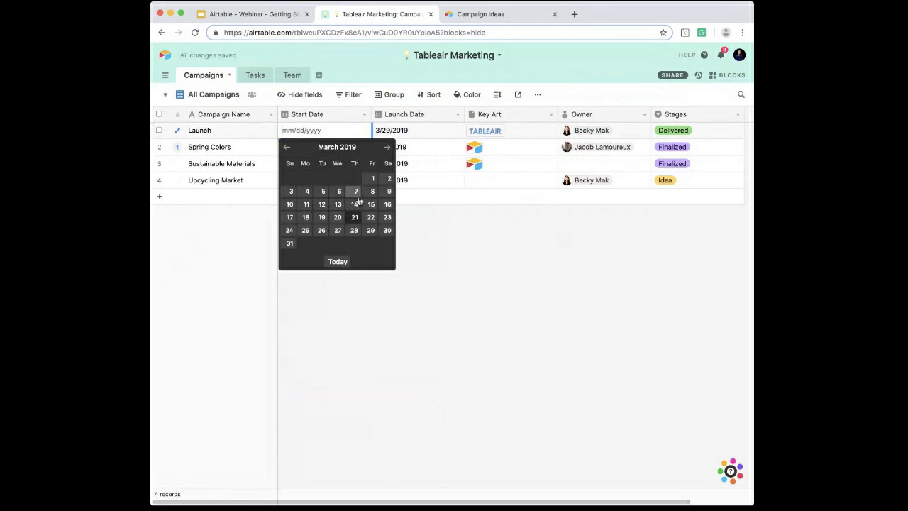
left_click(372, 179)
left_click(349, 129)
left_click(389, 132)
left_click(369, 132)
left_click_drag(370, 139, 369, 203)
left_click(358, 134)
left_click_drag(370, 139, 367, 265)
Step: Set the Calendar view to use a date range from Start Date to Launch Date, and show March 2019
left_click(212, 95)
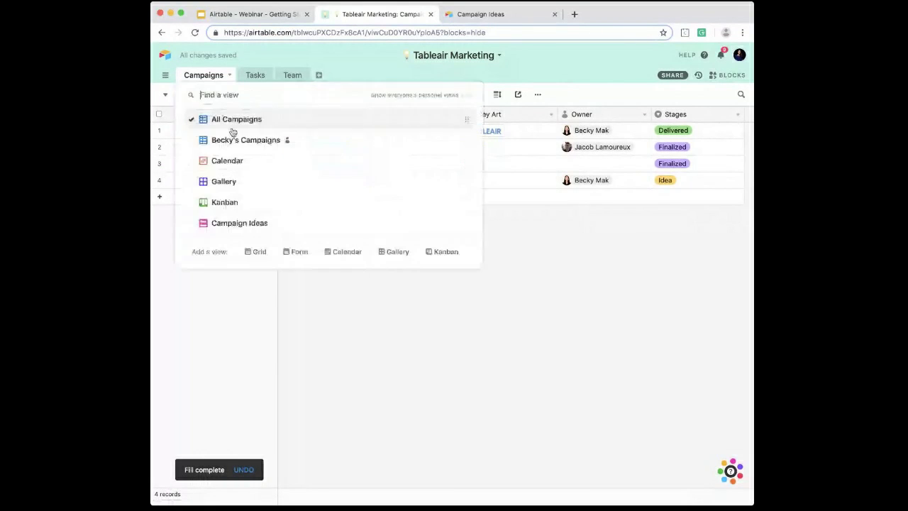
left_click(256, 160)
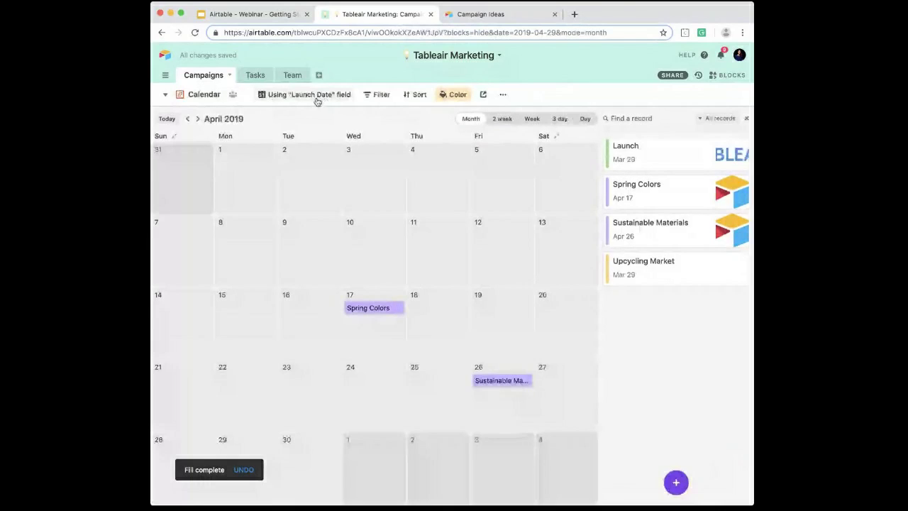
left_click(316, 97)
left_click(413, 292)
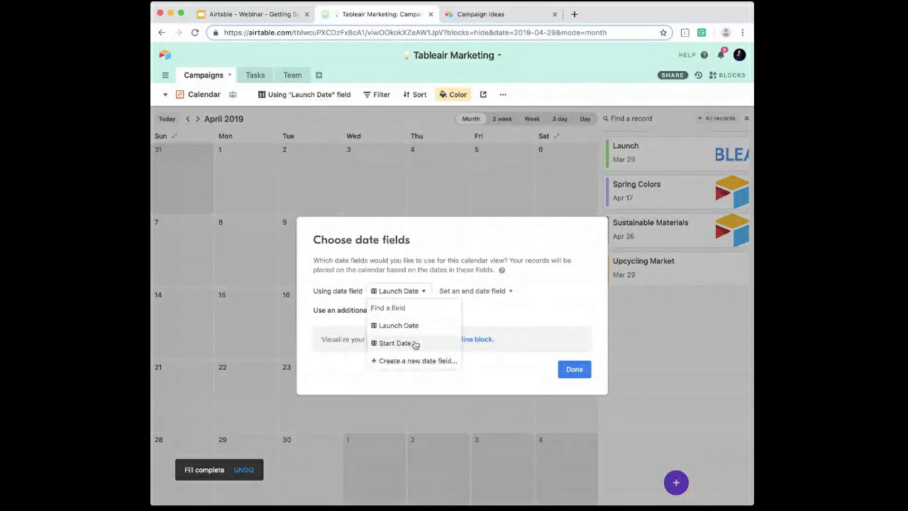
left_click(415, 344)
left_click(458, 291)
left_click(465, 326)
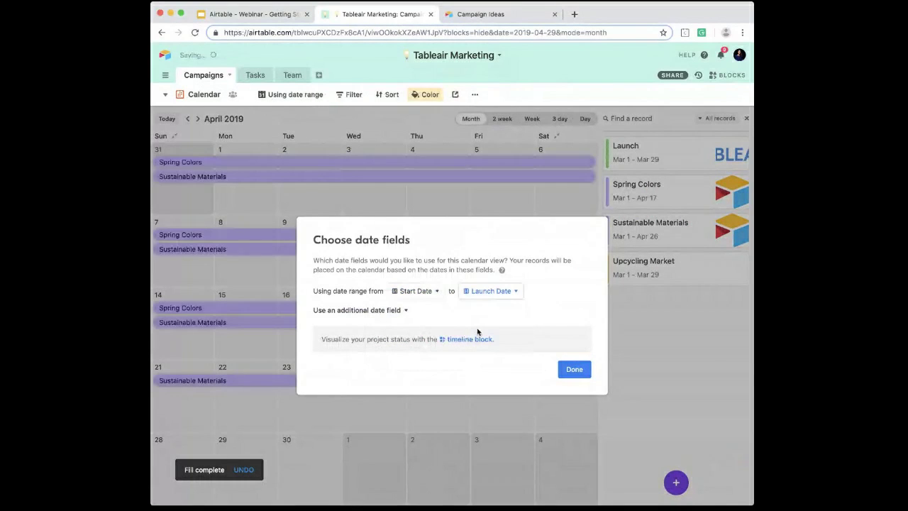
left_click(572, 368)
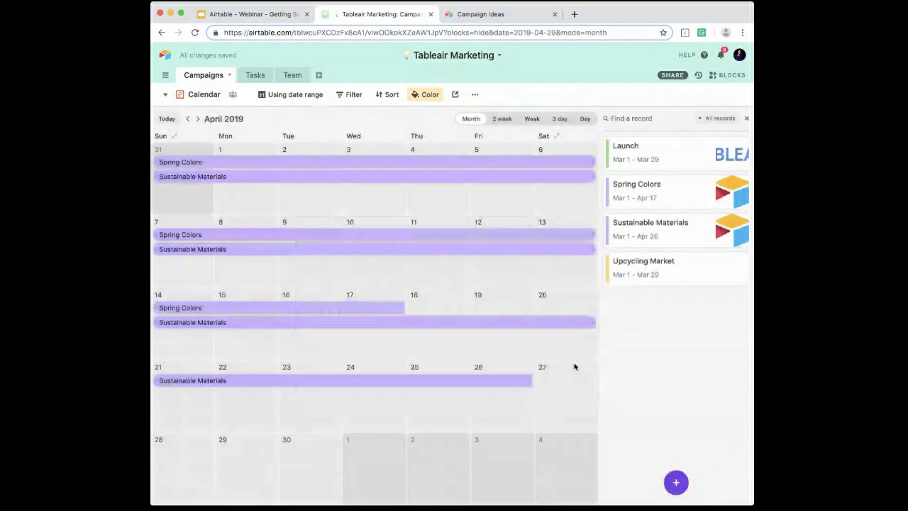
left_click(187, 118)
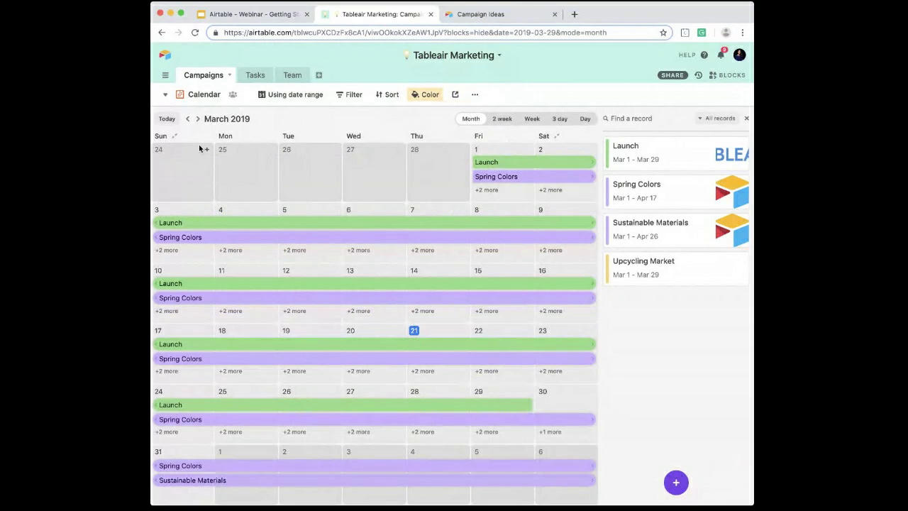
Step: Return to the All Campaigns view and look over its remaining fields
left_click(203, 94)
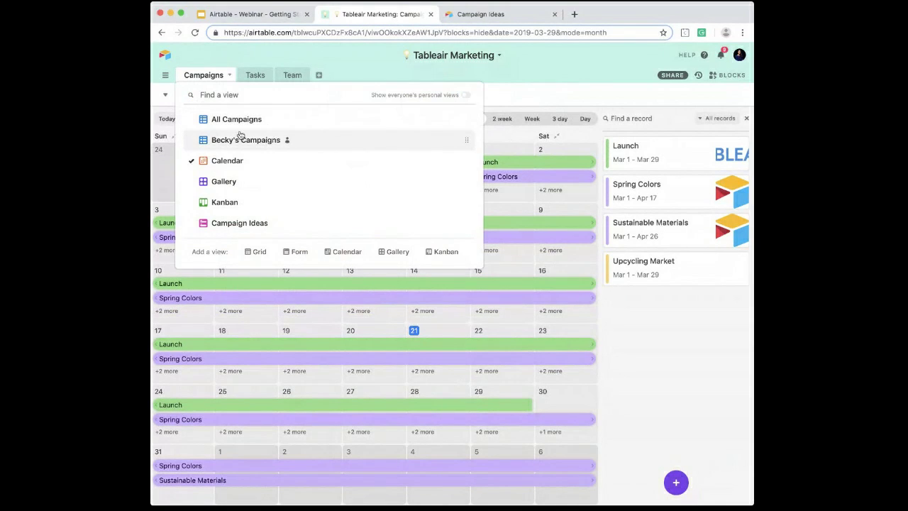
left_click(234, 120)
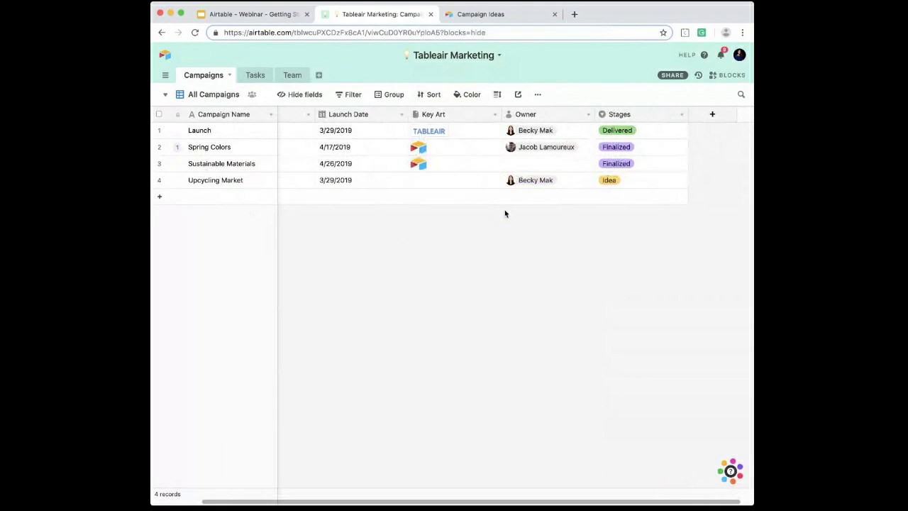
scroll(647, 193, "right", 1)
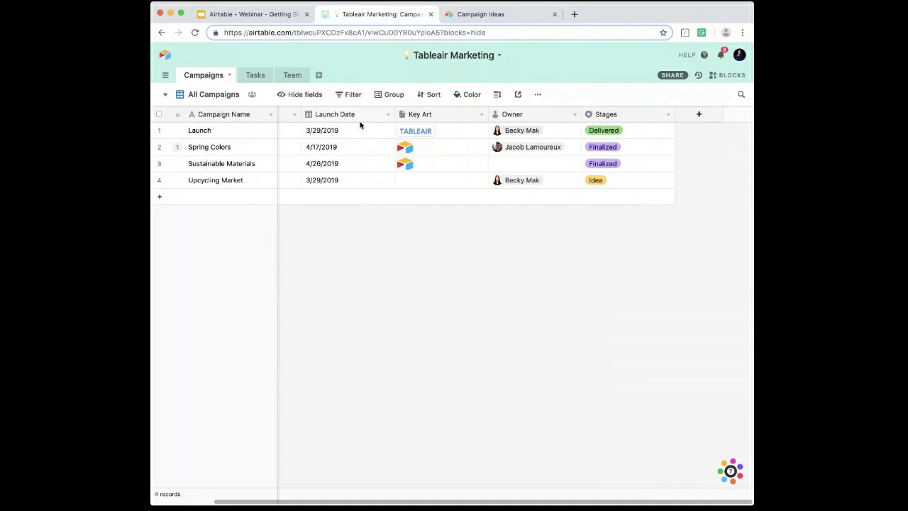
Step: In the Tasks table, insert a Date field named Due Date before the Notes field
left_click(257, 75)
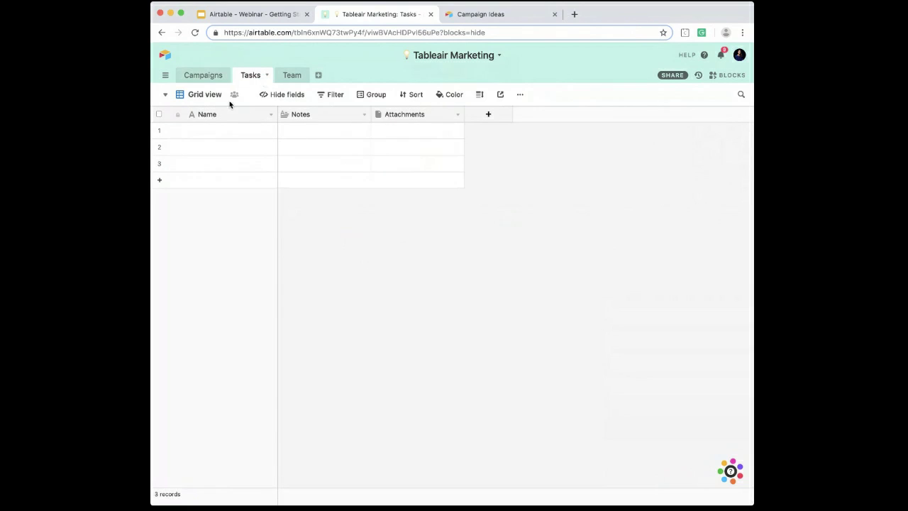
right_click(314, 118)
left_click(314, 199)
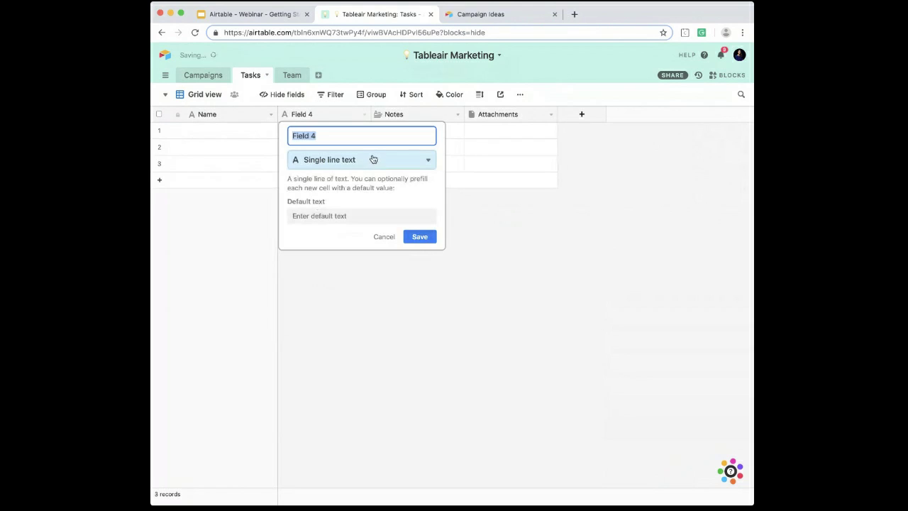
type("Due Date")
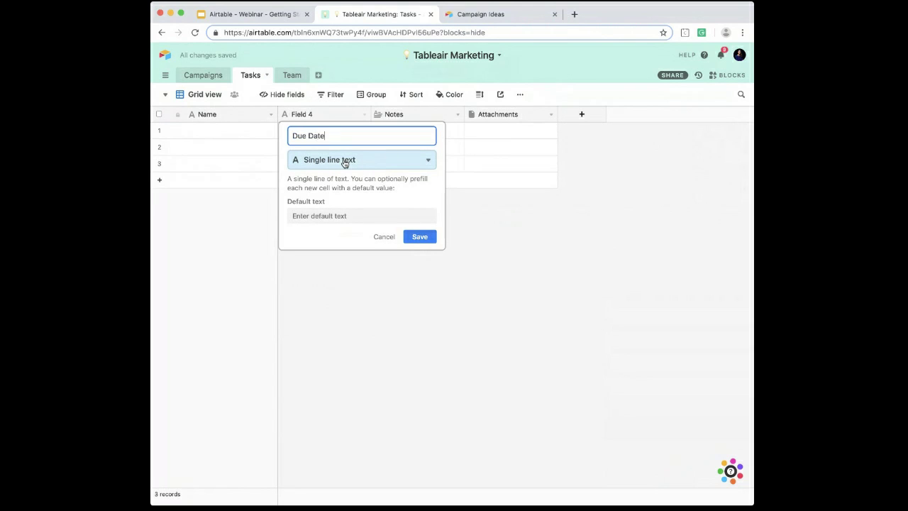
left_click(344, 163)
left_click(310, 159)
left_click(419, 251)
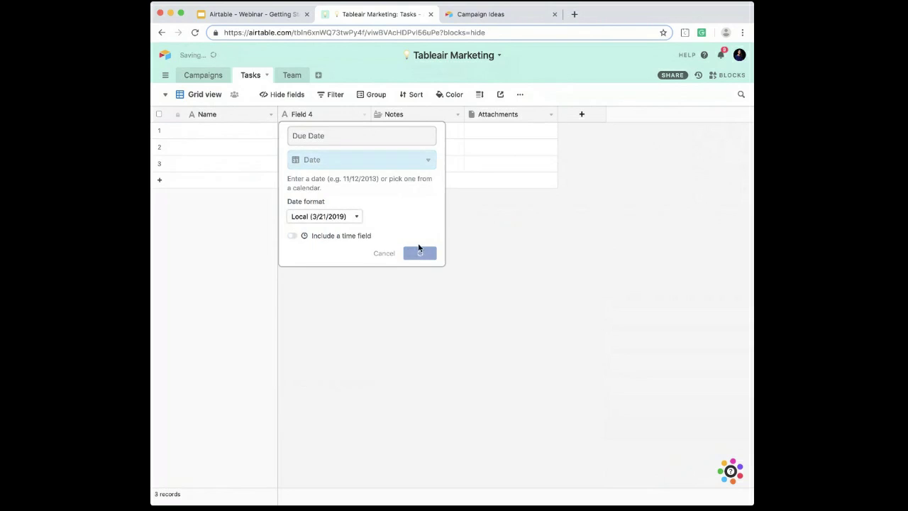
Step: Insert a field named Channel before Notes in the Tasks table and make it a single select
right_click(424, 113)
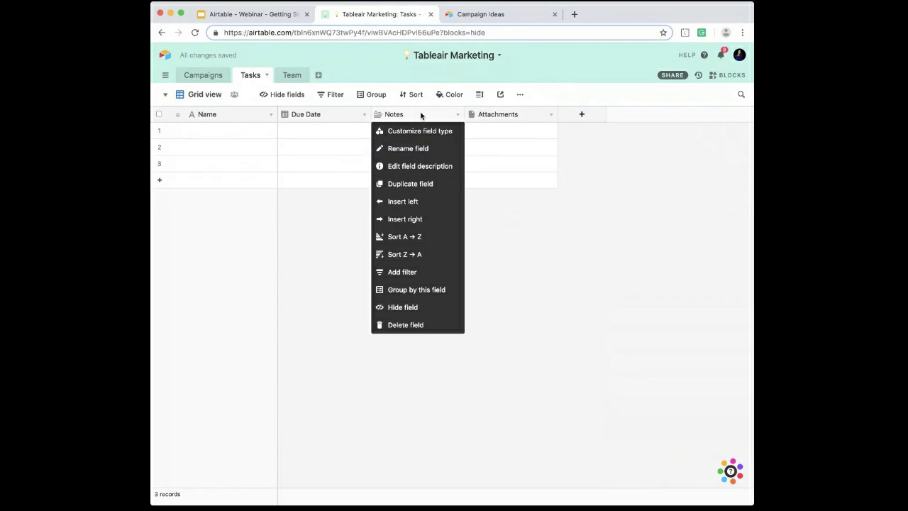
left_click(417, 201)
type("Channel")
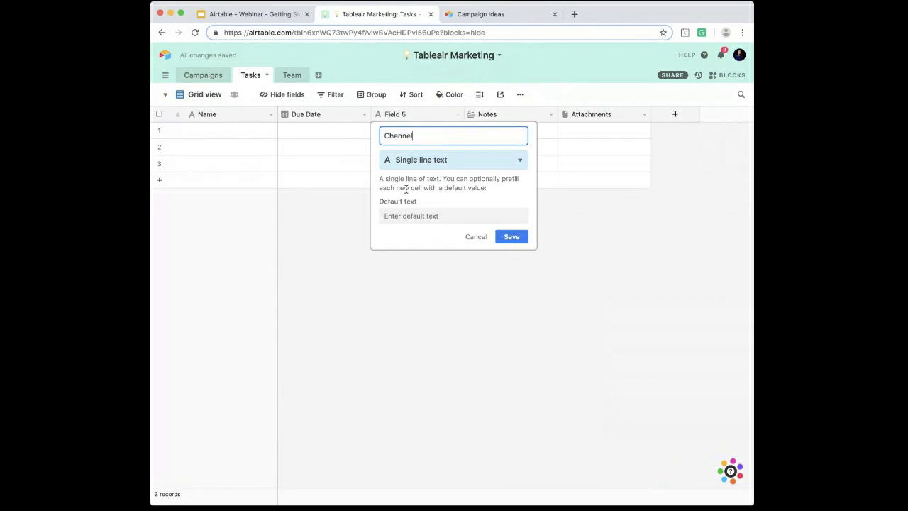
left_click(403, 161)
type("single")
key("Down")
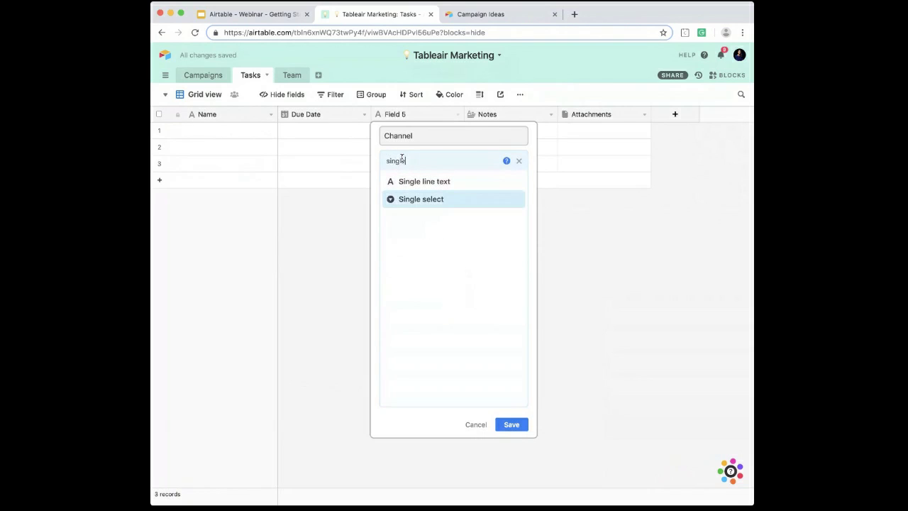
key("Return")
Step: Add the options YouTube, Facebook, Instagram, Twitter and .Com to the Channel field
left_click(415, 245)
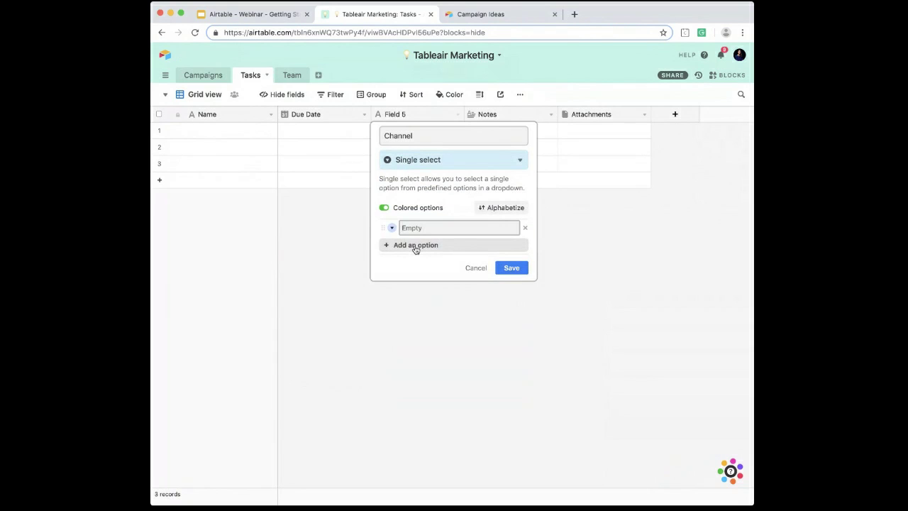
type("YouTube")
key("Return")
type("Facebook")
key("Return")
type("Instagram")
key("Return")
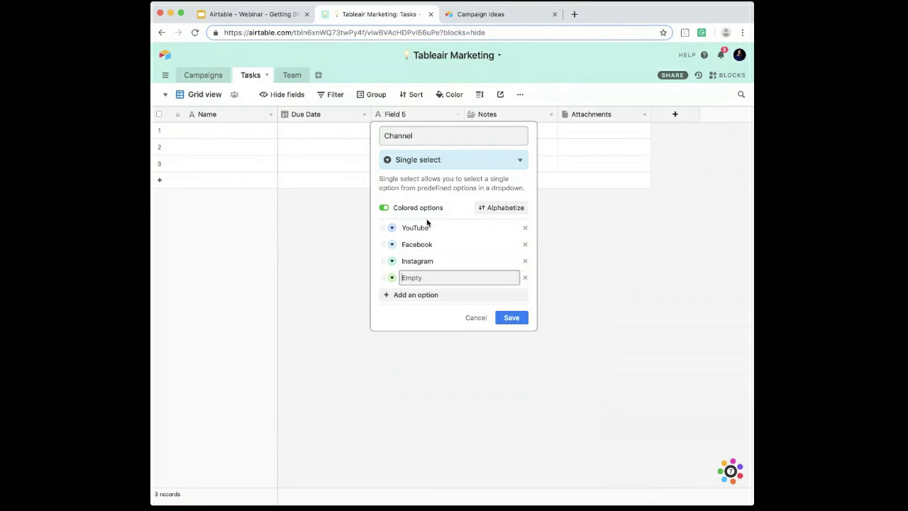
type("T")
key("BackSpace")
type("Twitter")
key("Return")
type("Com")
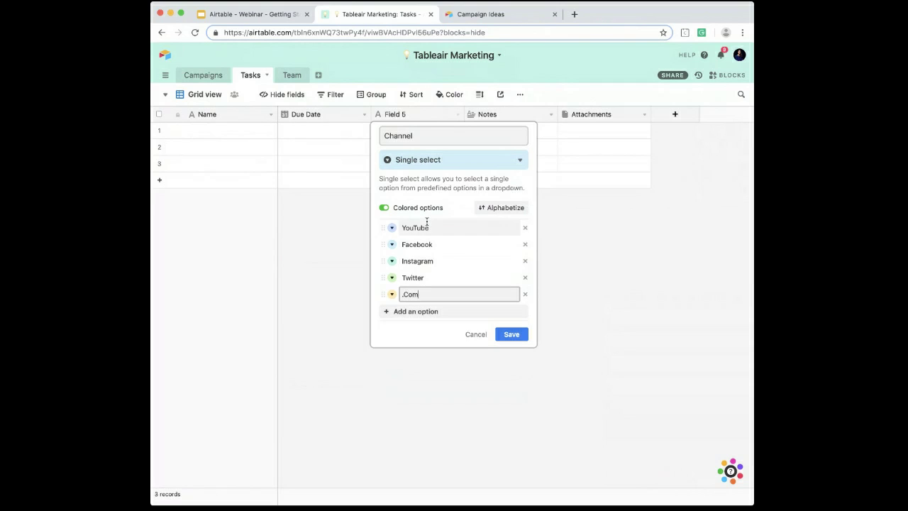
Step: Colour the Channel options YouTube red, Facebook blue, Instagram purple, Twitter light blue and .Com light red, and save the field
left_click(391, 228)
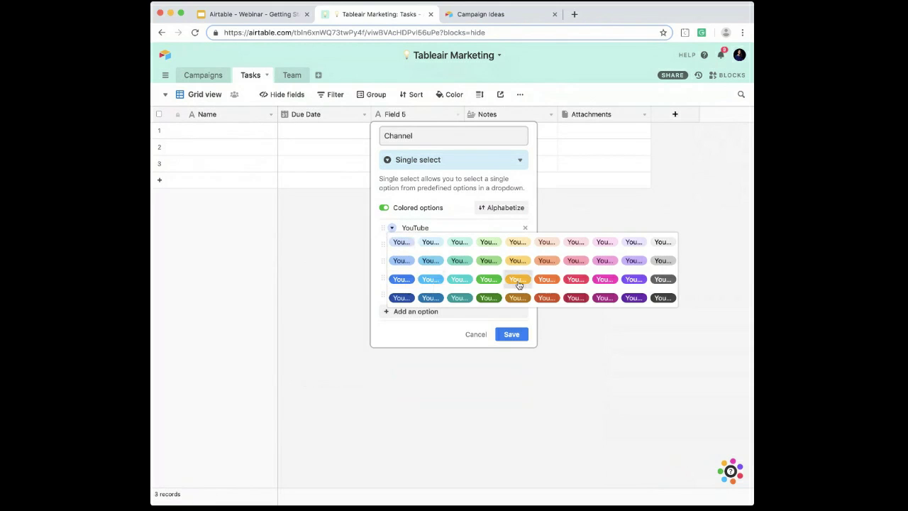
left_click(572, 280)
left_click(393, 244)
left_click(400, 295)
left_click(392, 261)
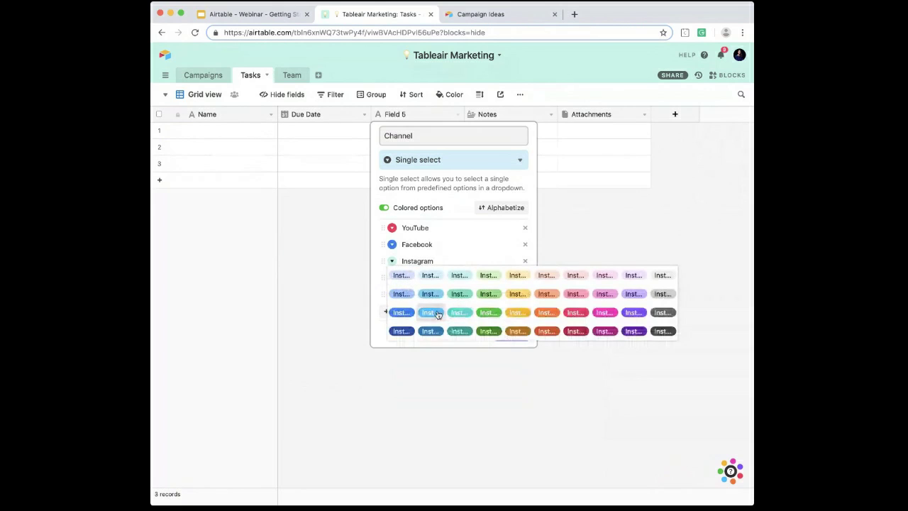
left_click(634, 312)
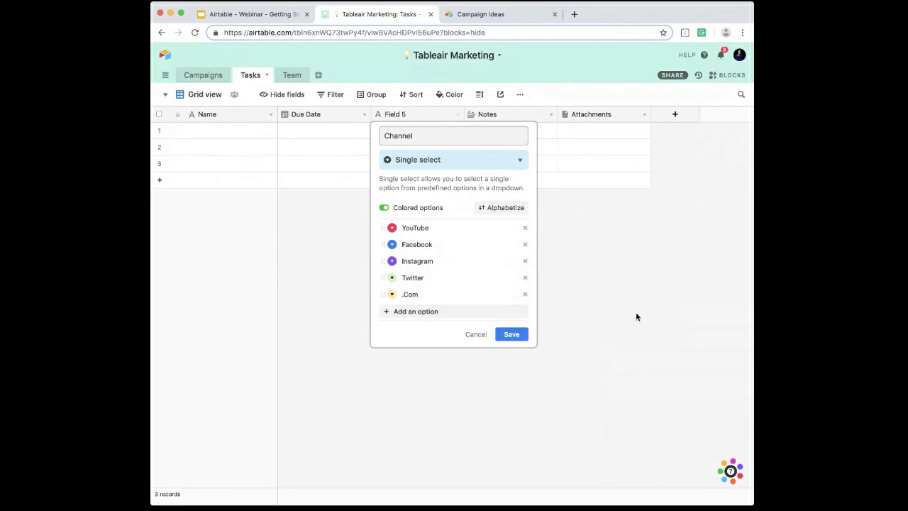
left_click(392, 277)
left_click(427, 326)
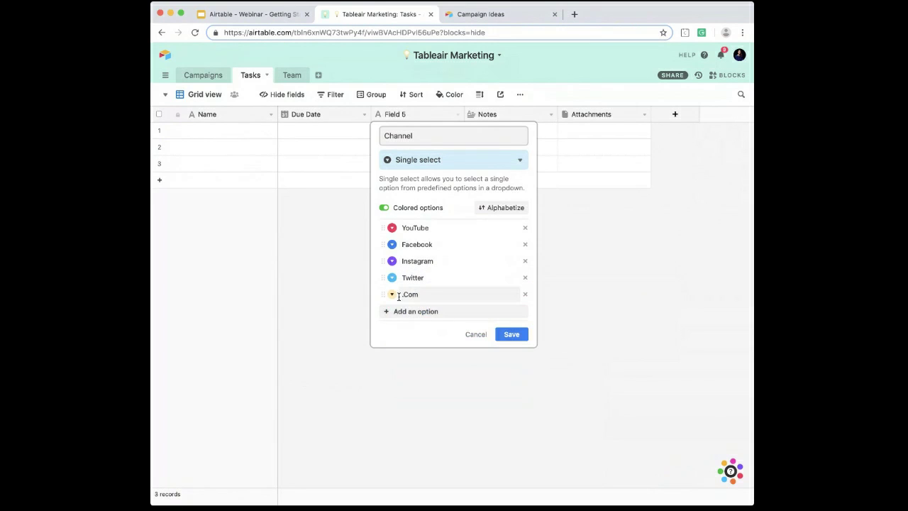
left_click(390, 294)
left_click(547, 326)
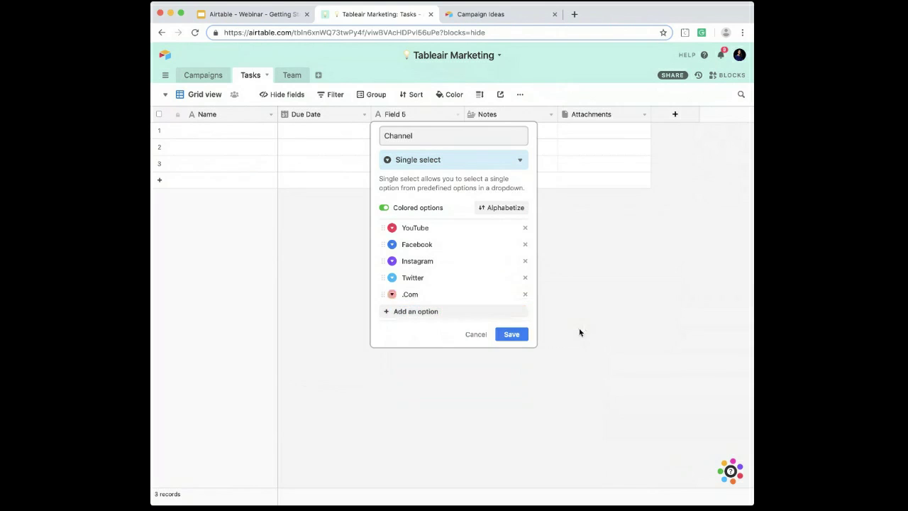
left_click(524, 334)
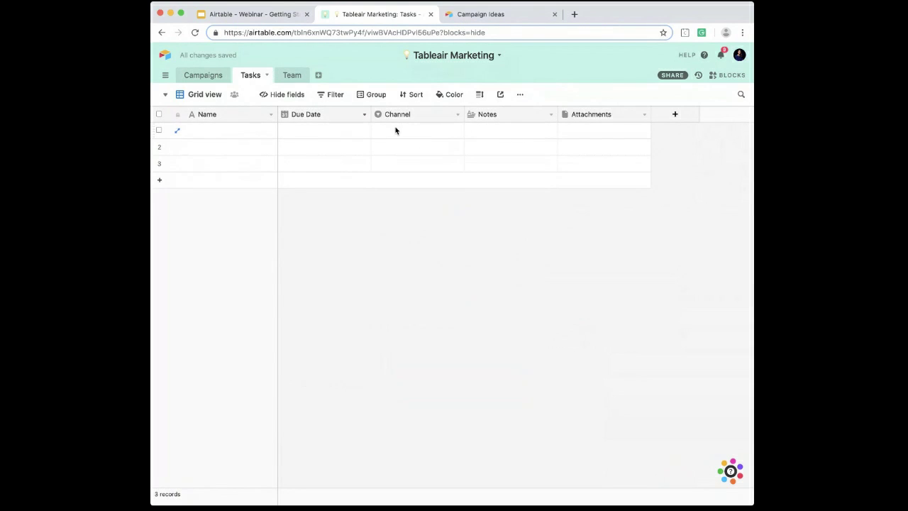
Step: Rename the Notes field in the Tasks table to Campaign and make it a link to the Campaigns table
double_click(489, 121)
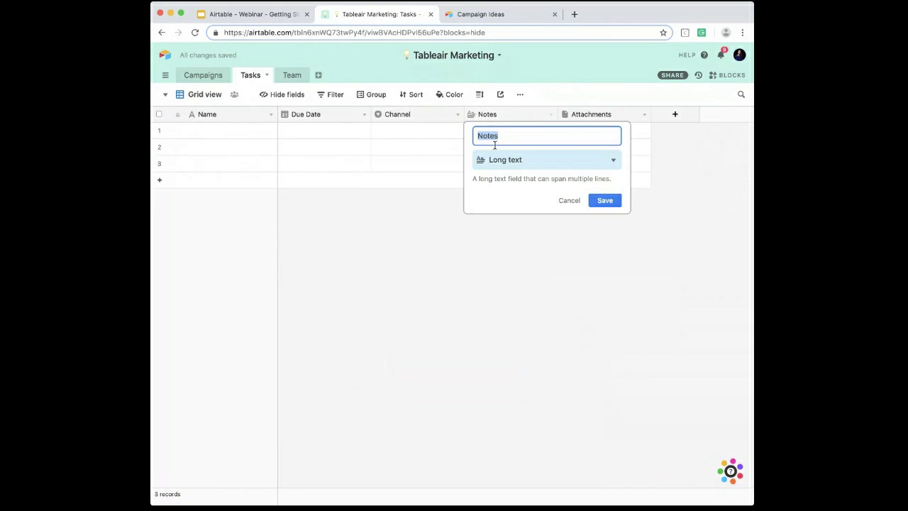
left_click(497, 161)
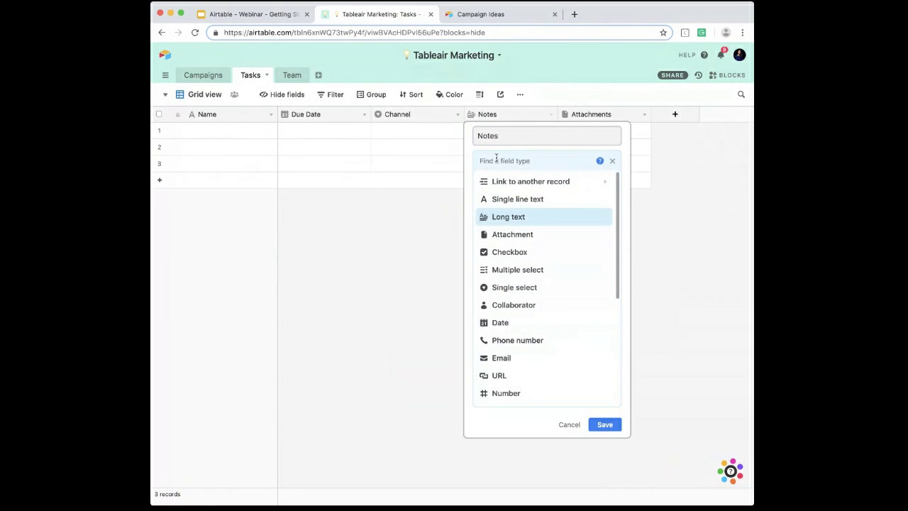
double_click(495, 137)
type("Campaign")
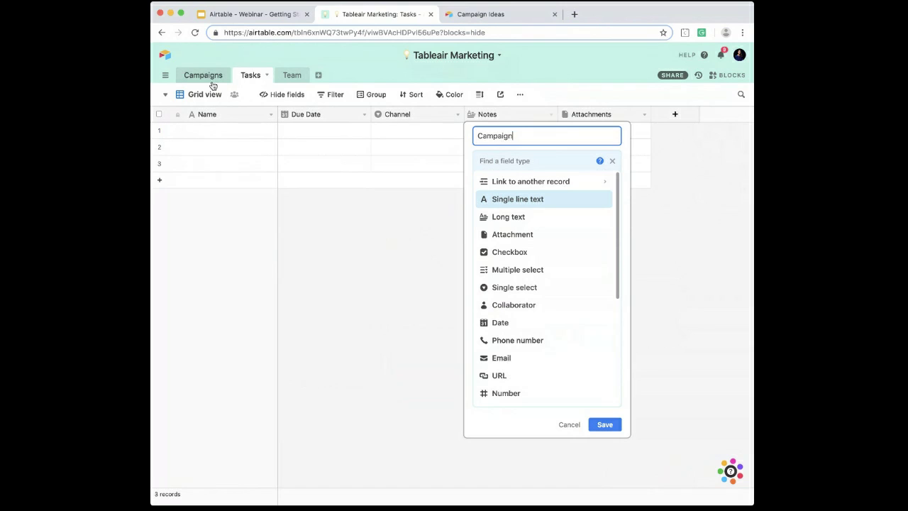
left_click(508, 188)
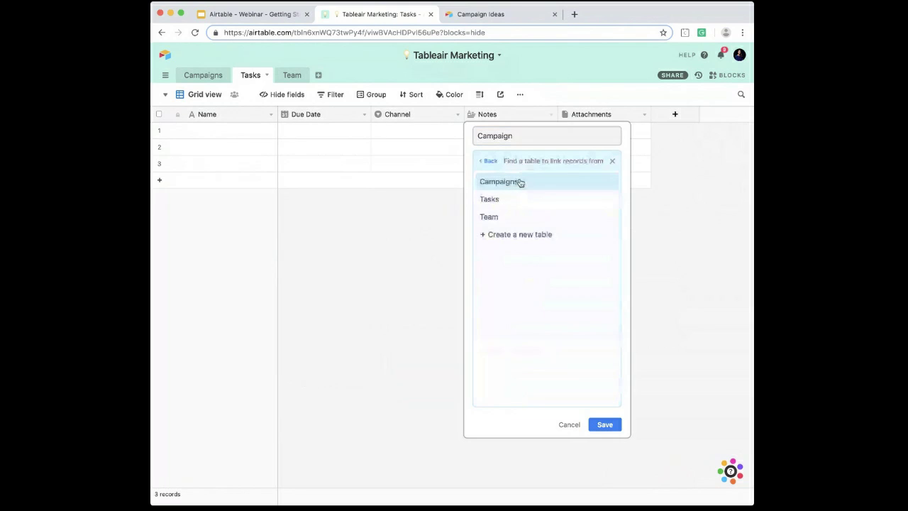
left_click(510, 184)
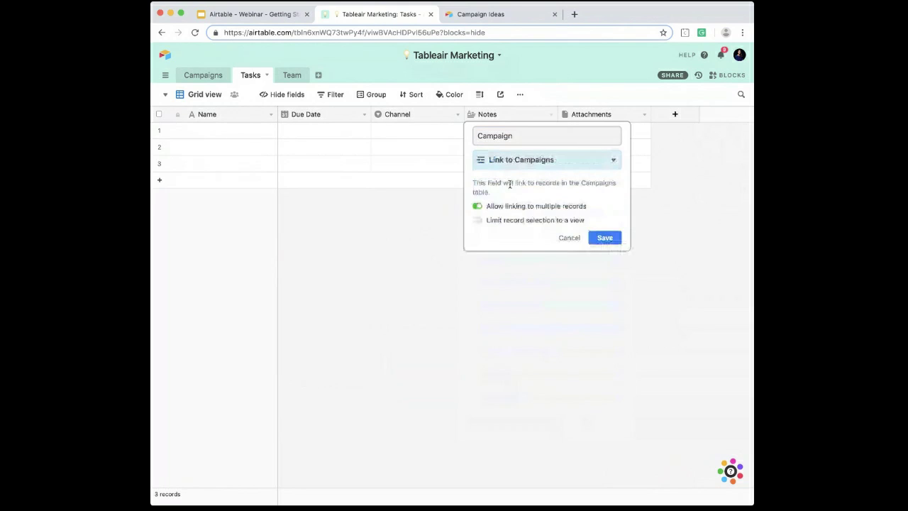
left_click(523, 162)
left_click(519, 183)
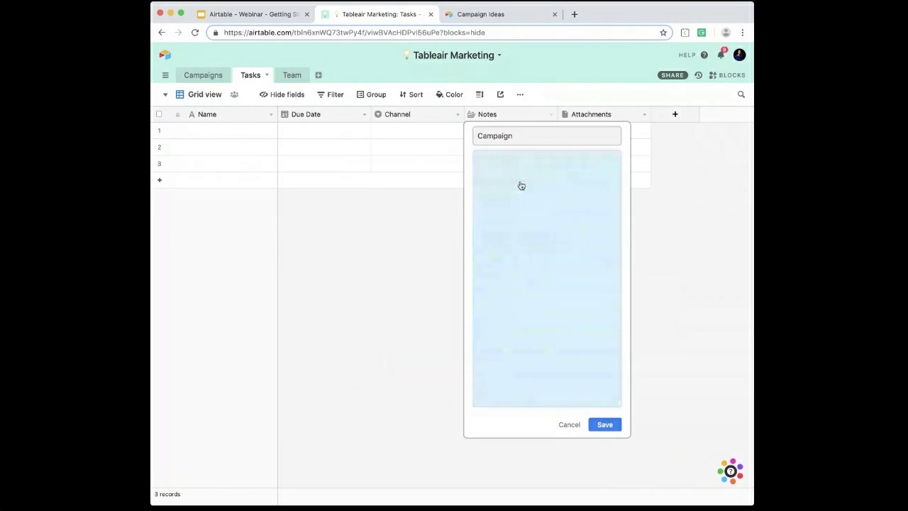
left_click(517, 183)
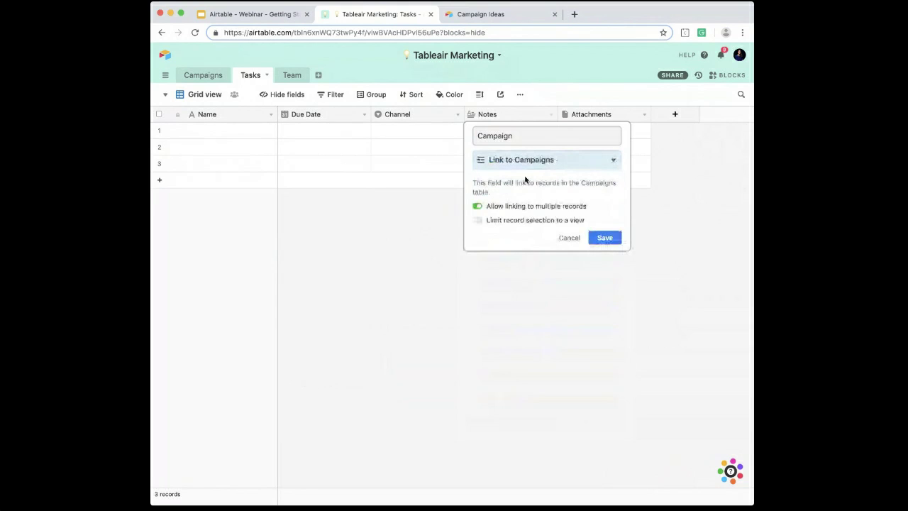
left_click(543, 207)
left_click(608, 237)
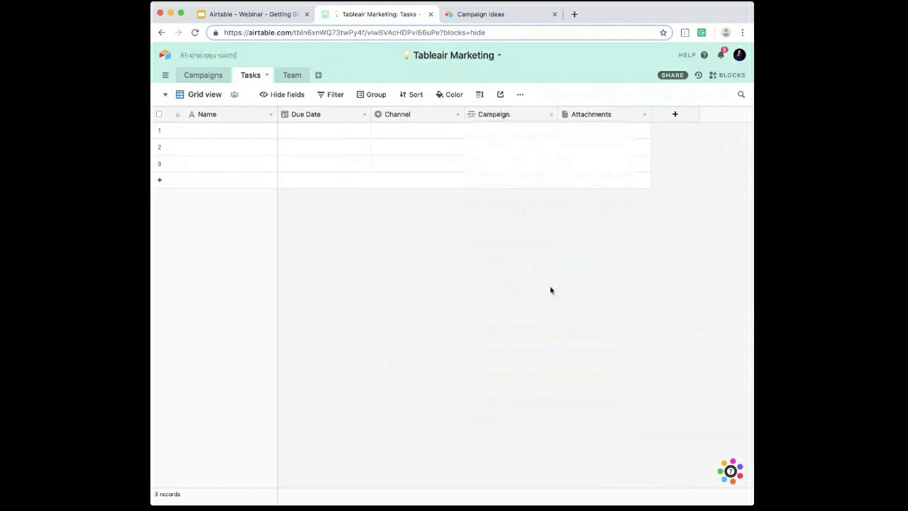
Step: Link the first task record to the Upcycling Market campaign
left_click(483, 139)
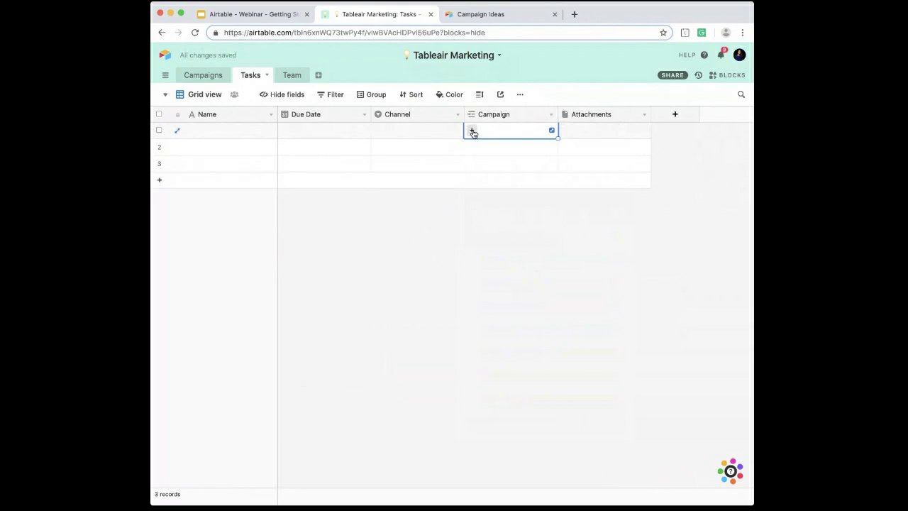
left_click(472, 130)
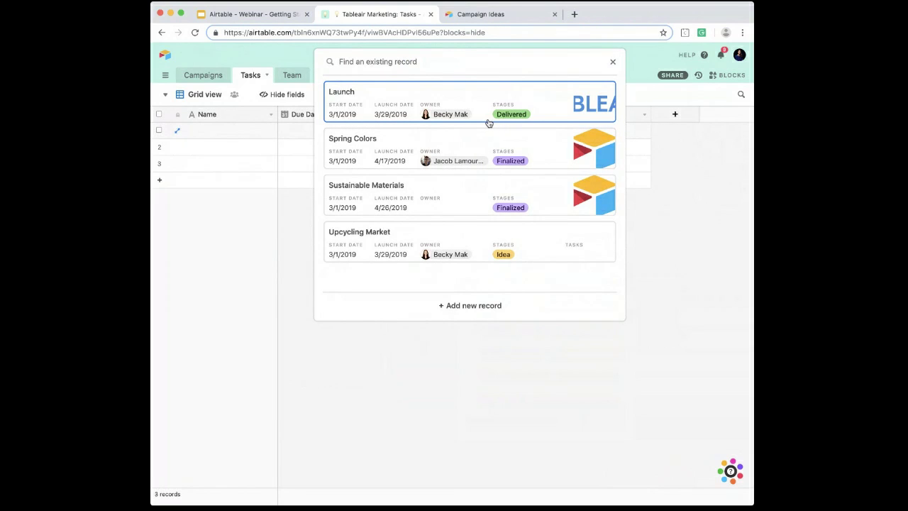
left_click(425, 248)
Step: Name the three tasks Book venue, Confirm guests and Confirm vendors, and fill the Upcycling Market link down to all of them
left_click(221, 136)
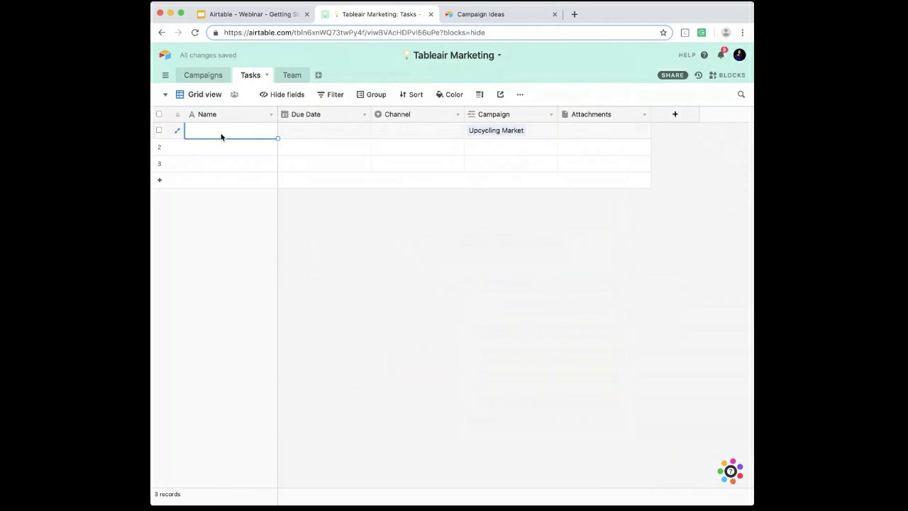
type("Book")
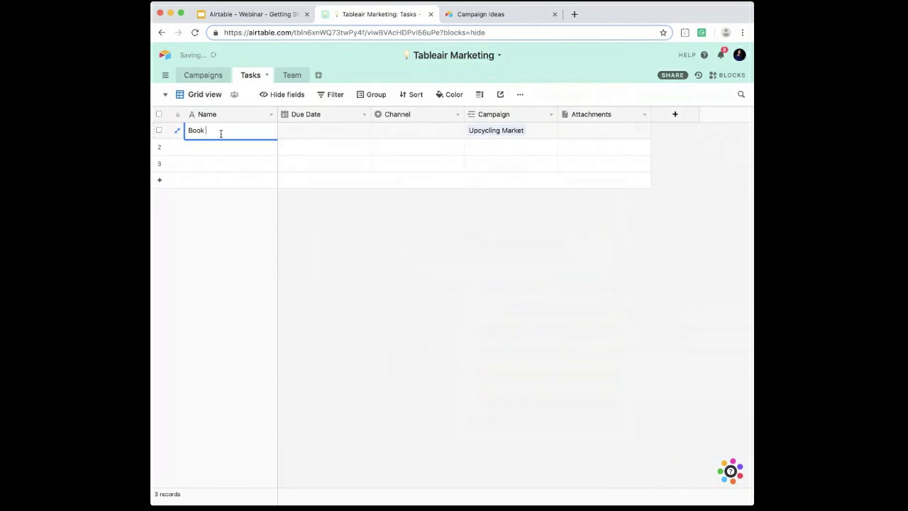
type(" venue")
key("Return")
type("Confirm guests")
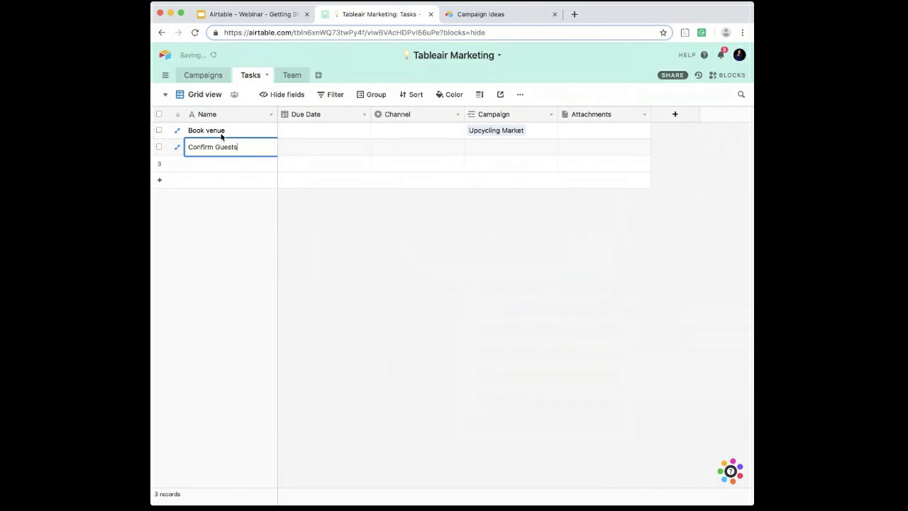
key("Return")
type("Confirm vendors")
left_click(447, 256)
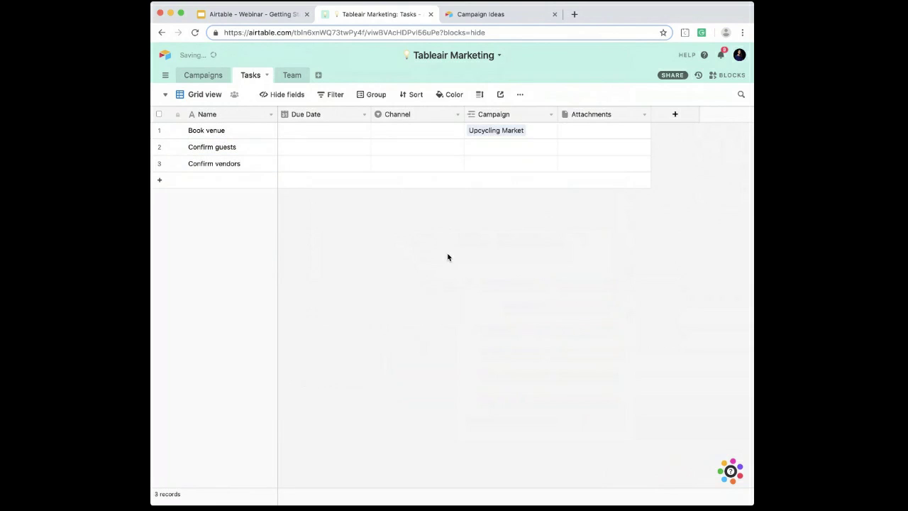
left_click(532, 132)
left_click_drag(558, 138, 555, 166)
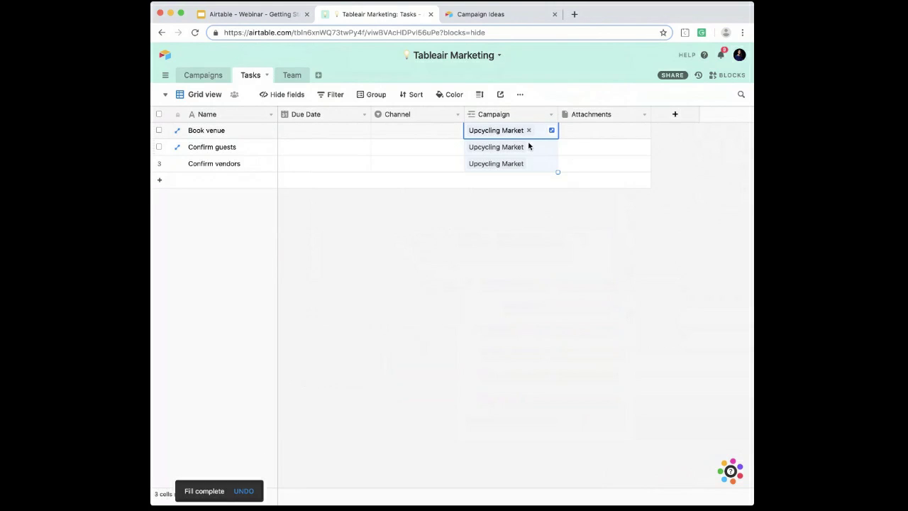
Step: Add three more tasks named Instagram Story Draft, Instagram Post Draft and Facebook Post Draft
left_click(391, 183)
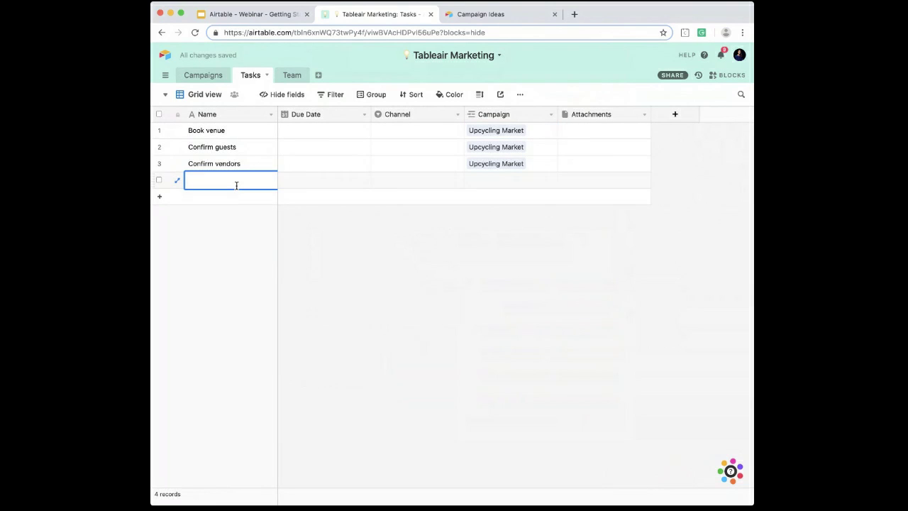
type("Draft")
key("Return")
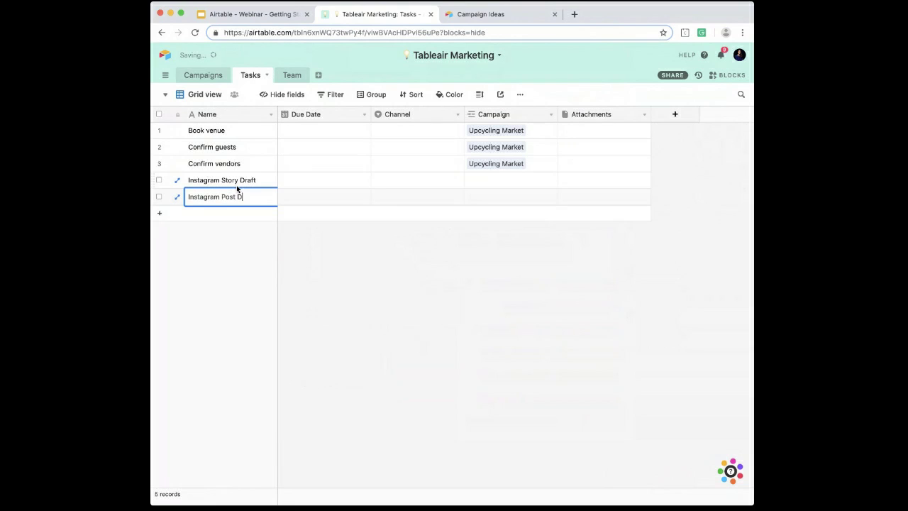
key("Return")
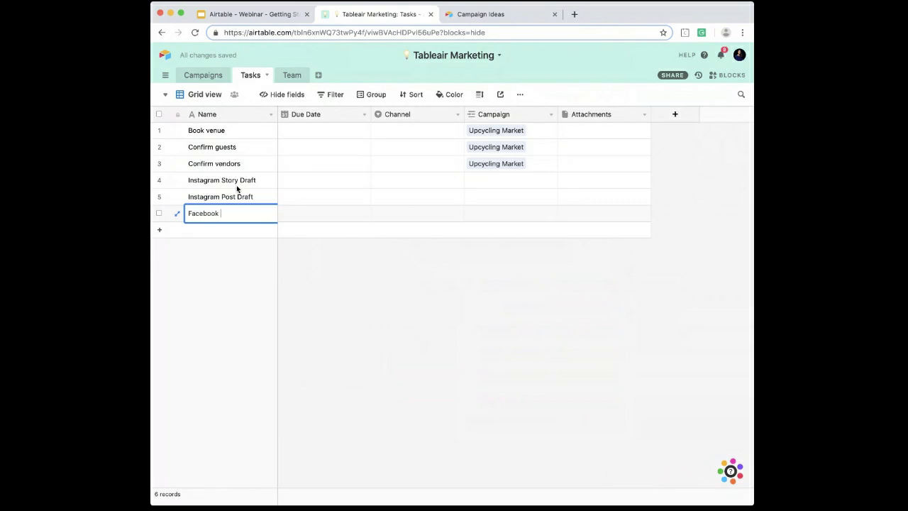
left_click(334, 254)
Step: Set the Channel to Instagram for both Instagram draft tasks and to Facebook for Facebook Post Draft
left_click(397, 186)
left_click(395, 188)
left_click(408, 263)
key("Down")
key("Return")
left_click(405, 285)
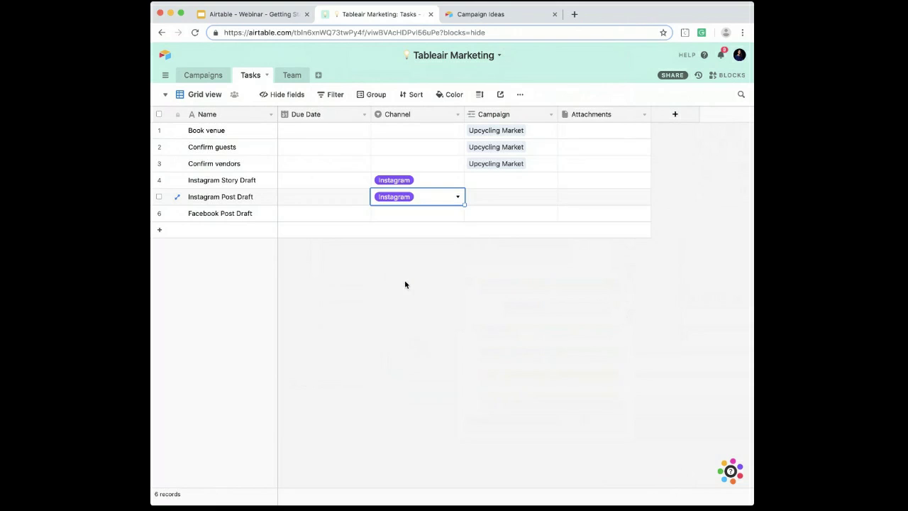
double_click(386, 215)
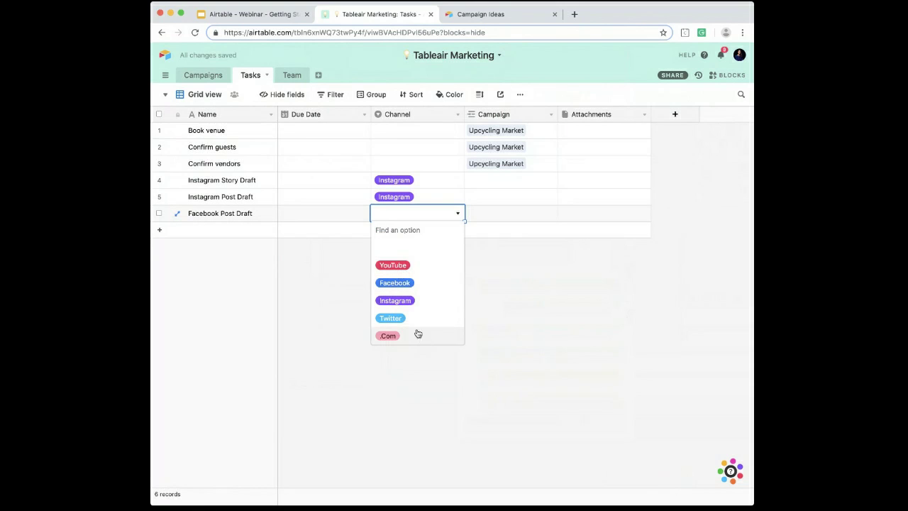
left_click(408, 286)
Step: Set the due dates of Book venue to 3/1/2019, Confirm guests to 3/8/2019 and Confirm vendors to 3/16/2019
double_click(313, 132)
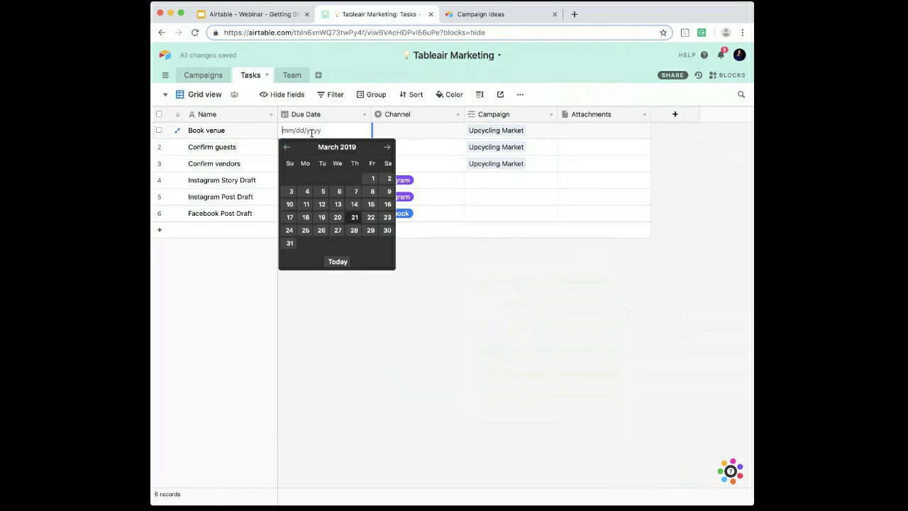
left_click(370, 178)
double_click(306, 151)
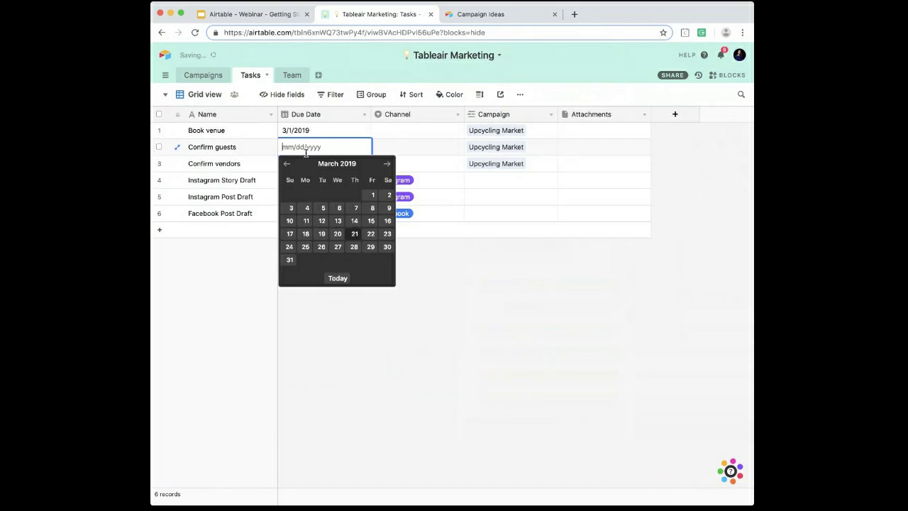
left_click(372, 208)
double_click(306, 168)
left_click(379, 241)
Step: Set the due dates of both Instagram drafts to 3/22/2019 and of Facebook Post Draft to 3/25/2019
left_click(300, 183)
left_click(300, 183)
left_click(372, 269)
left_click(303, 196)
left_click(303, 197)
left_click(372, 284)
left_click(305, 219)
left_click(305, 219)
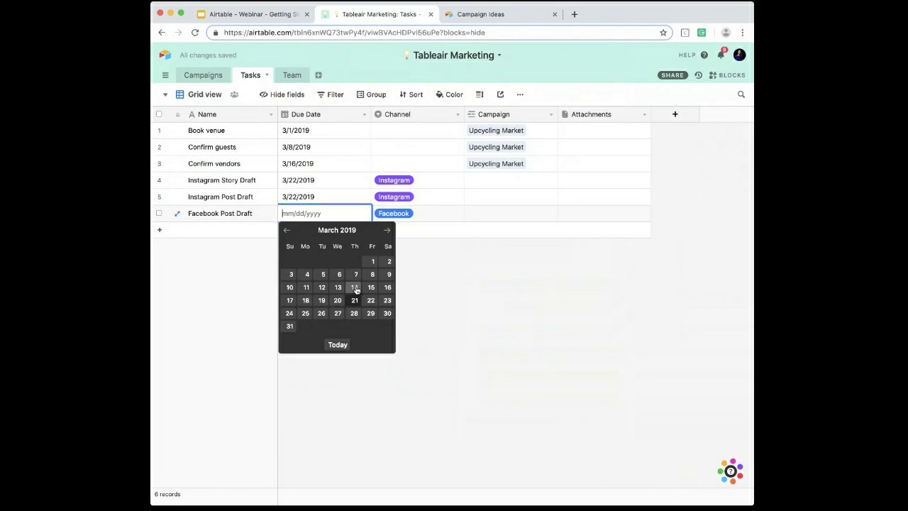
left_click(306, 315)
left_click(308, 317)
Step: Copy the Upcycling Market campaign link from Confirm vendors down to the three draft tasks
left_click(531, 166)
left_click_drag(551, 171, 559, 213)
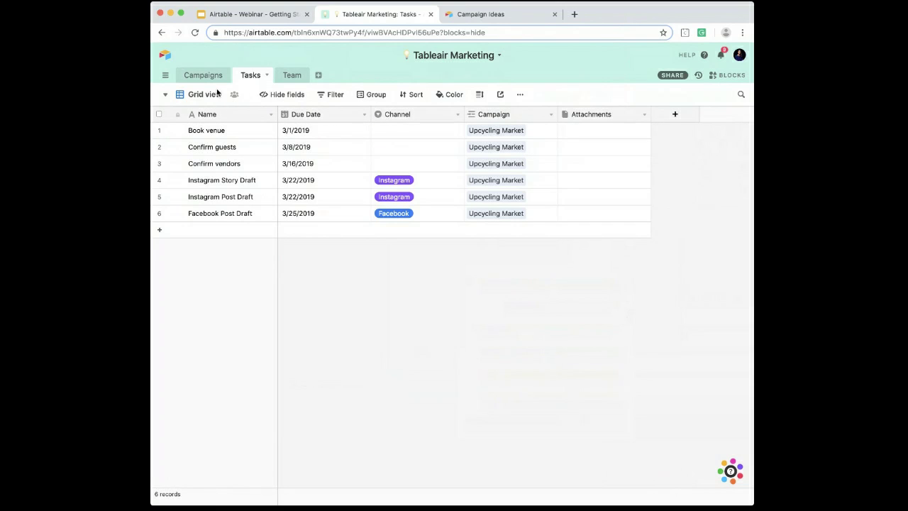
Step: Group the Tasks grid view by the Campaign field
left_click(374, 99)
left_click(401, 144)
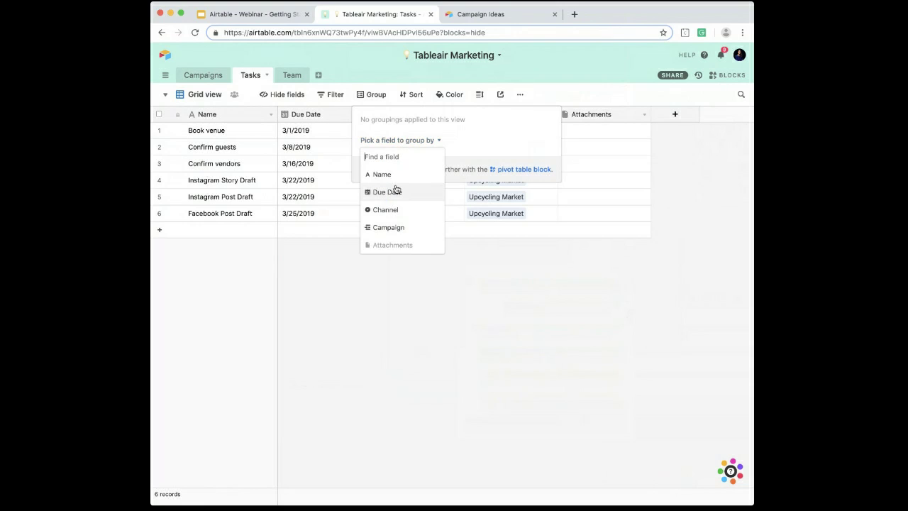
left_click(401, 228)
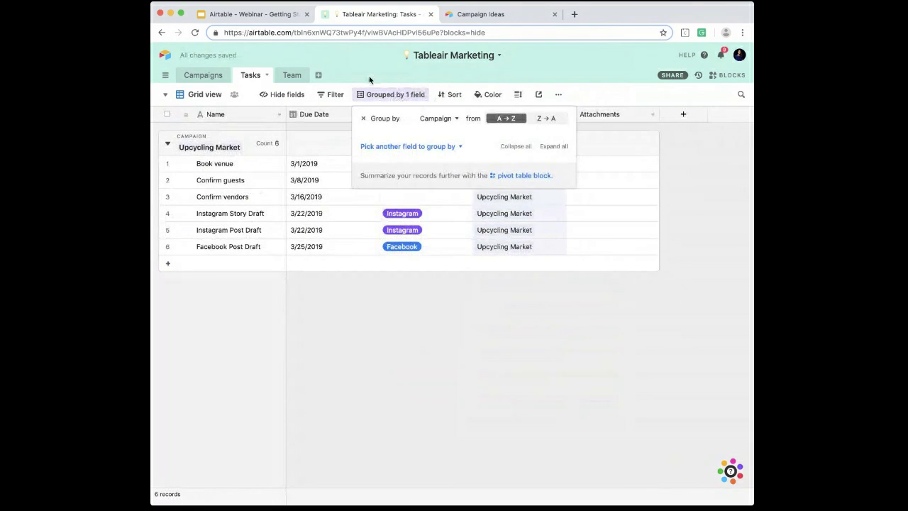
left_click(369, 81)
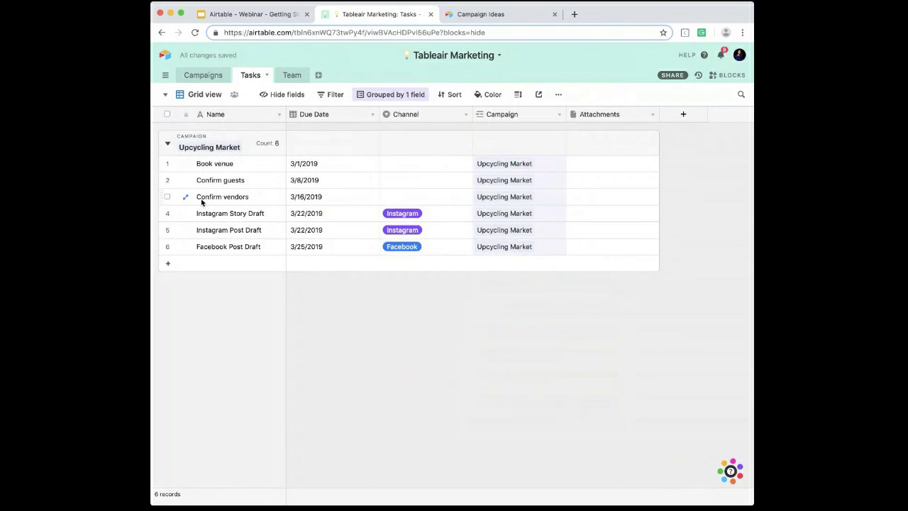
Step: Return to the Campaigns table and look at the tasks linked to the Upcycling Market campaign
left_click(203, 75)
scroll(254, 162, "right", 5)
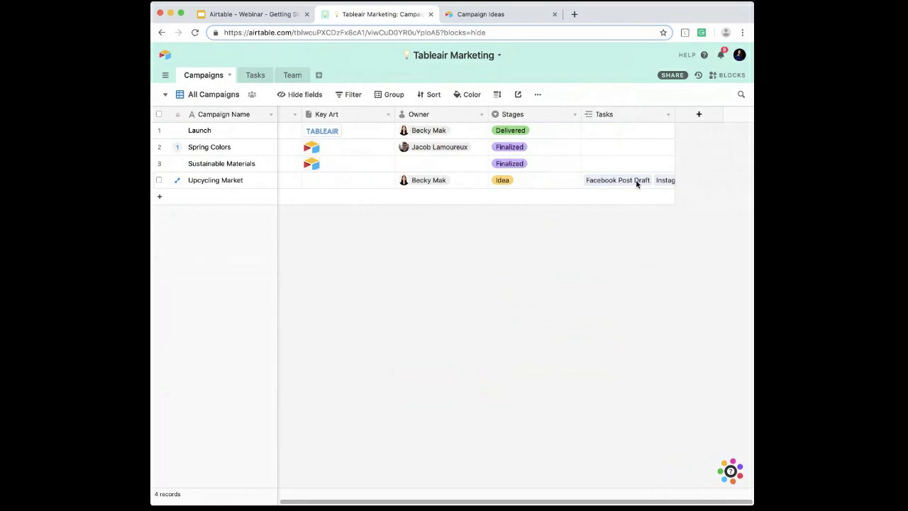
left_click(237, 180)
left_click(635, 182)
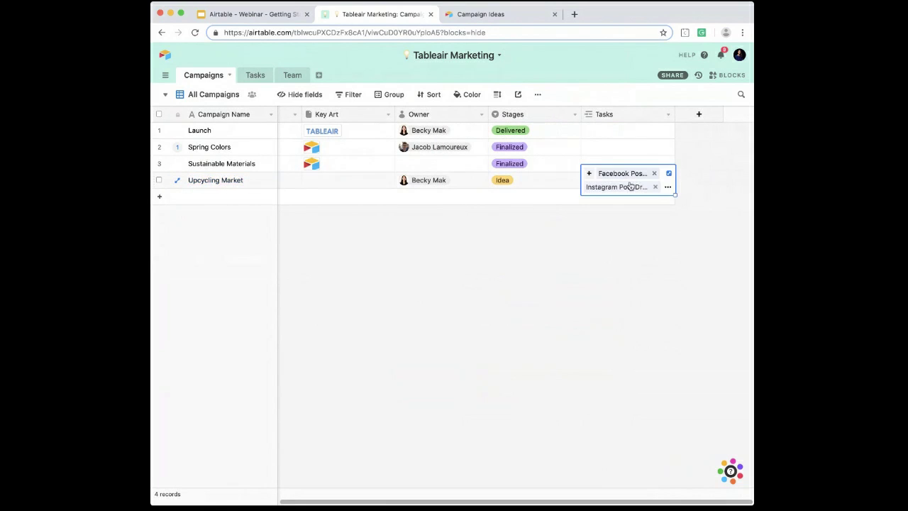
Step: Expand the tasks linked to the Upcycling Market campaign and look through their due dates and channels
left_click(669, 174)
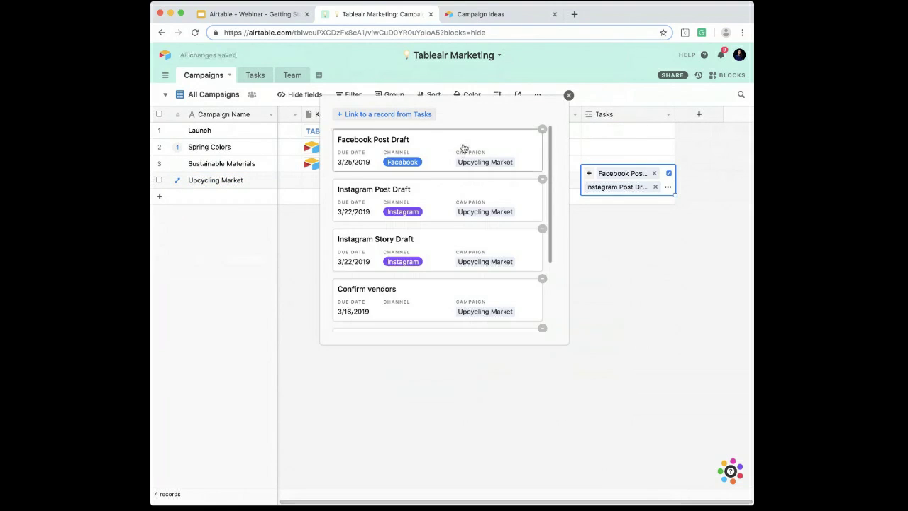
scroll(463, 147, "down", 3)
scroll(464, 148, "up", 2)
scroll(463, 147, "down", 2)
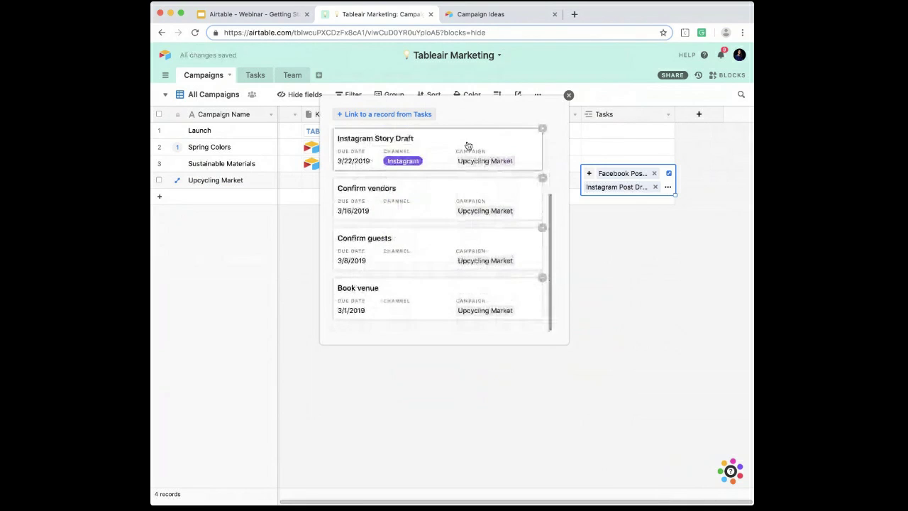
left_click(569, 94)
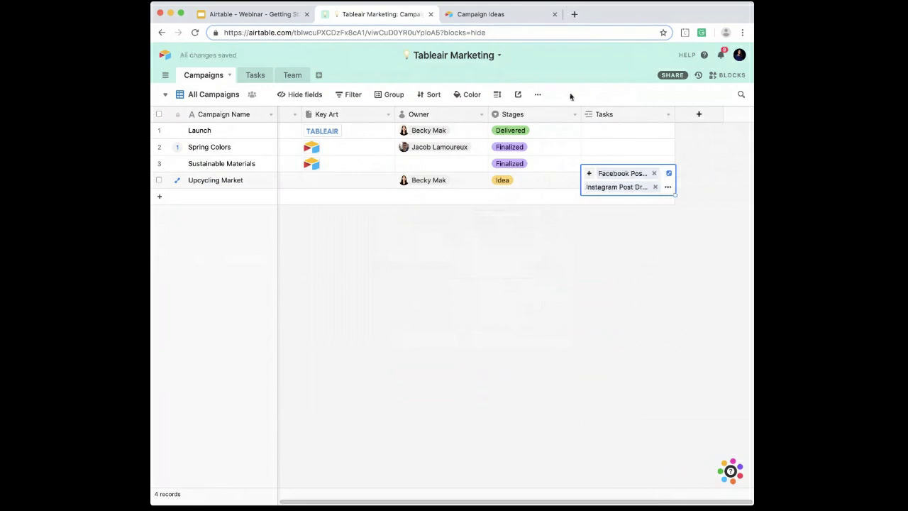
Step: Remove the Campaign grouping from the grid view of the Tasks table
left_click(257, 75)
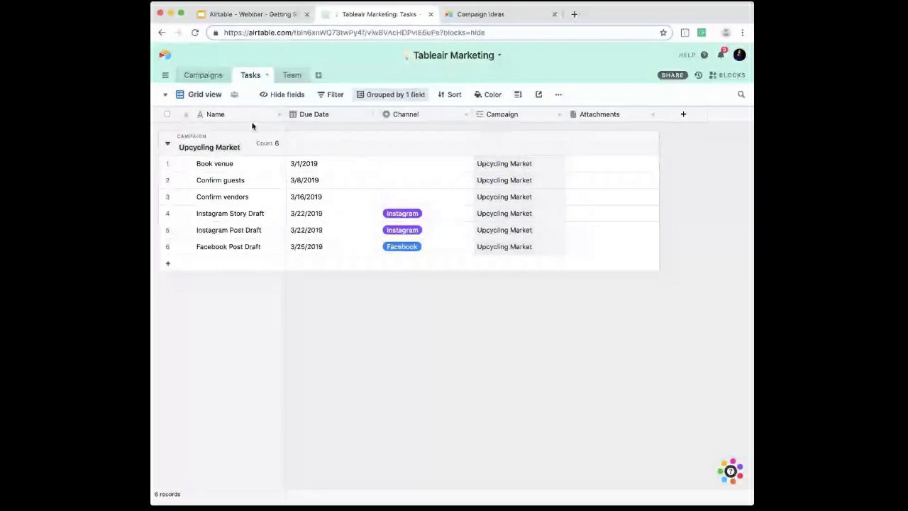
left_click(364, 95)
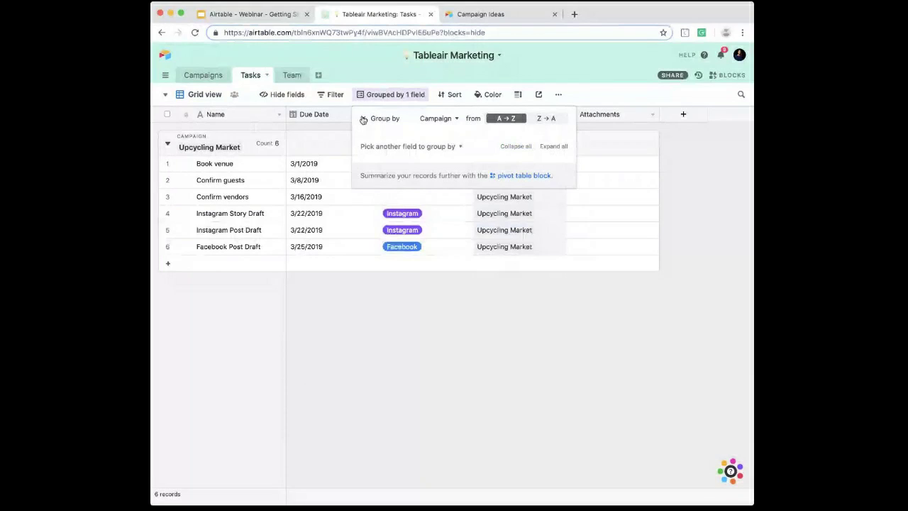
left_click(362, 118)
Step: Add three blank tasks below Facebook Post Draft and link all of them to the Sustainable Materials campaign
left_click(225, 230)
left_click(222, 251)
left_click(223, 268)
left_click(501, 232)
left_click(471, 229)
left_click(430, 227)
left_click_drag(557, 238, 557, 263)
Step: Set the channels of the three Sustainable Materials tasks to Instagram, Twitter and Facebook, in that order
left_click(409, 229)
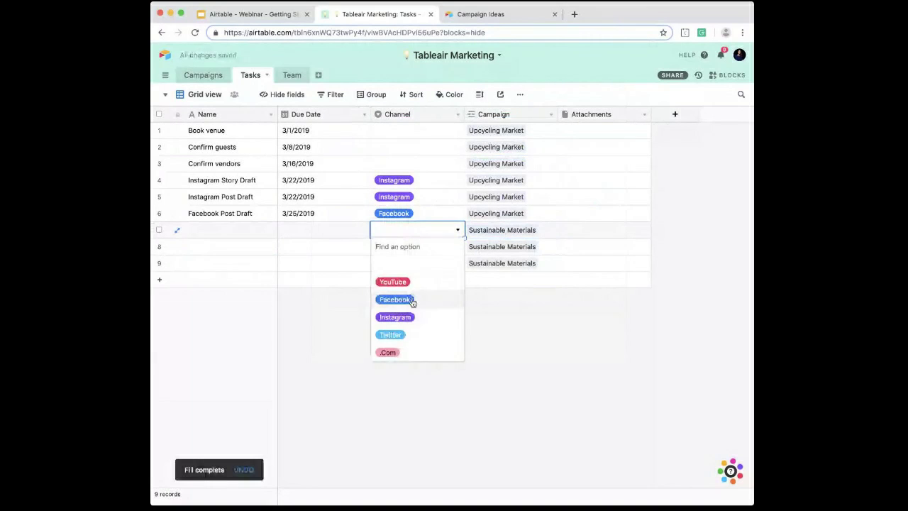
left_click(395, 317)
left_click(403, 247)
left_click(405, 352)
left_click(409, 264)
left_click(395, 333)
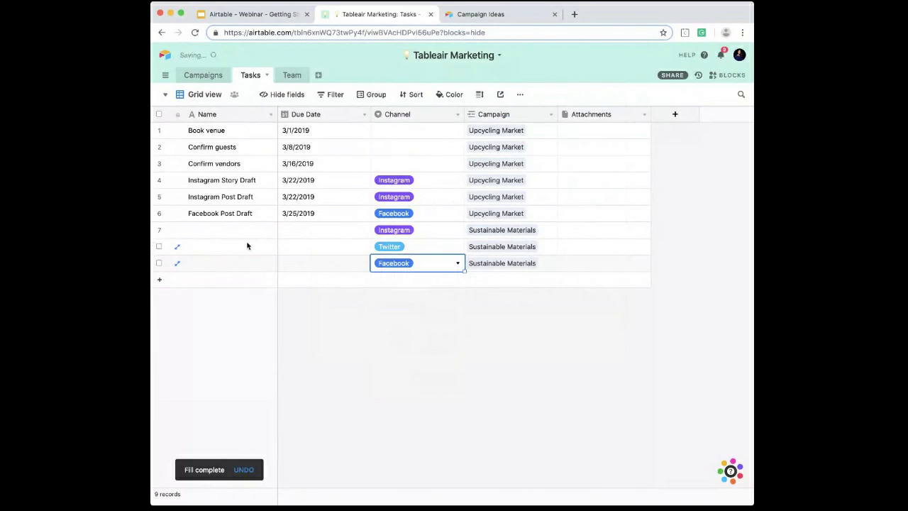
Step: Name the three Sustainable Materials tasks Instagram Post Draft, Twitter Post Draft and Facebook Post Draft to match their channels
left_click_drag(218, 197, 228, 251)
key("ctrl+c")
key("super+v")
left_click(227, 250)
key("super+c")
left_click(225, 262)
key("super+v")
left_click(220, 253)
key("BackSpace")
type("Twti")
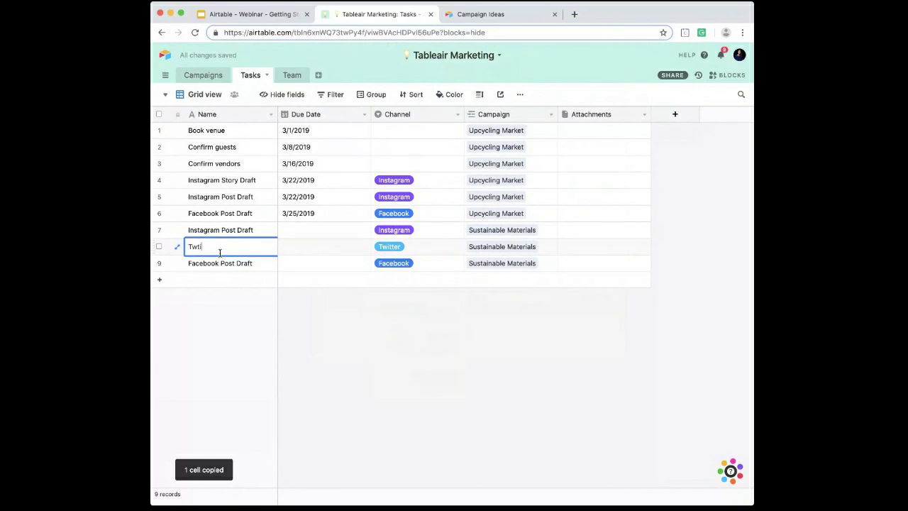
type("ter Post Draft")
left_click(298, 298)
Step: Set the due date of all three Sustainable Materials tasks to 3/15/2019
double_click(300, 224)
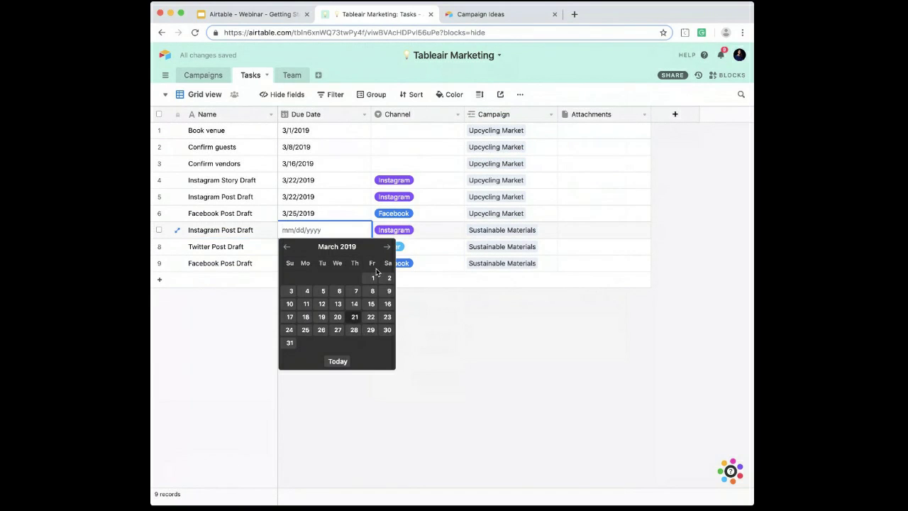
left_click(371, 303)
left_click(337, 236)
left_click(394, 231)
left_click(355, 237)
left_click_drag(370, 238, 373, 268)
Step: Group the Tasks records by Campaign again
left_click(377, 96)
left_click(391, 142)
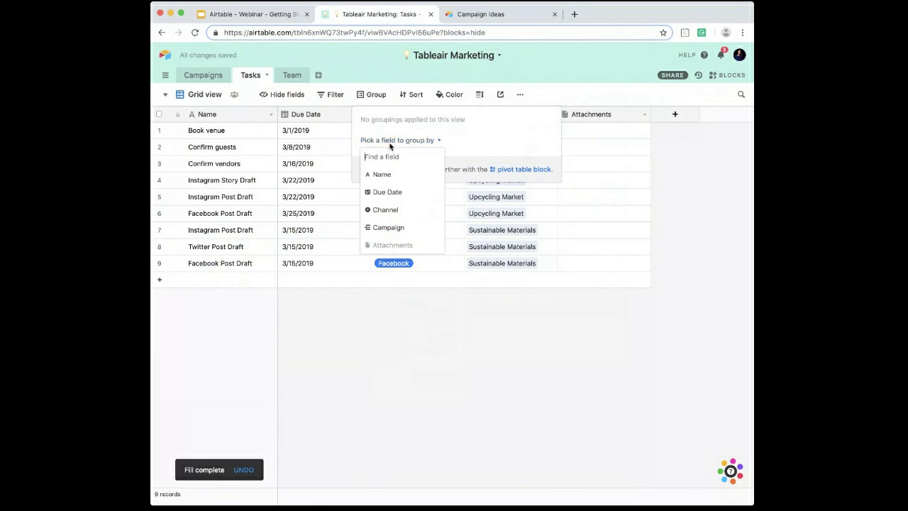
left_click(391, 229)
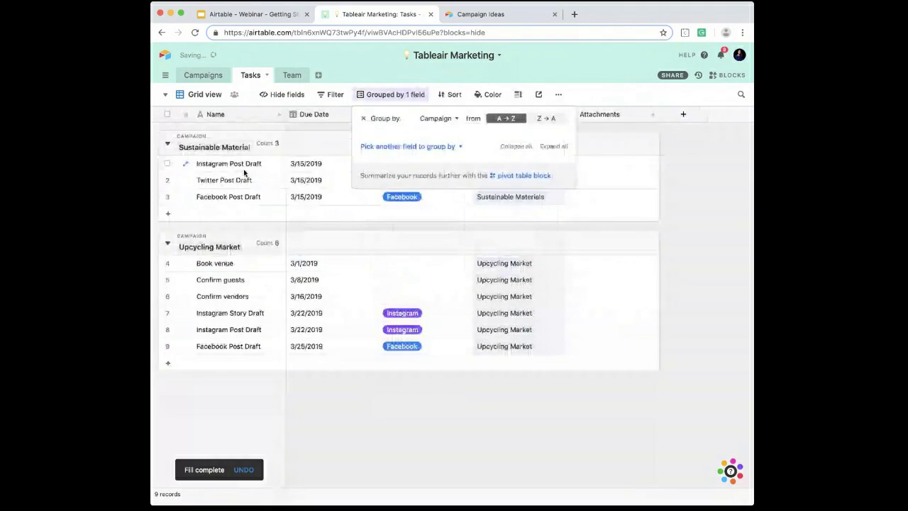
left_click(676, 247)
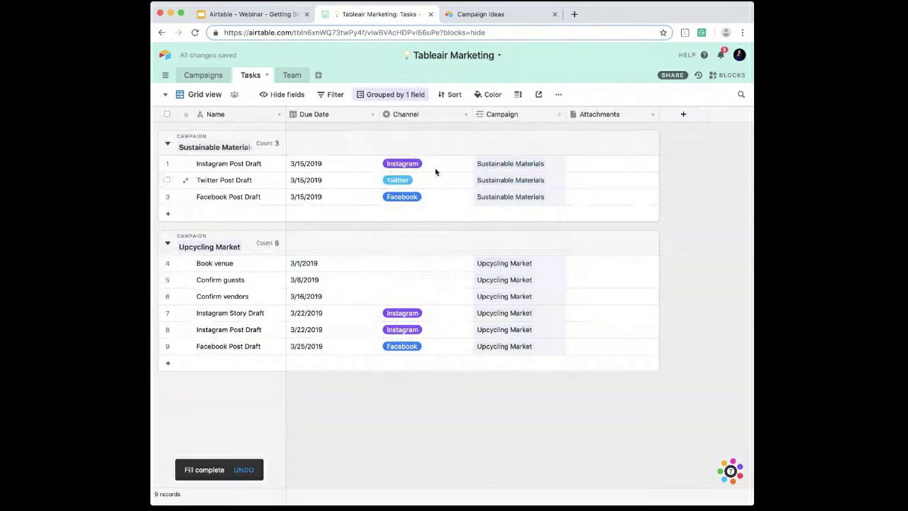
Step: Insert a checkbox field named Complete between the Campaign and Attachments fields of the Tasks table
right_click(588, 116)
left_click(599, 201)
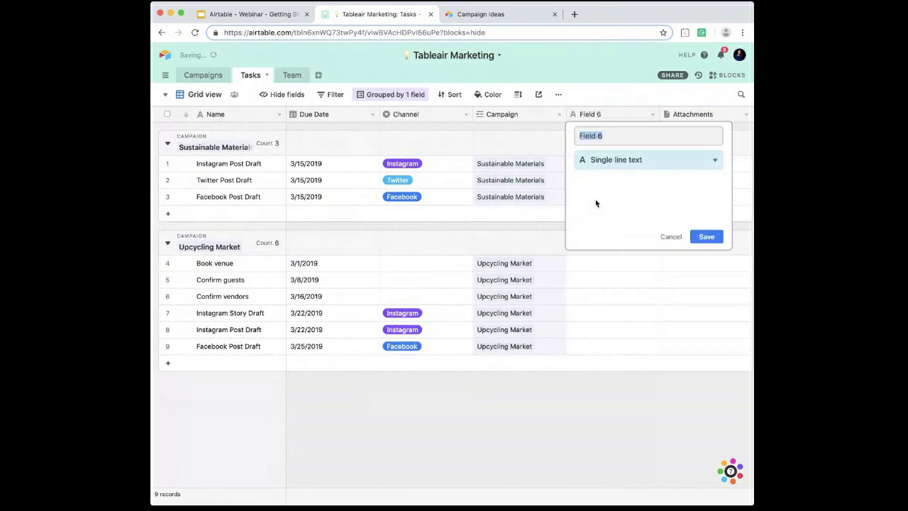
left_click(596, 161)
type("check")
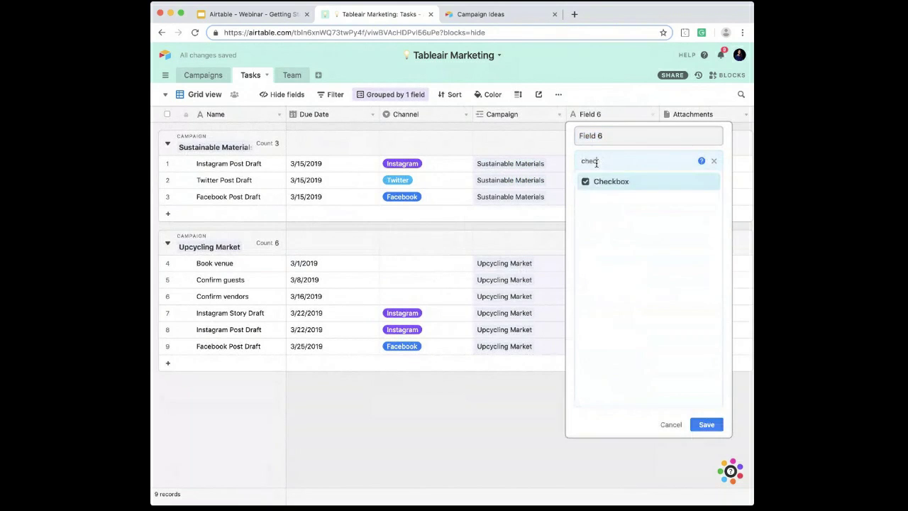
key("Return")
left_click(608, 135)
type("Complete")
left_click(706, 234)
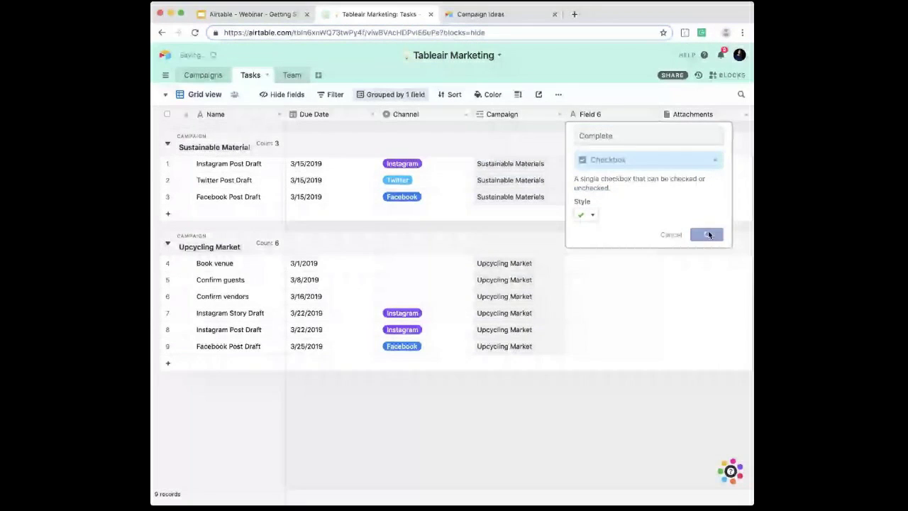
Step: Mark the Instagram and Twitter drafts of Sustainable Materials and the first four Upcycling Market tasks, through Instagram Story Draft, as complete
left_click(617, 166)
left_click(618, 181)
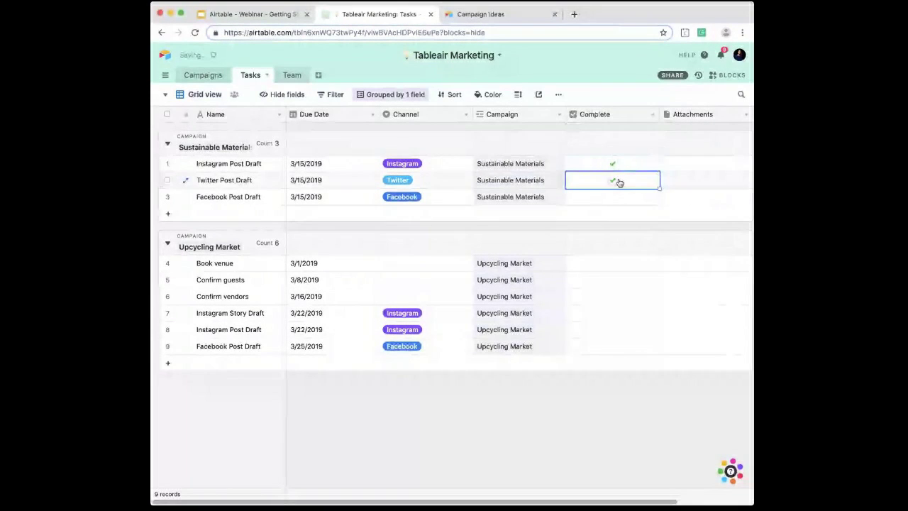
left_click(613, 263)
left_click(613, 284)
left_click(614, 312)
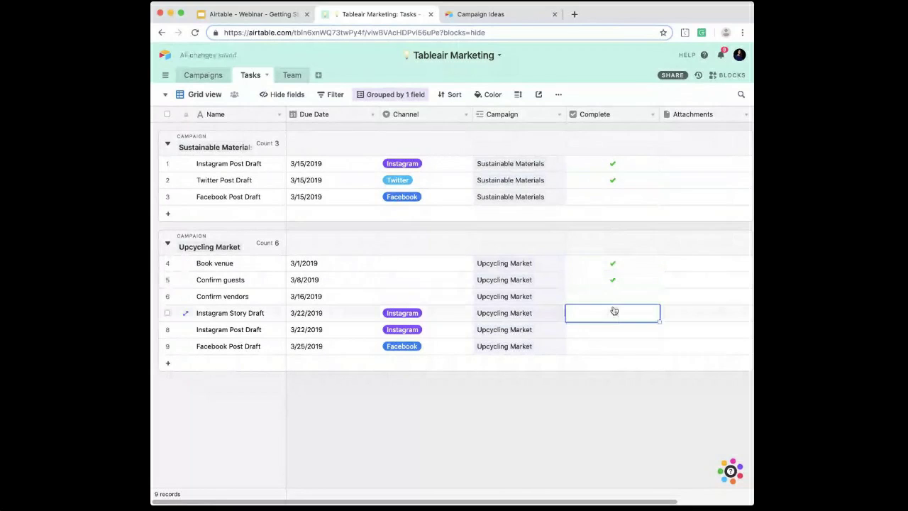
left_click(613, 297)
left_click(606, 432)
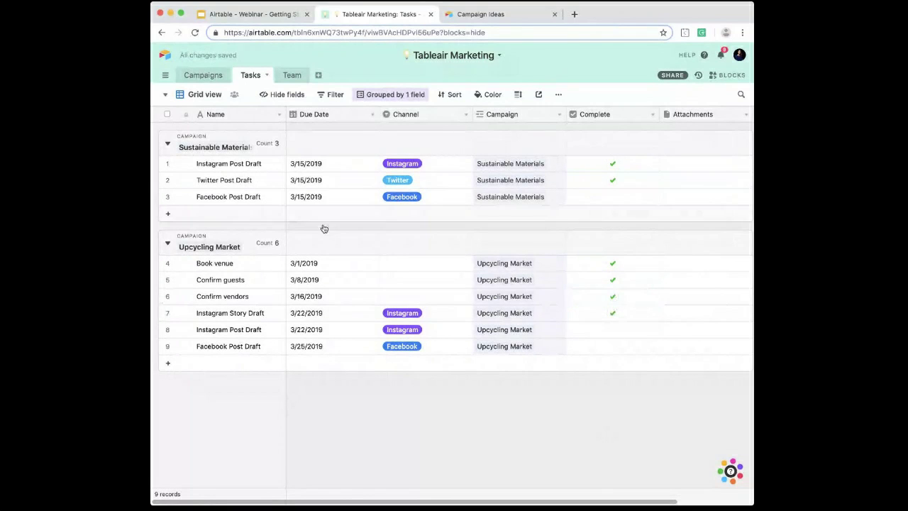
Step: Review the Campaigns, Tasks and Team tables of the base in turn
left_click(200, 81)
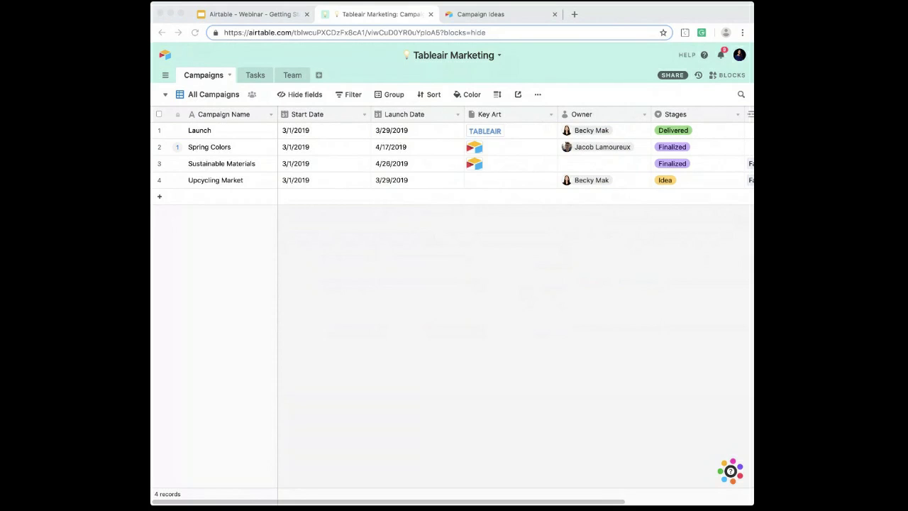
left_click(572, 271)
left_click(250, 76)
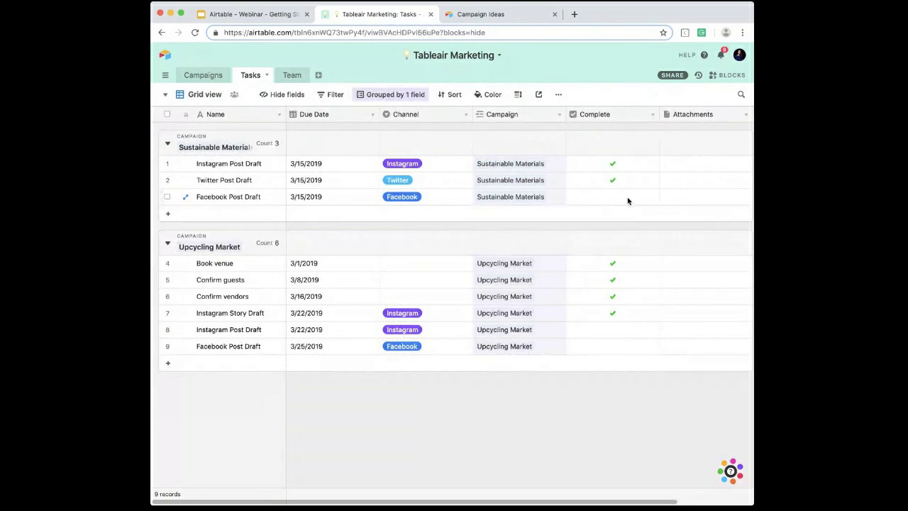
left_click(292, 76)
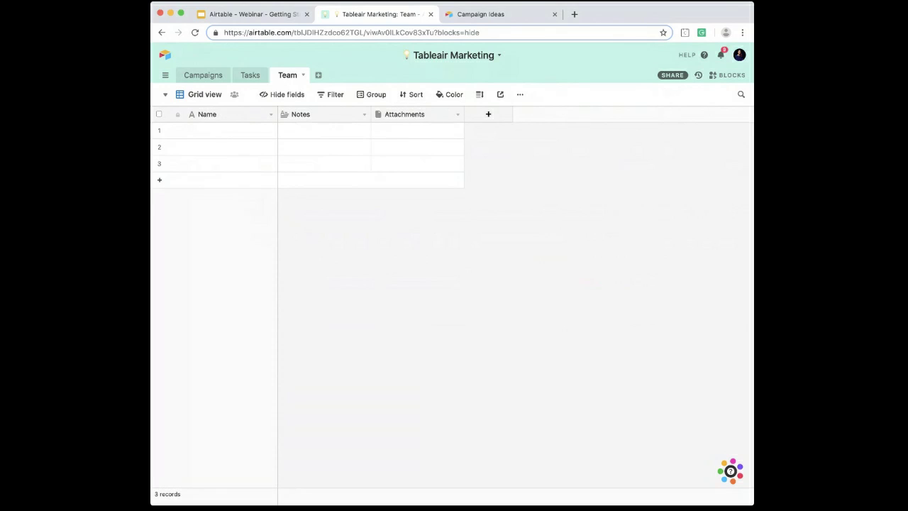
Step: Open the other Tableair Marketing base, the one with the pencil icon, from the workspace and hide its blocks
left_click(165, 56)
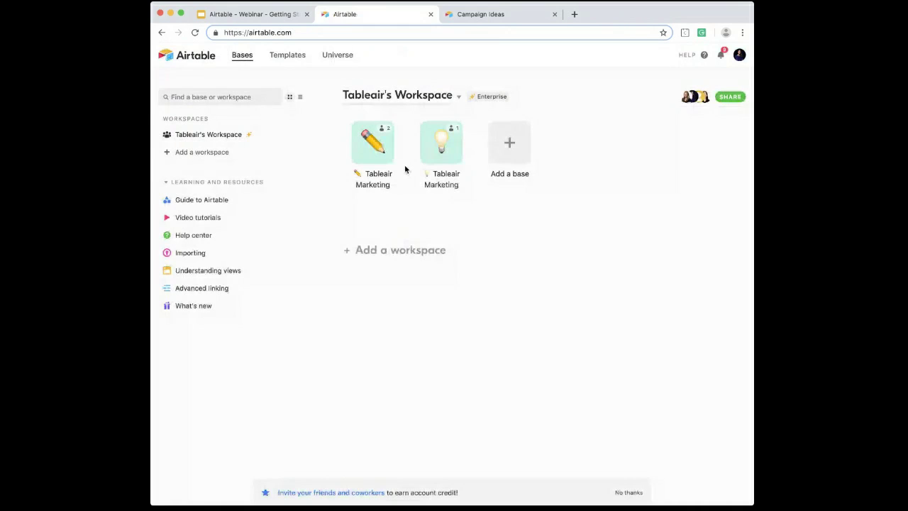
left_click(374, 145)
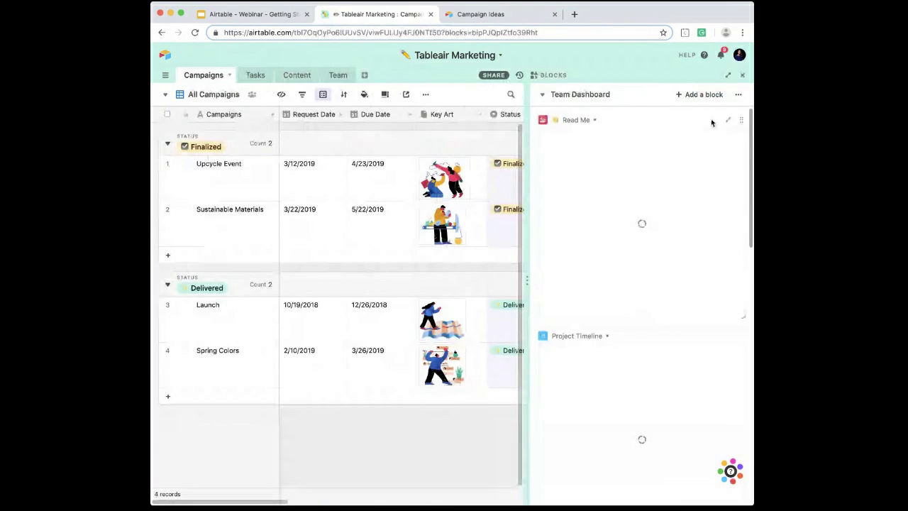
left_click(742, 74)
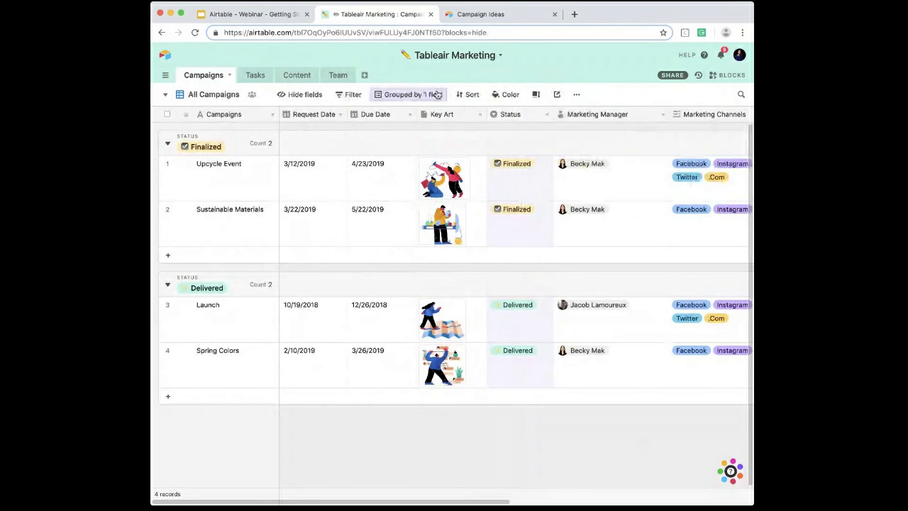
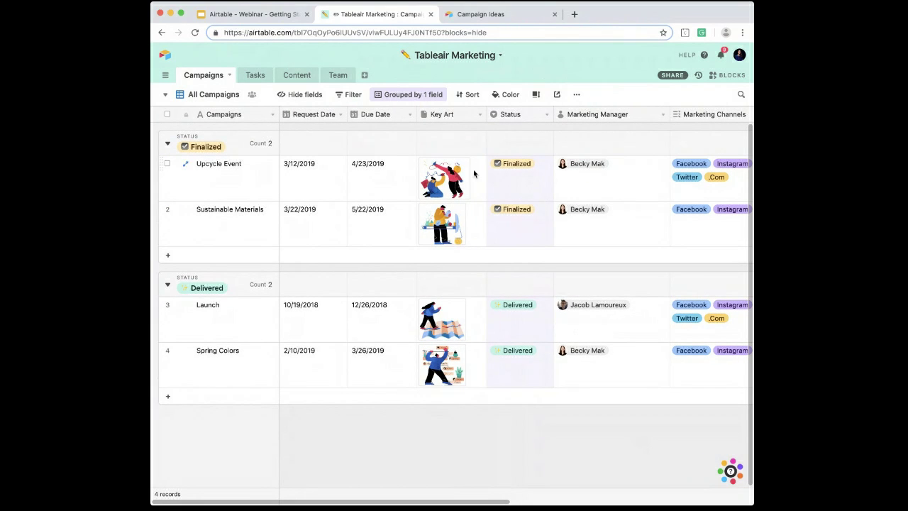
Step: Examine the configuration of the Status field and the linked Tasks field in the Campaigns table
left_click(527, 167)
double_click(517, 115)
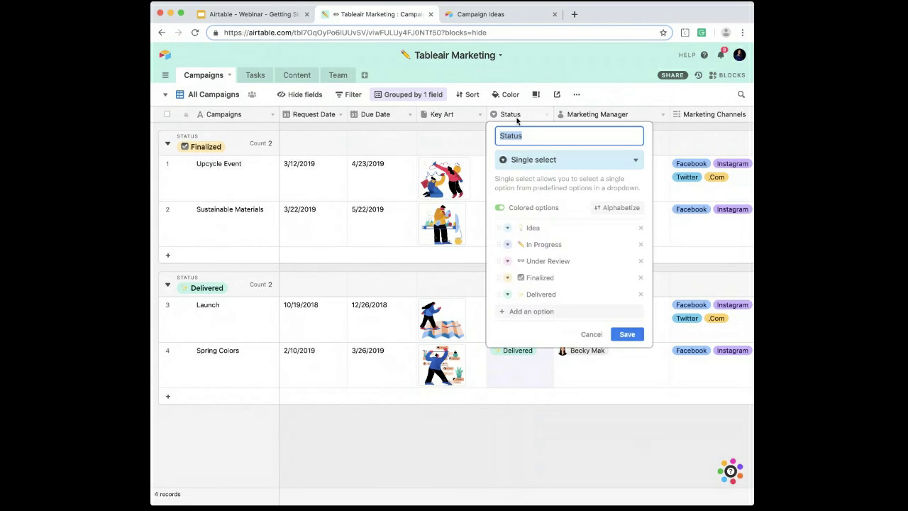
left_click(591, 334)
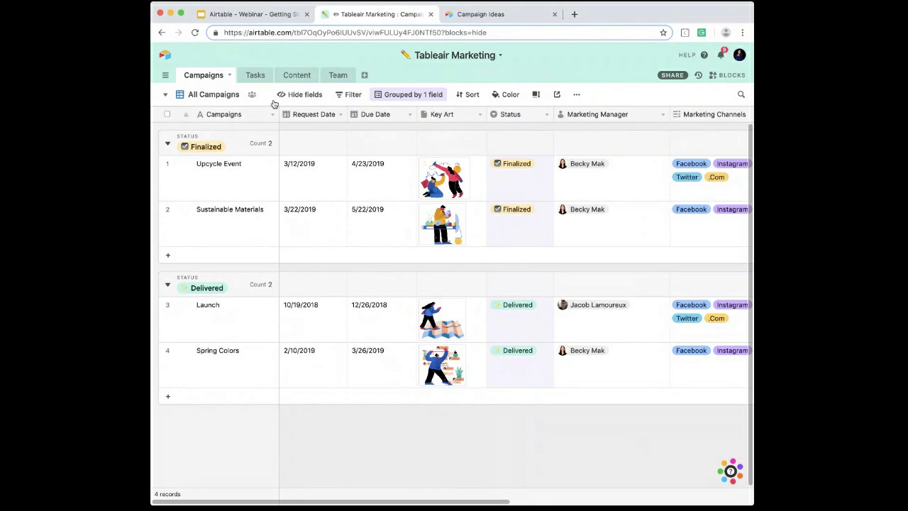
scroll(379, 202, "right", 10)
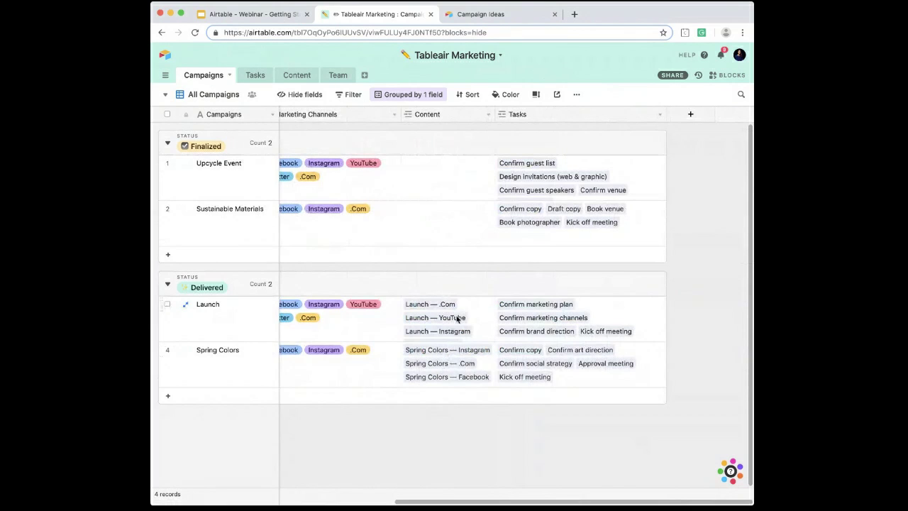
double_click(537, 116)
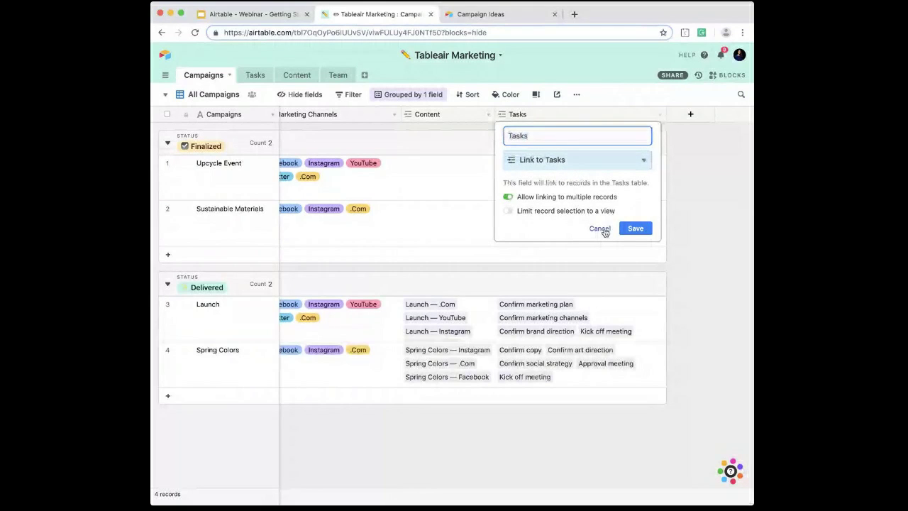
left_click(603, 229)
scroll(319, 142, "left", 5)
Step: Review the Tasks table, including the setup of its Task Assignee link field, and view the linked Team table
left_click(256, 77)
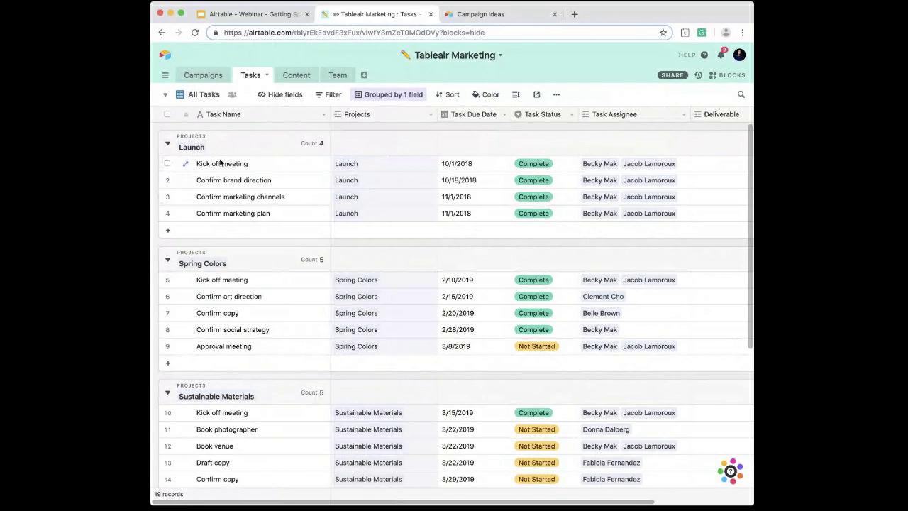
scroll(304, 193, "right", 1)
scroll(305, 193, "left", 1)
scroll(304, 193, "down", 1)
scroll(304, 193, "down", 2)
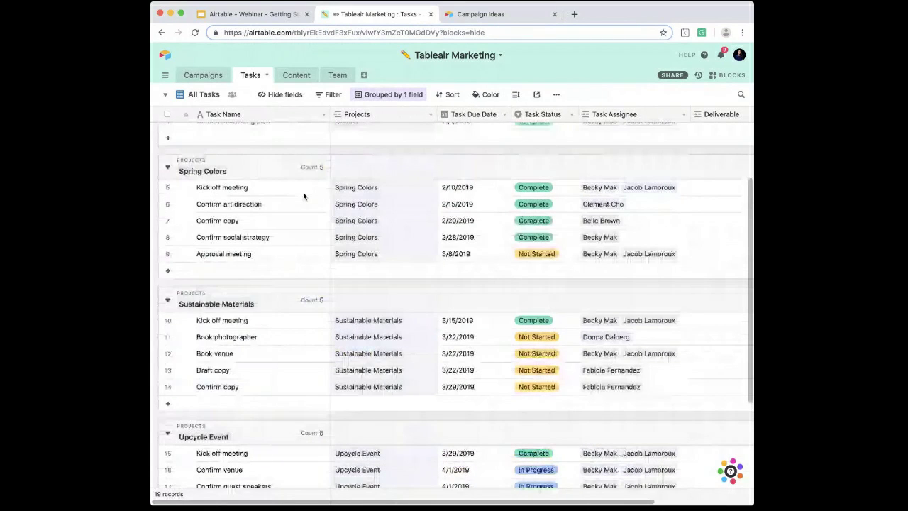
scroll(304, 193, "up", 2)
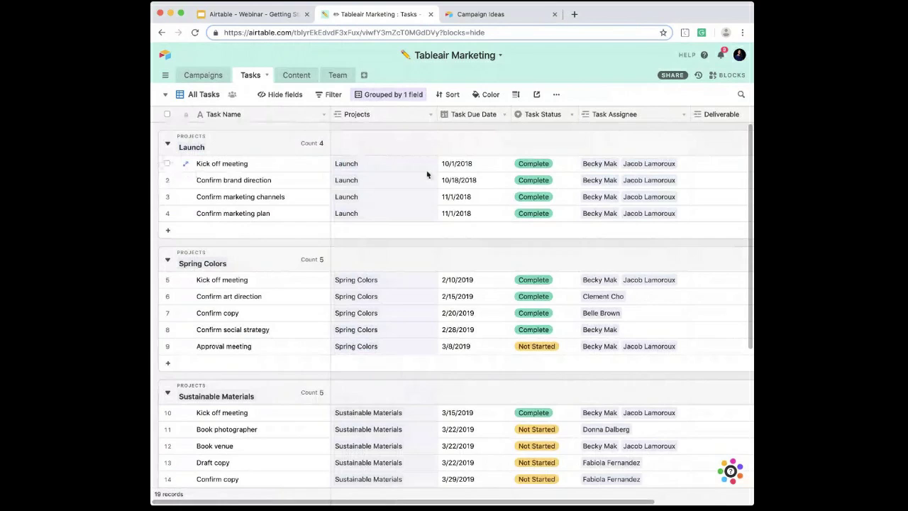
double_click(629, 118)
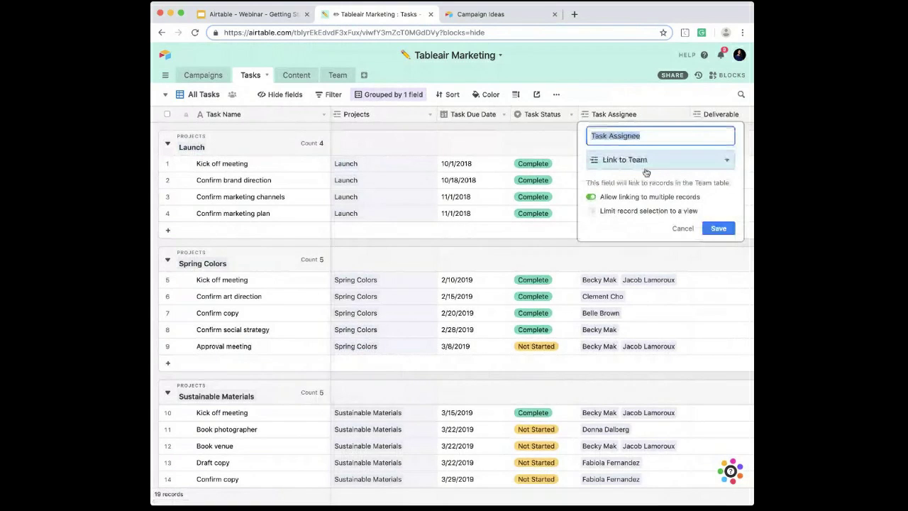
key("Escape")
left_click(341, 76)
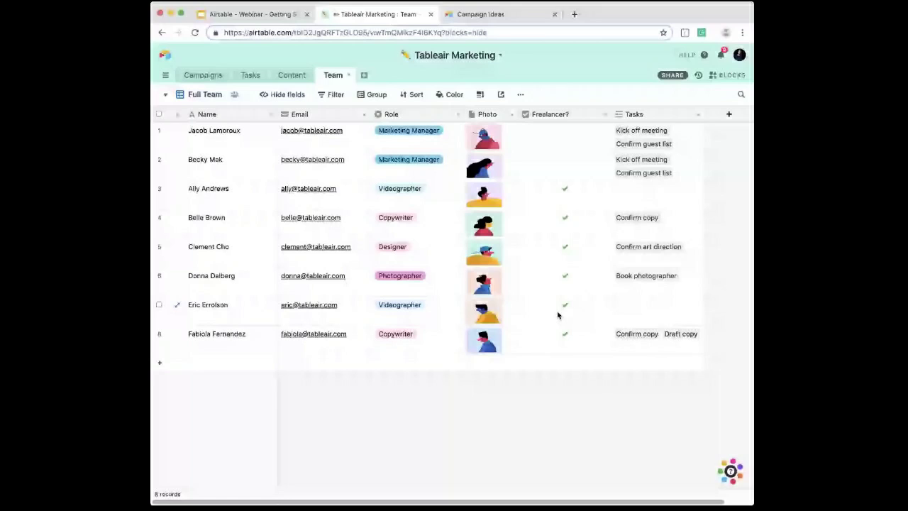
Step: Open the Remaining Tasks view of the Tasks table and examine its filter condition
left_click(248, 74)
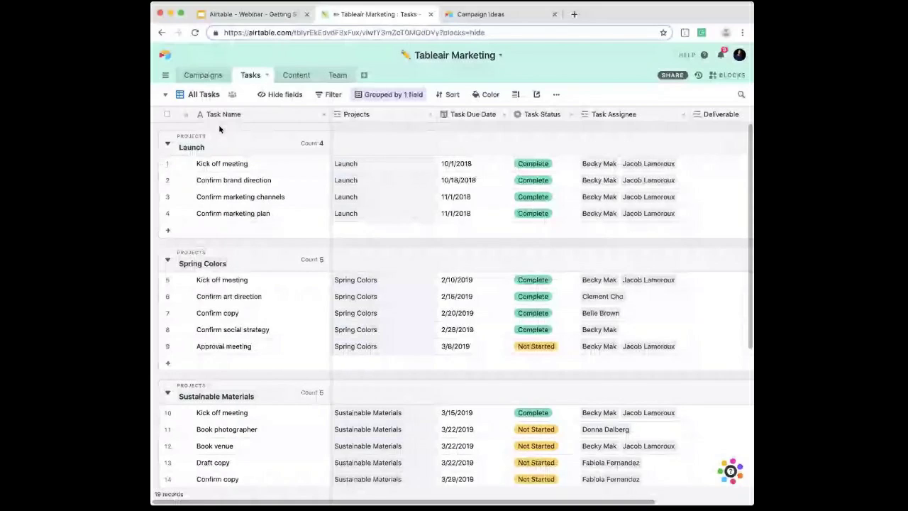
left_click(206, 94)
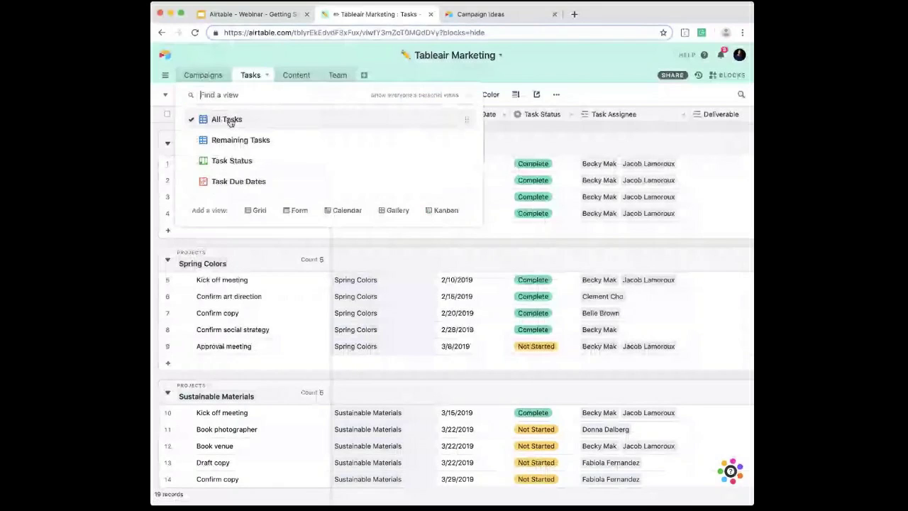
left_click(238, 139)
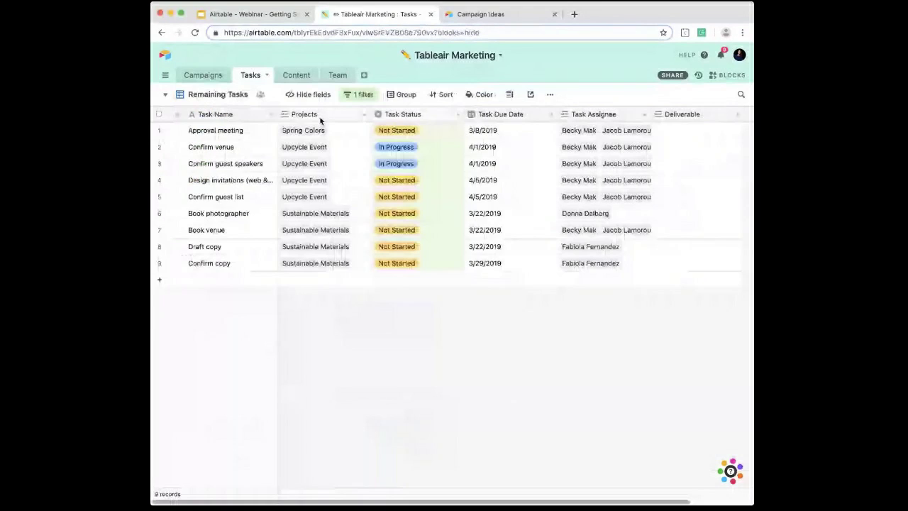
left_click(358, 96)
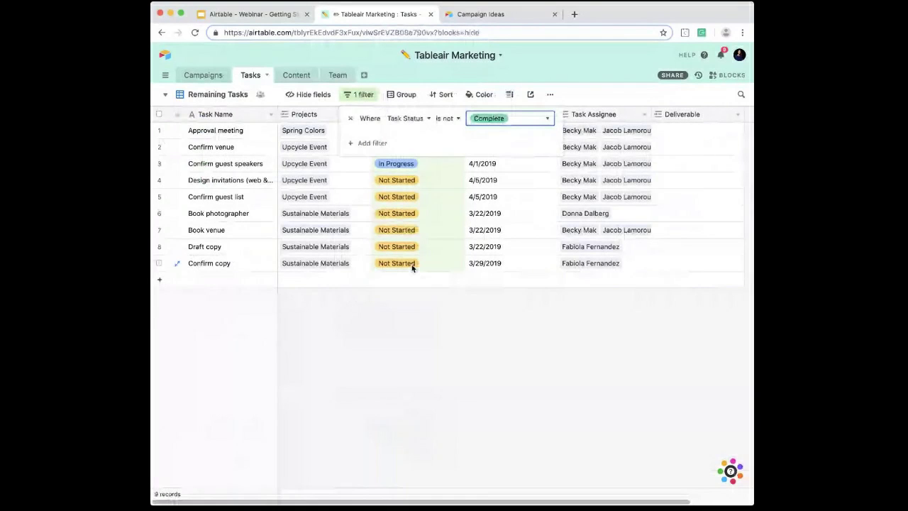
left_click(417, 395)
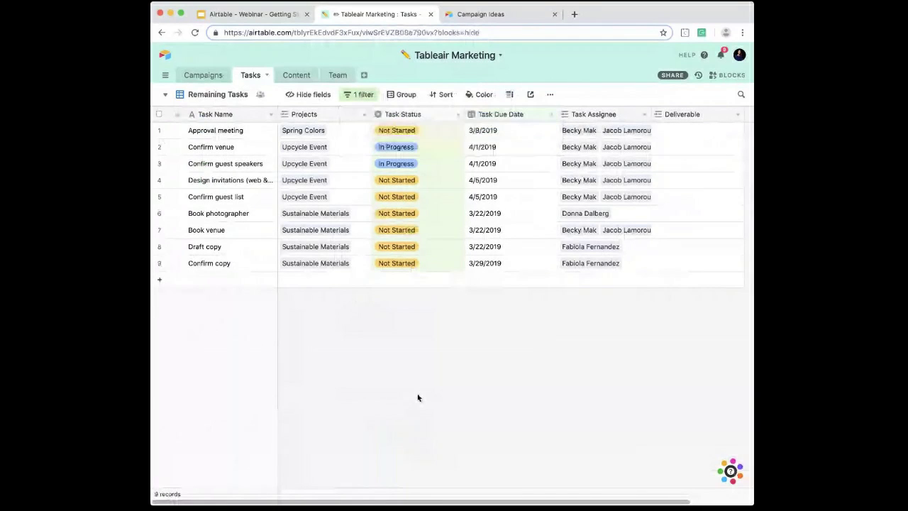
Step: Group the records of the Remaining Tasks view by the Projects field, sorted A → Z
left_click(405, 94)
left_click(421, 199)
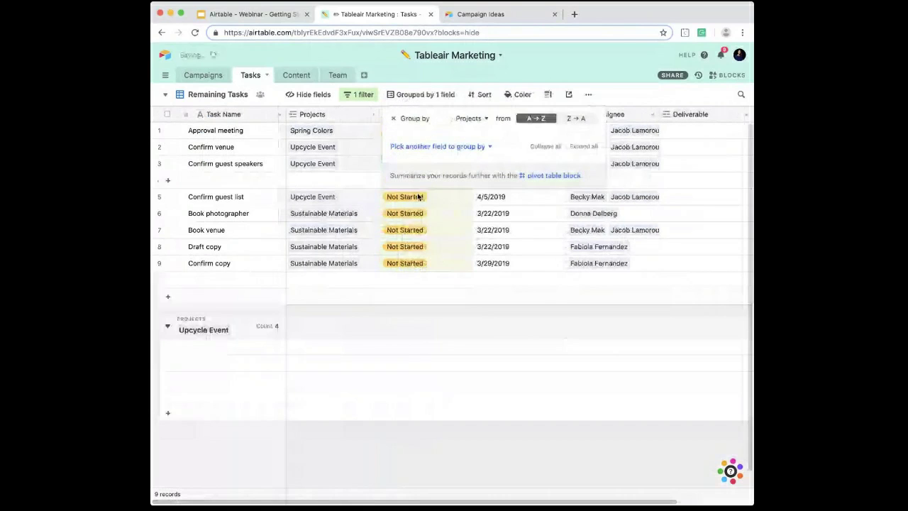
left_click(390, 438)
Step: Collapse the Spring Colors and Sustainable Materials groups and expand both again
left_click(168, 143)
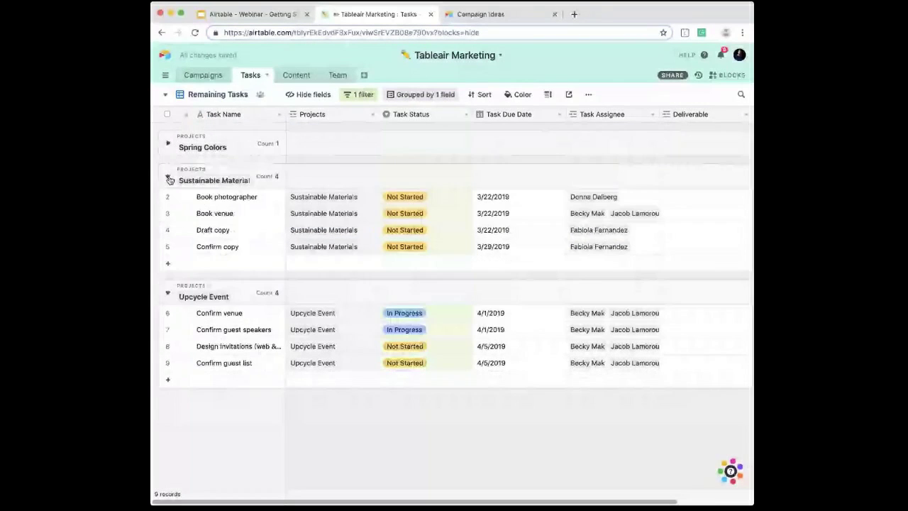
left_click(169, 179)
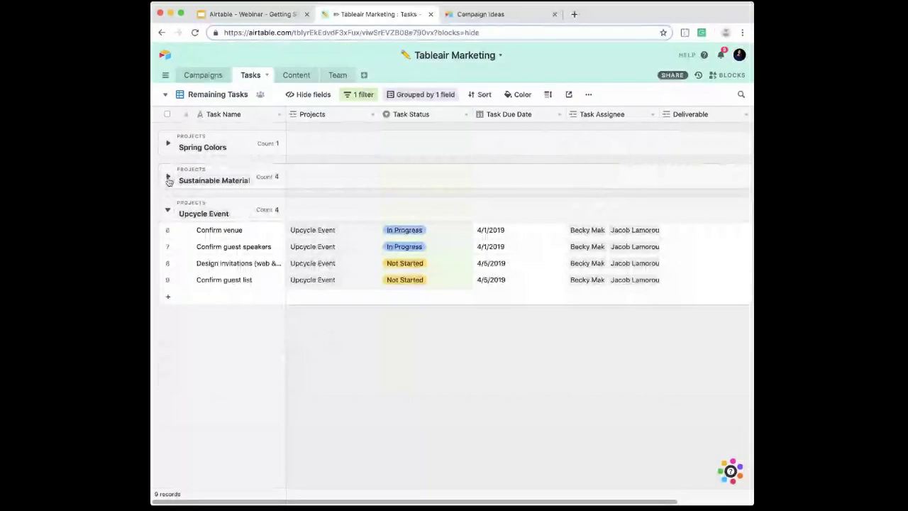
left_click(169, 177)
left_click(359, 95)
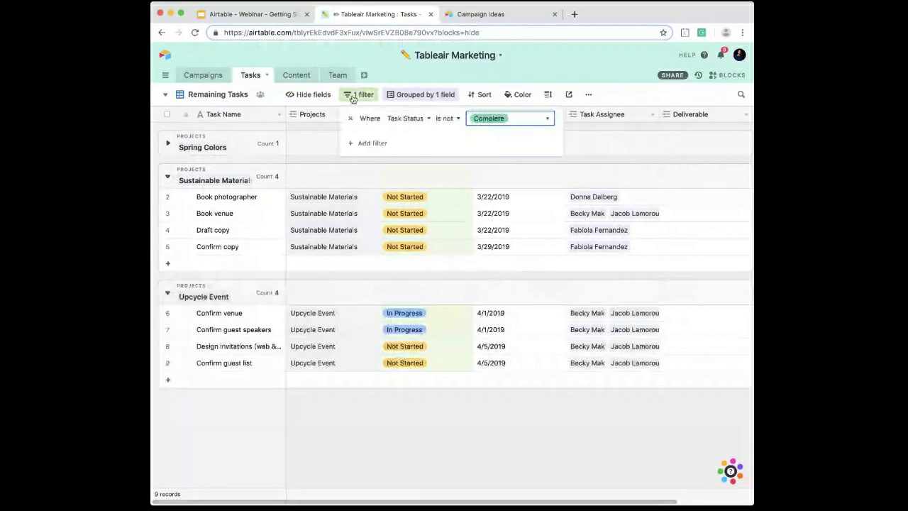
left_click(204, 133)
left_click(168, 144)
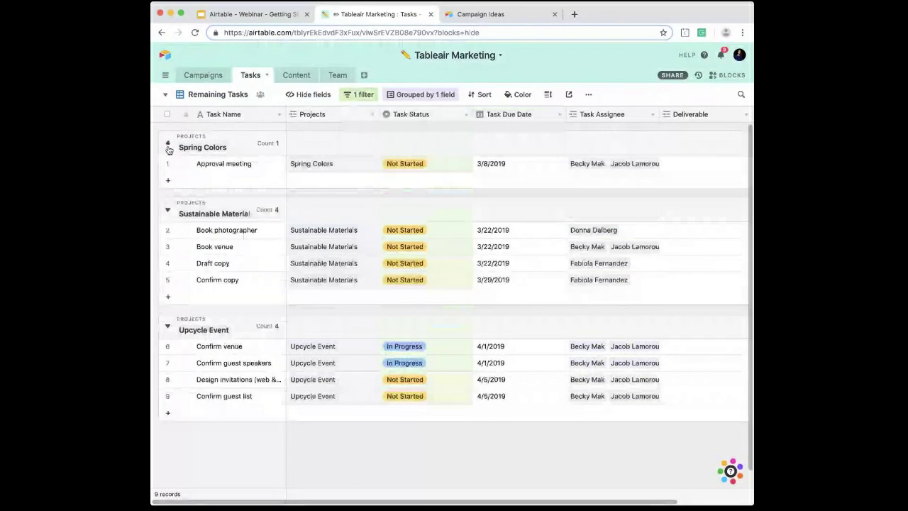
Step: Add a second filter condition to the view so that Projects contains "Sustainable Materials"
left_click(358, 95)
left_click(369, 141)
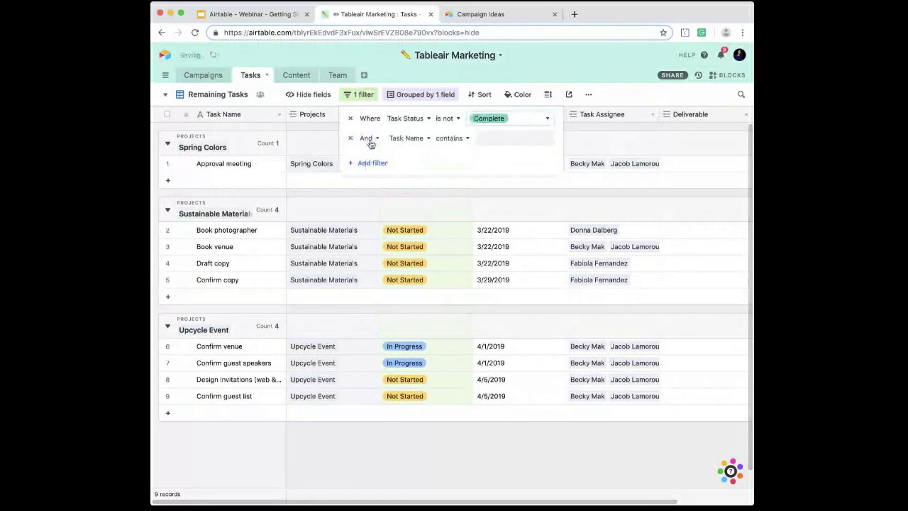
left_click(424, 137)
left_click(417, 190)
left_click(486, 139)
type("Sustainable Materials")
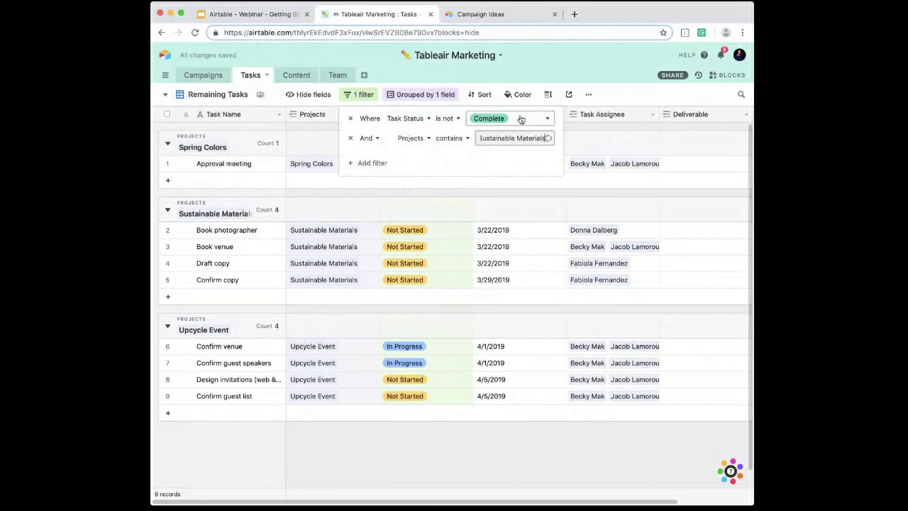
left_click(598, 78)
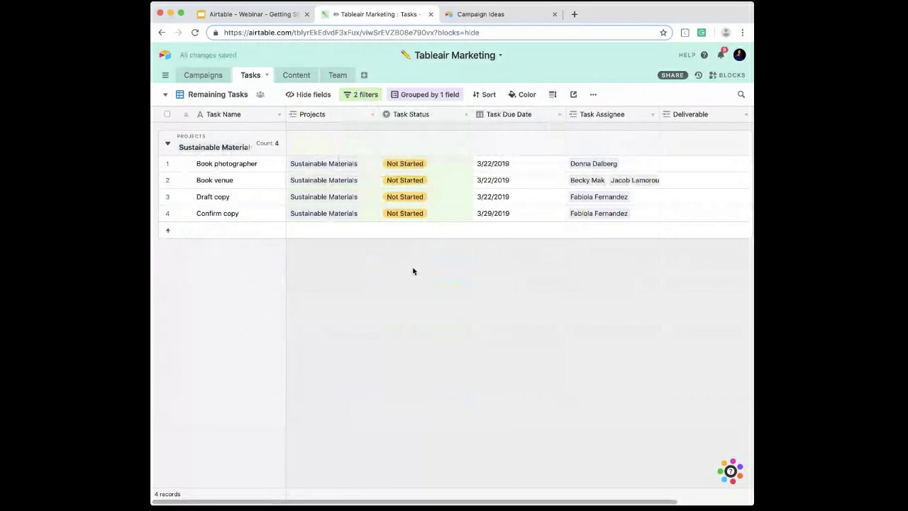
Step: Rename the filtered view as "Remaining Tasks - Sustainable Materials"
double_click(224, 94)
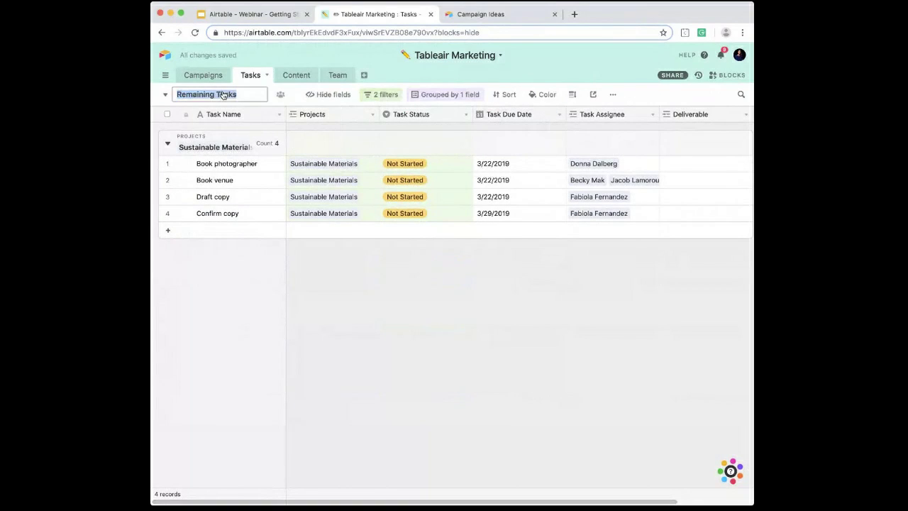
type("- Sustainable Mate")
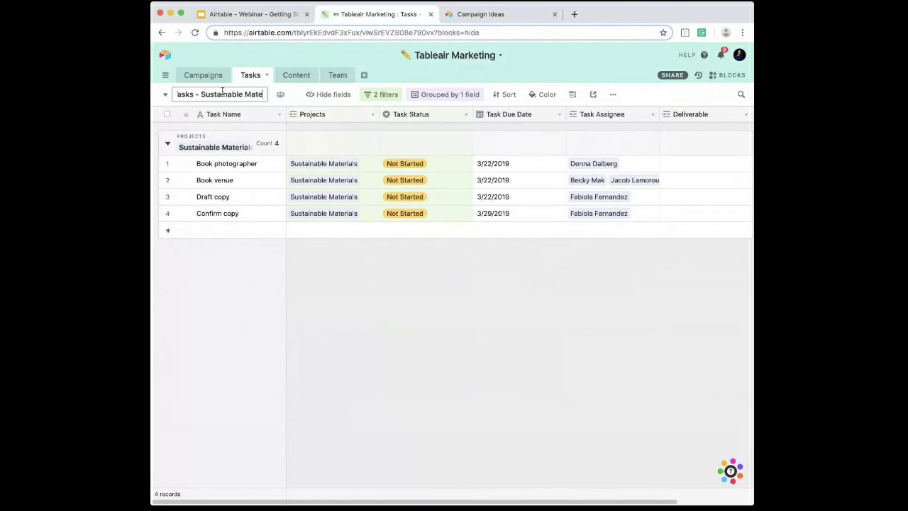
type("rials")
key("Return")
Step: In the Task Status kanban view, move the Approval meeting and Design invitations cards from Not Started to In Progress
left_click(227, 94)
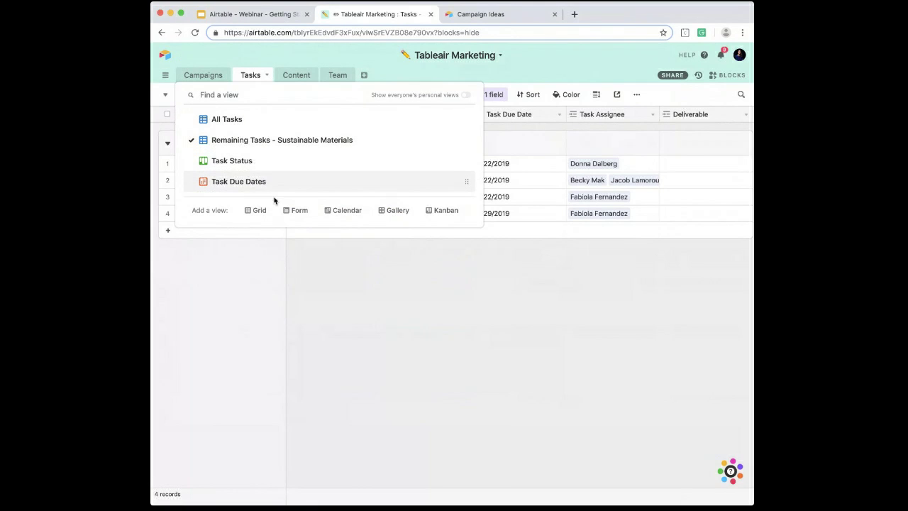
left_click(229, 161)
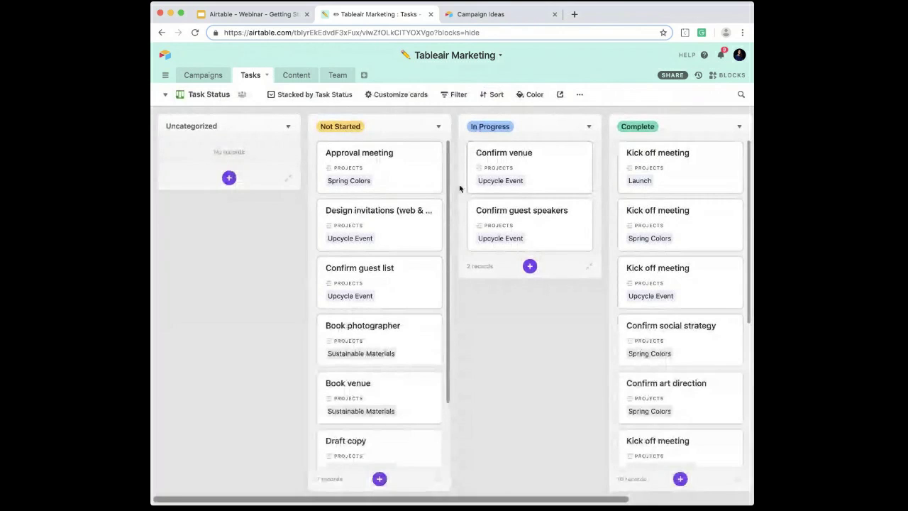
scroll(459, 184, "right", 3)
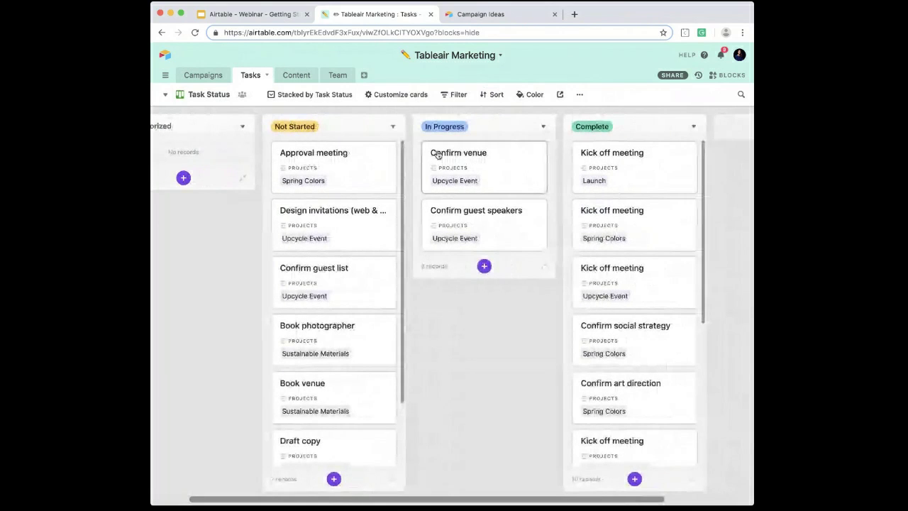
left_click_drag(354, 186, 465, 165)
left_click_drag(351, 163, 474, 165)
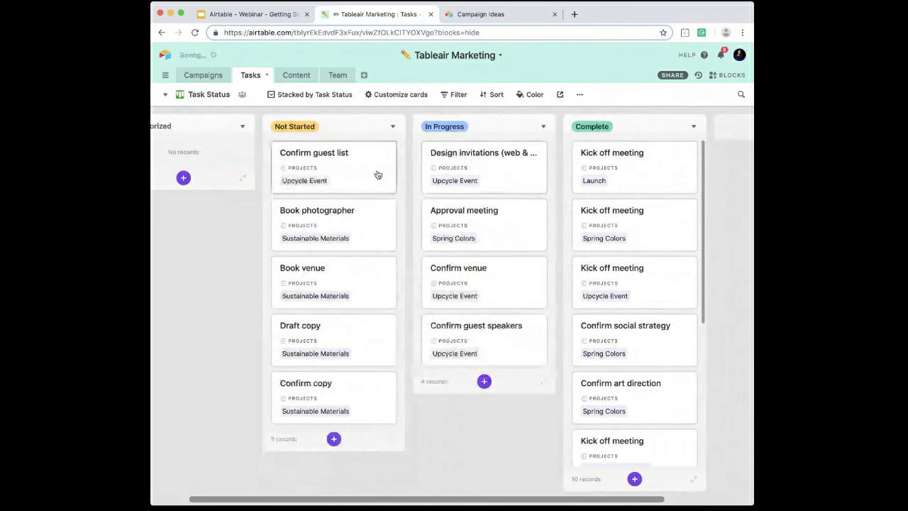
scroll(598, 180, "right", 2)
scroll(597, 180, "right", 2)
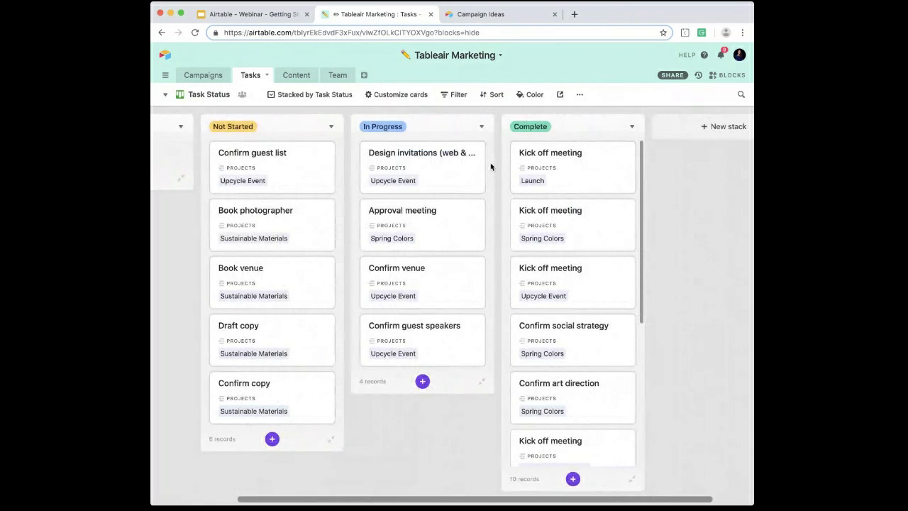
scroll(397, 134, "left", 1)
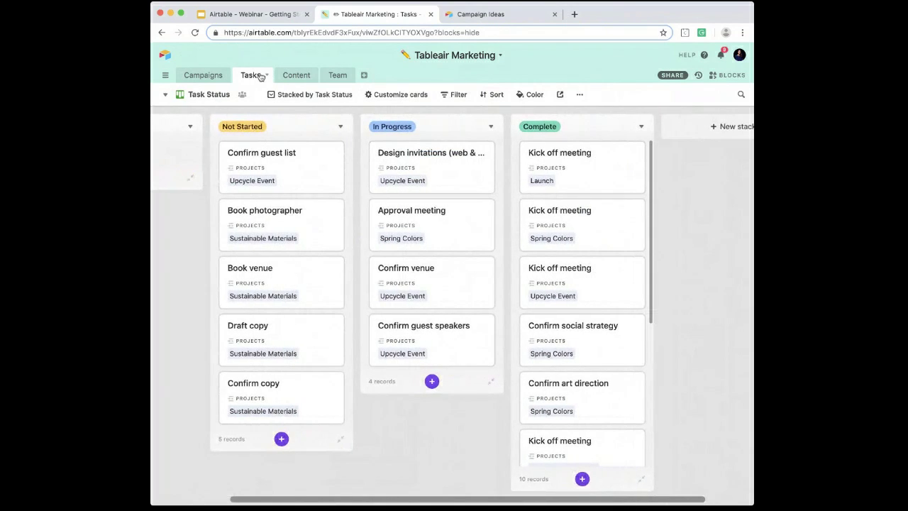
Step: Review the fields of the Content table and expand its Launch — Facebook record
left_click(287, 75)
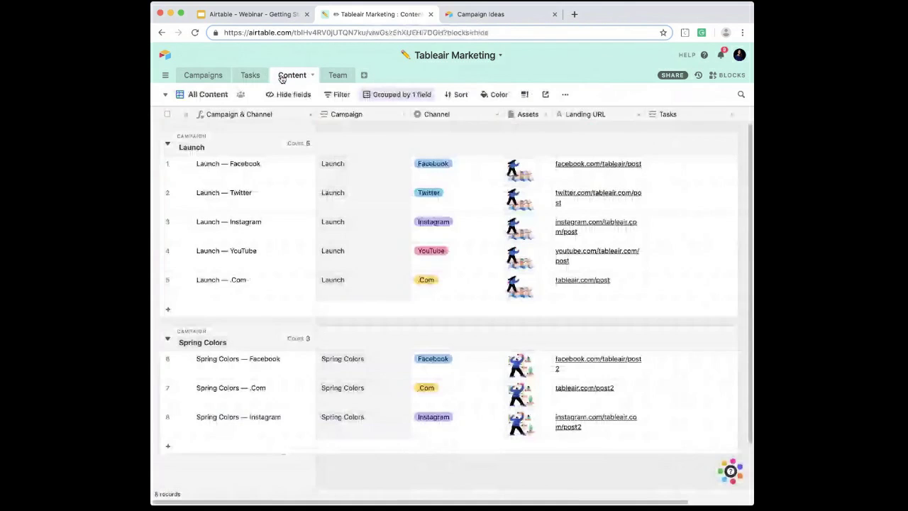
scroll(430, 180, "right", 3)
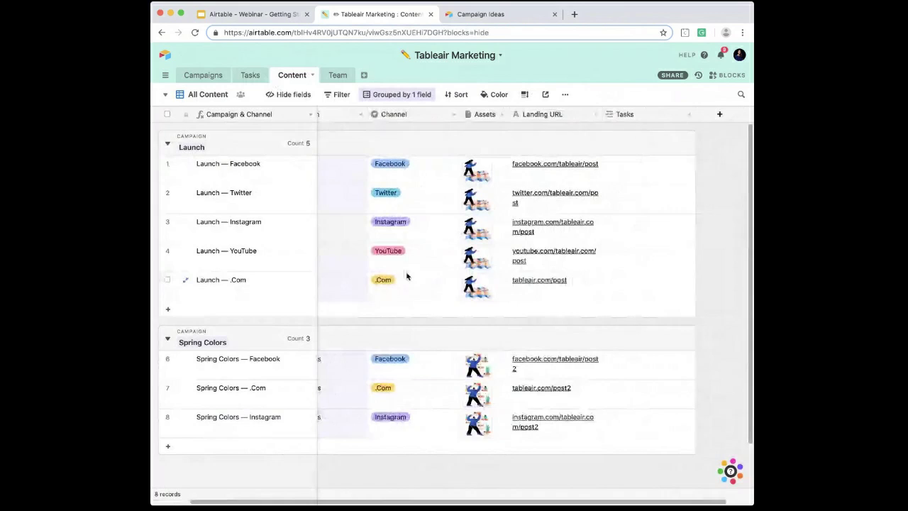
scroll(405, 276, "left", 3)
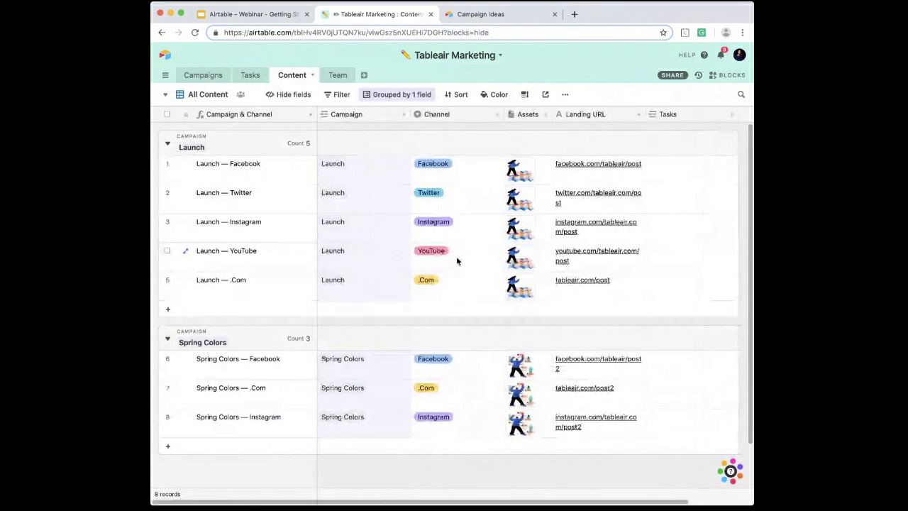
mouse_move(548, 143)
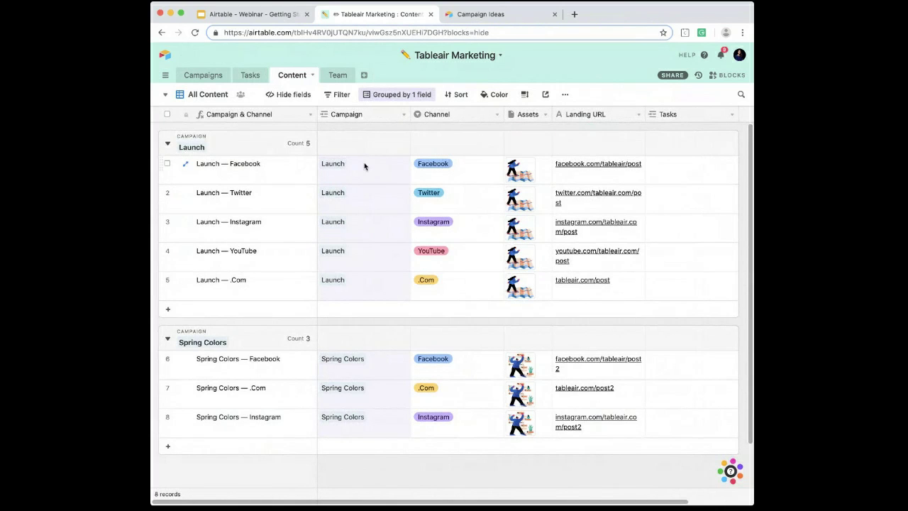
left_click(186, 167)
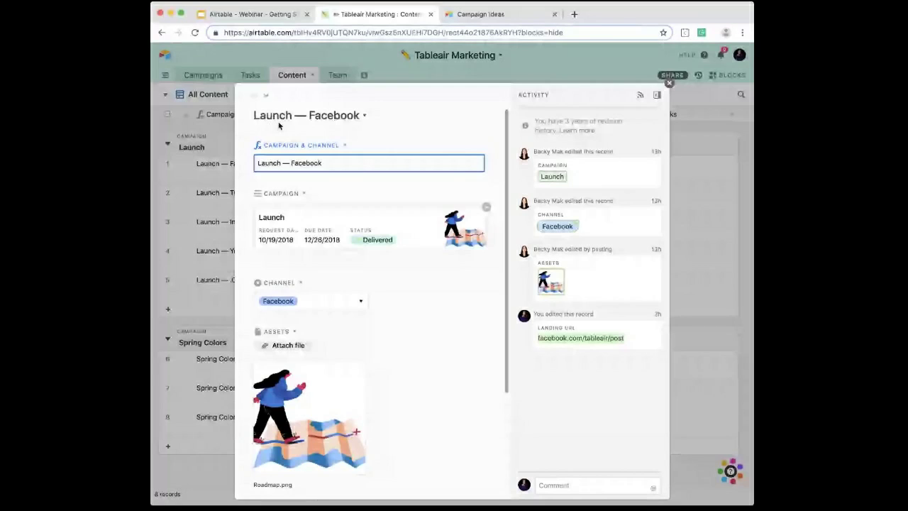
Step: Review the fields of the Launch — Facebook record, including the Channel options, and close the record
scroll(291, 185, "down", 2)
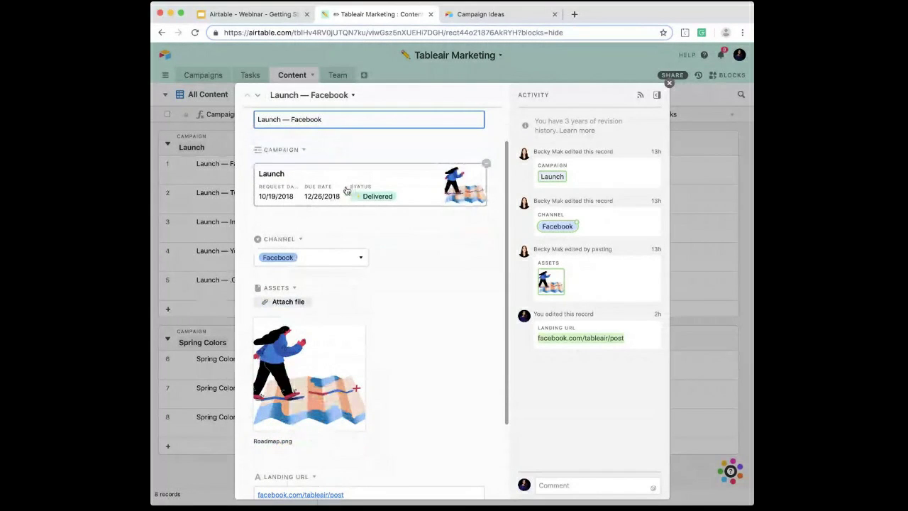
scroll(305, 255, "down", 1)
left_click(306, 241)
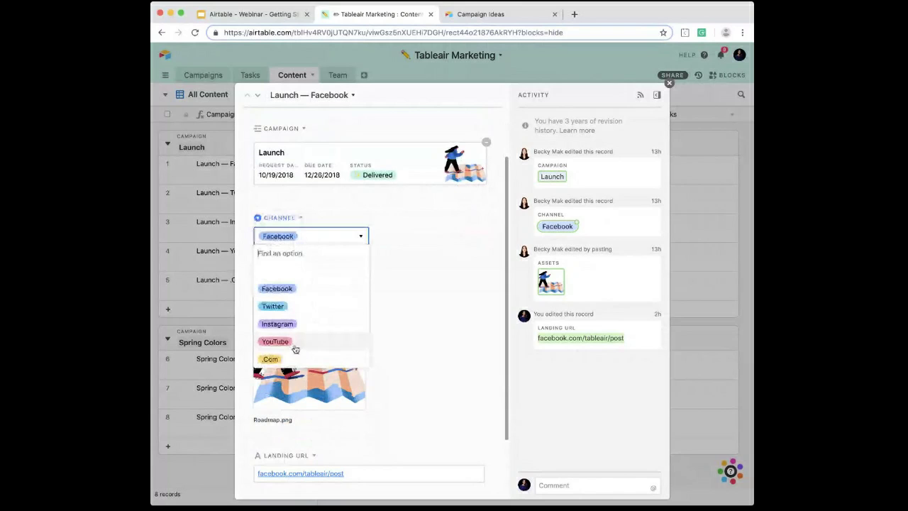
left_click(328, 288)
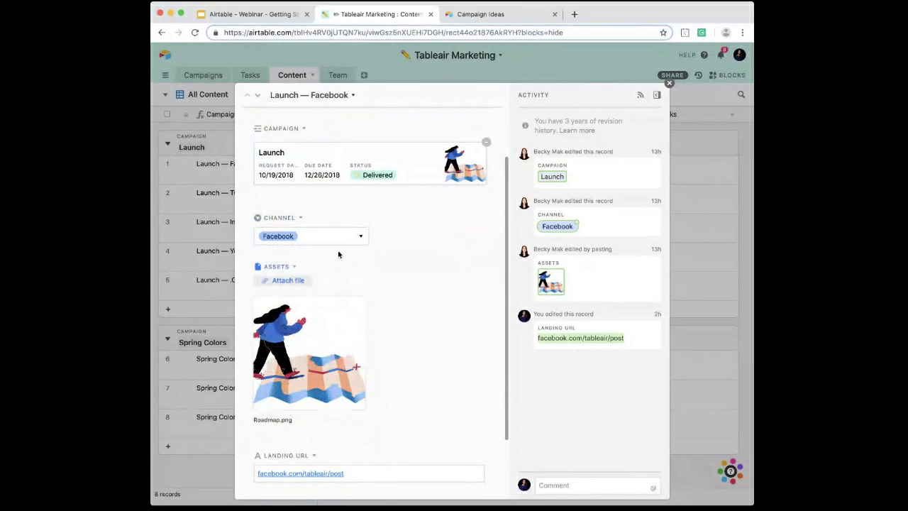
scroll(356, 312, "down", 2)
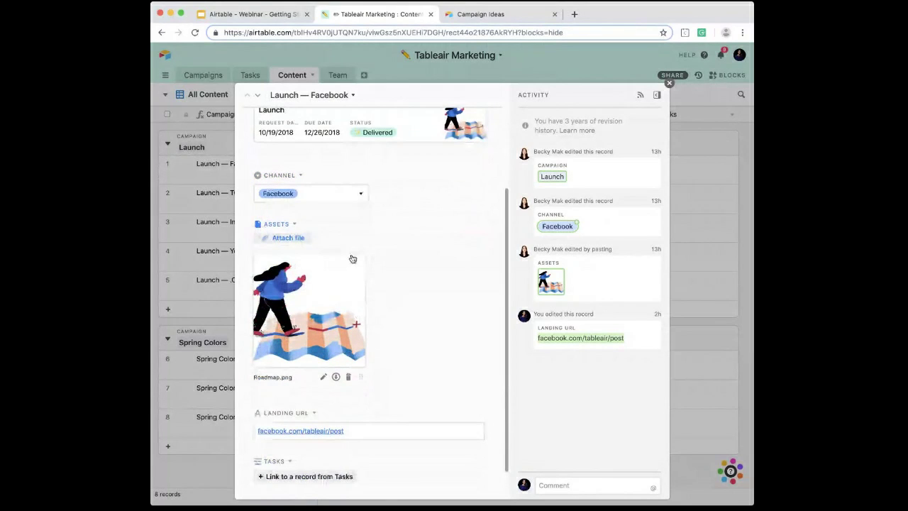
left_click(669, 83)
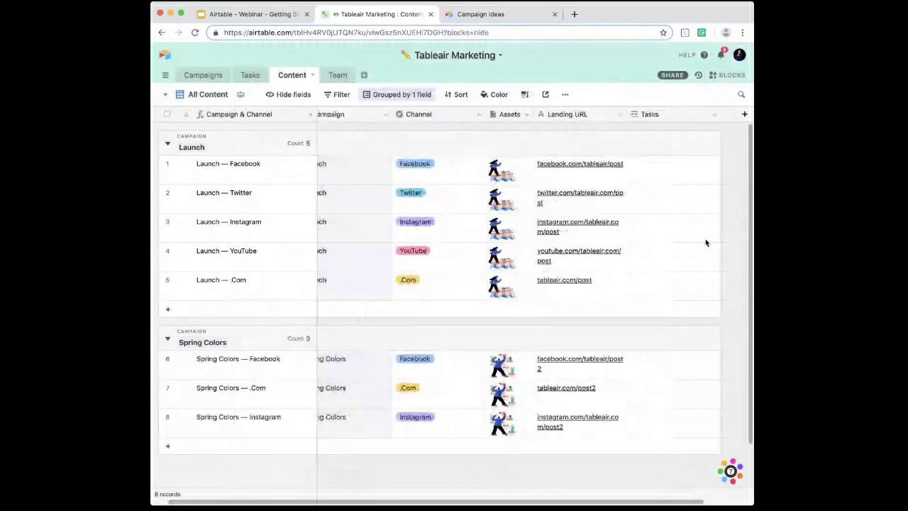
Step: Examine the Email, Role and Photo field configurations in the Team table without changing them
left_click(337, 74)
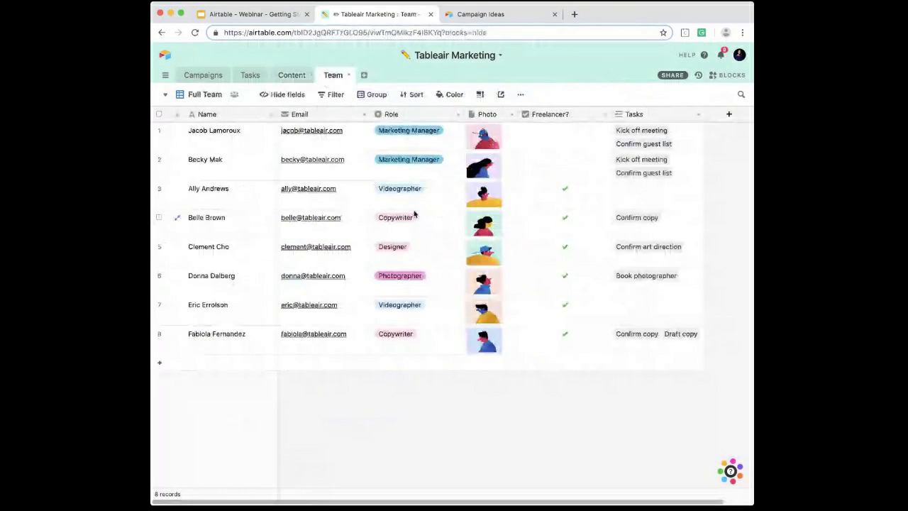
double_click(316, 114)
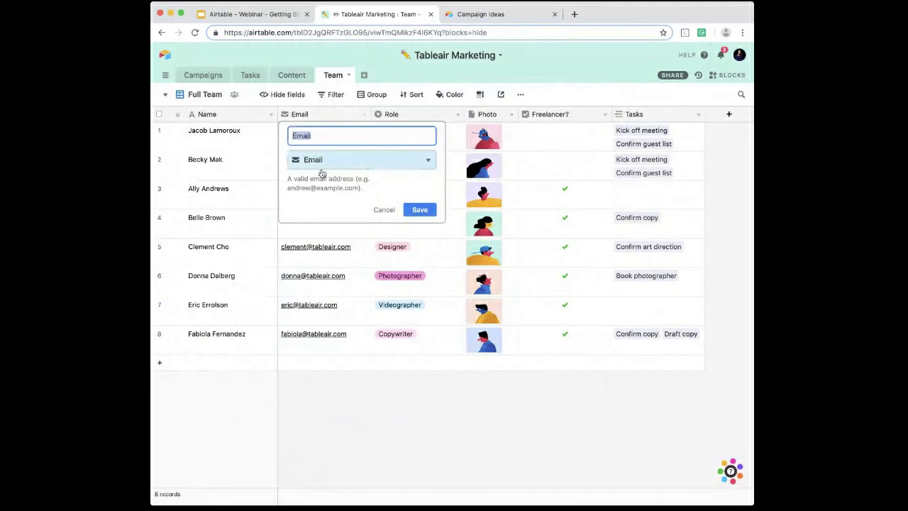
left_click(384, 209)
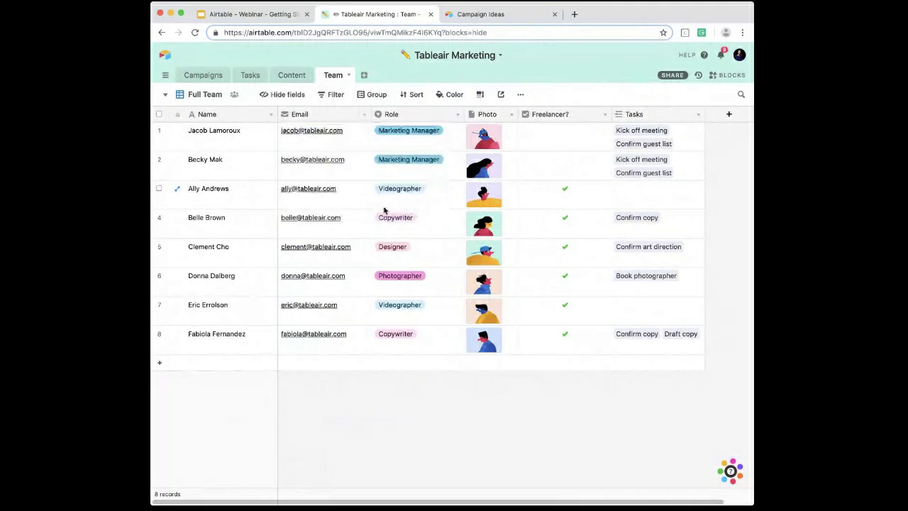
double_click(443, 116)
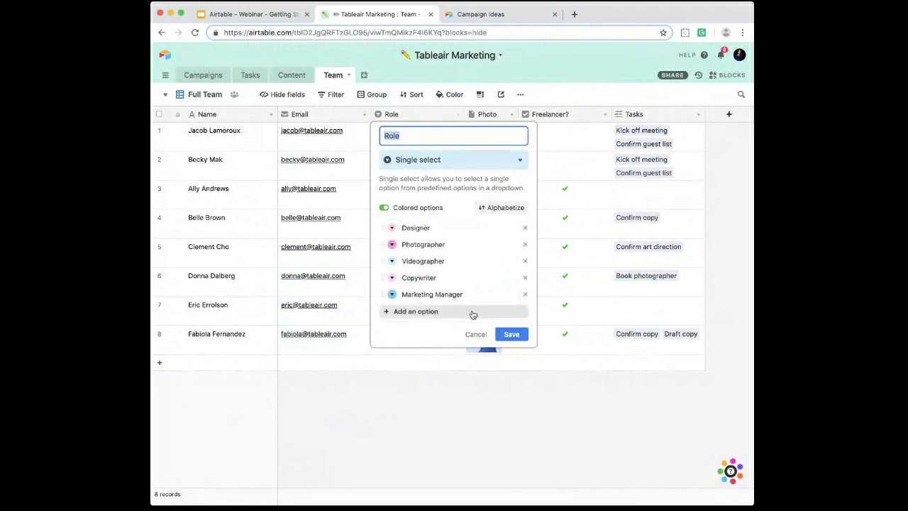
left_click(476, 334)
left_click(490, 120)
double_click(490, 120)
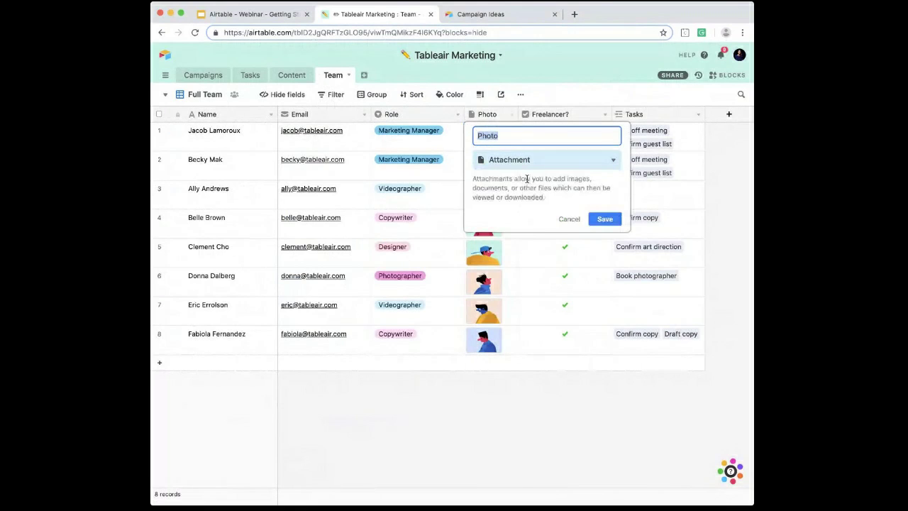
left_click(566, 219)
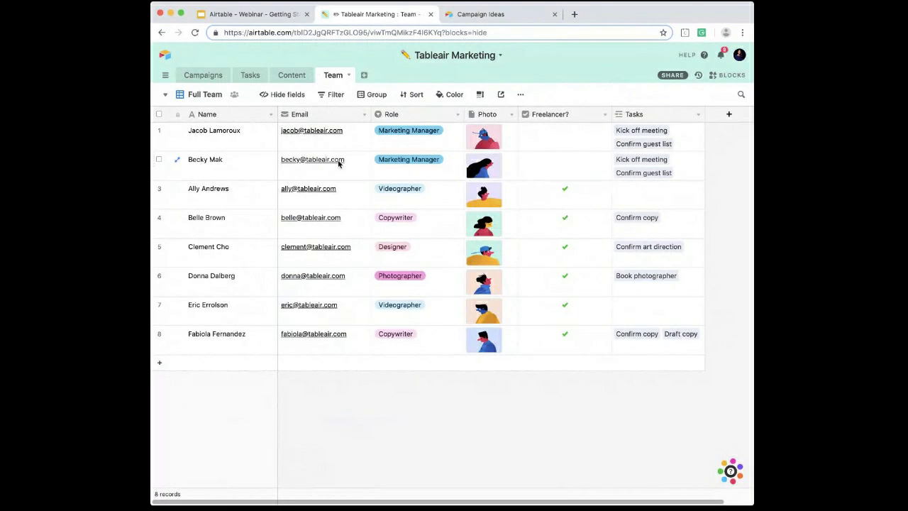
Step: Show the blocks dashboard beside the Campaigns table and browse the catalogue of blocks that can be added
left_click(203, 76)
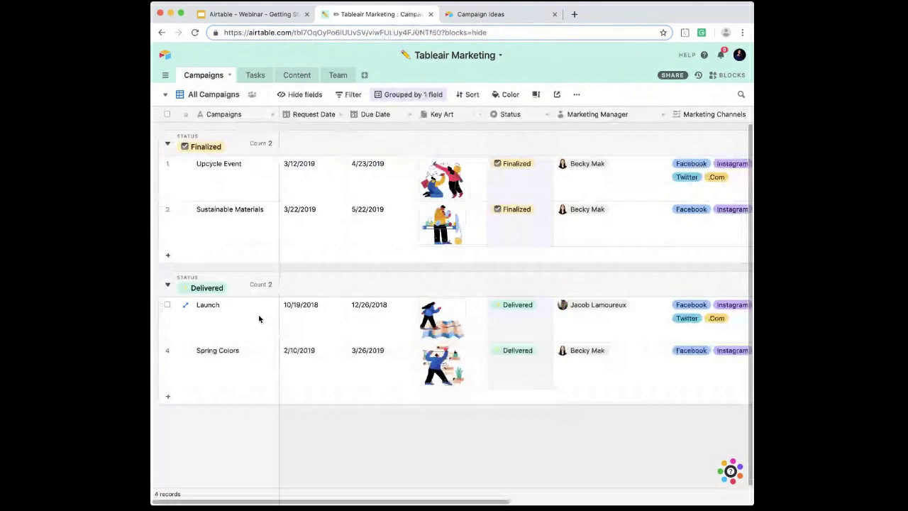
left_click(733, 77)
left_click(699, 95)
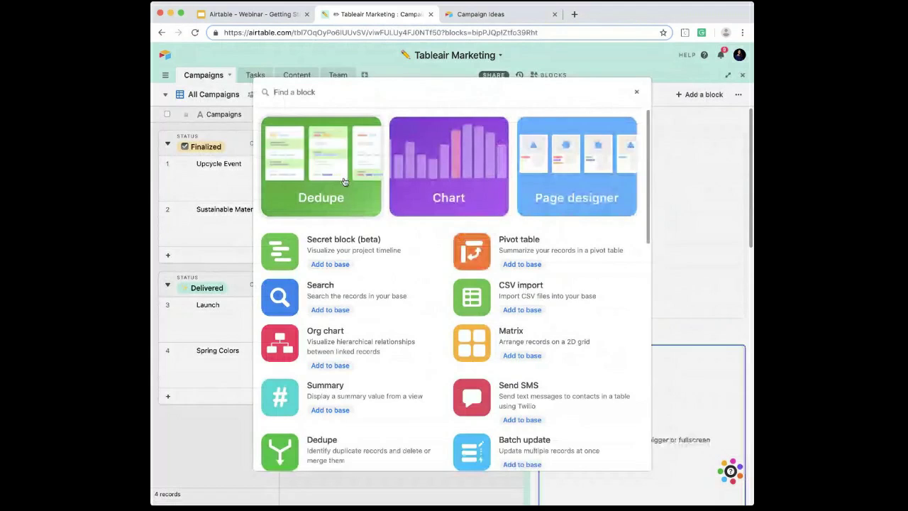
scroll(357, 346, "down", 2)
scroll(357, 346, "down", 3)
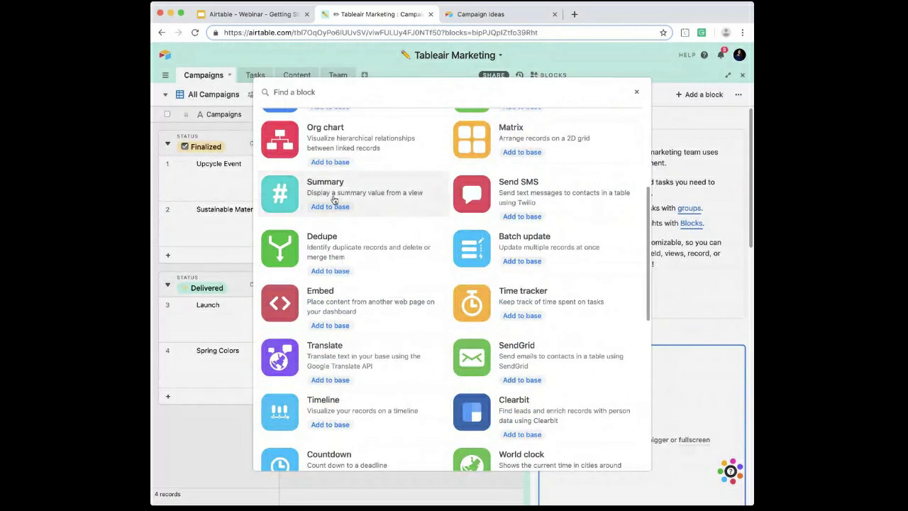
scroll(399, 243, "up", 1)
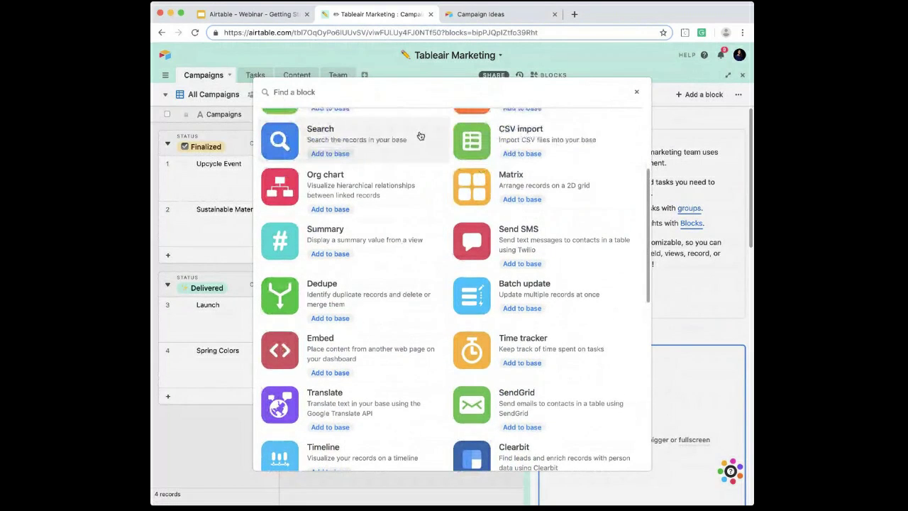
left_click(636, 92)
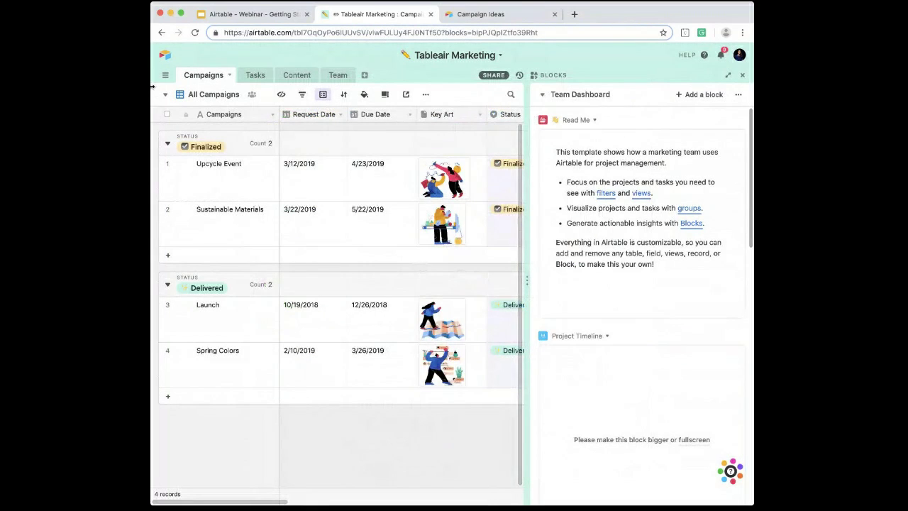
Step: Widen the browser window so that the Project Timeline block has enough room to display its campaigns
left_click_drag(151, 88, 104, 88)
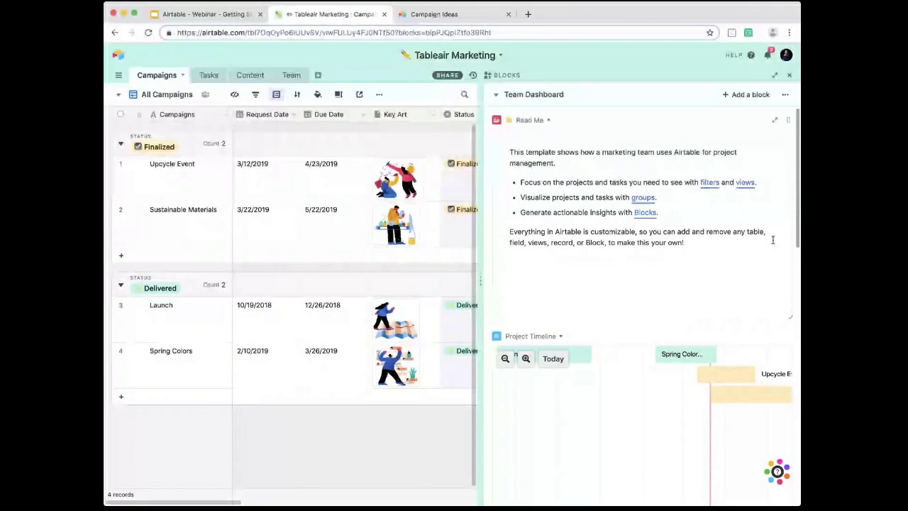
scroll(665, 167, "down", 1)
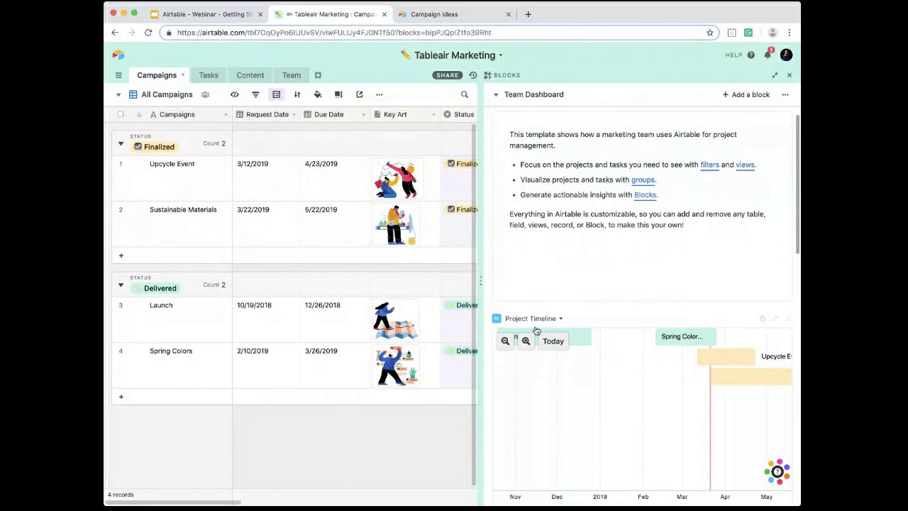
scroll(537, 332, "down", 3)
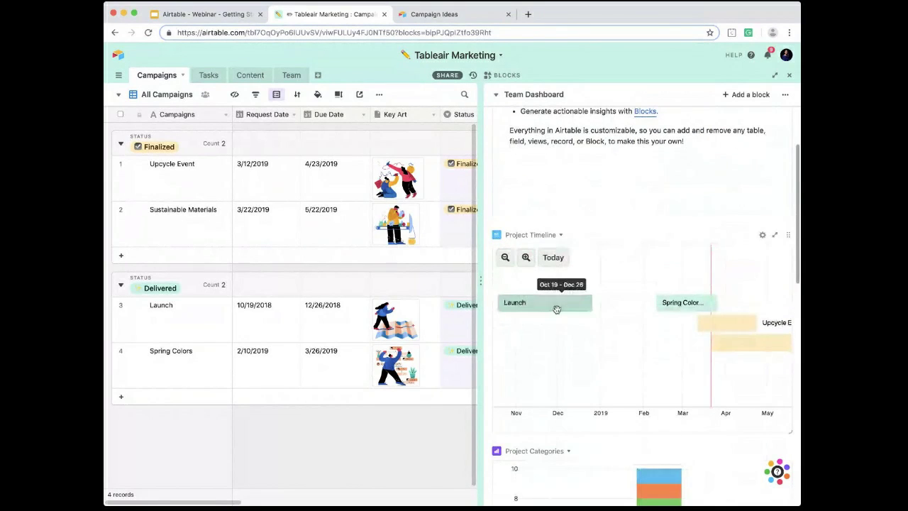
Step: In the zoomed-out Project Timeline block, extend the start of the Spring Colors bar back to 1/23/2019
left_click(504, 259)
left_click(504, 259)
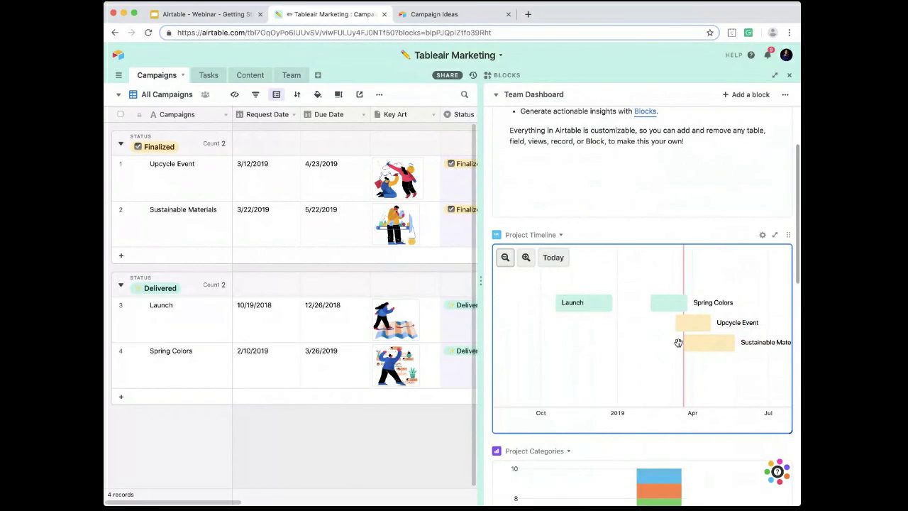
scroll(777, 422, "right", 2)
scroll(777, 422, "right", 5)
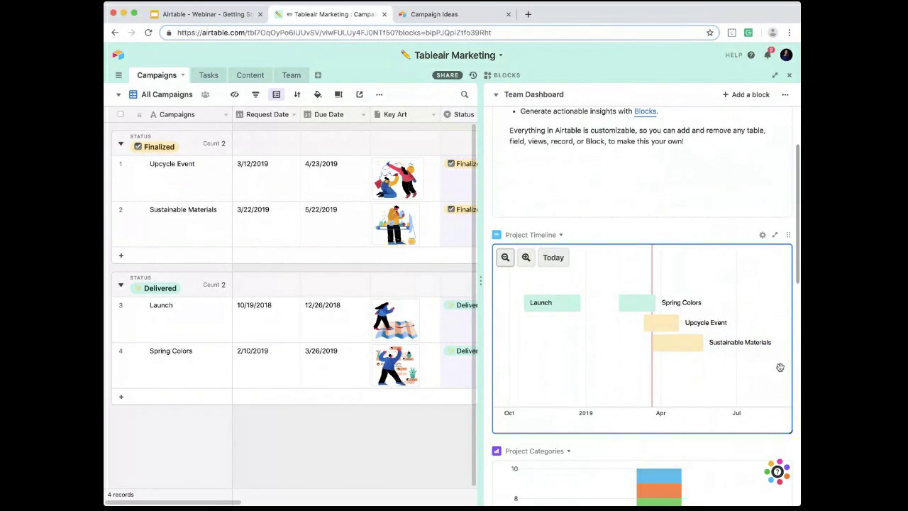
scroll(731, 341, "right", 1)
left_click_drag(592, 304, 576, 303)
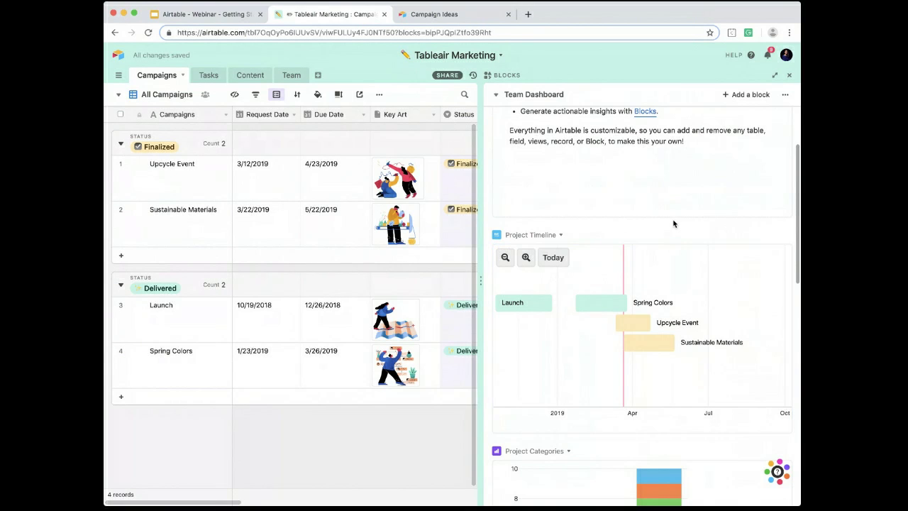
Step: Open the settings of the Project Categories chart block and rename the block as "Tasks by Owner and Status"
scroll(674, 223, "down", 5)
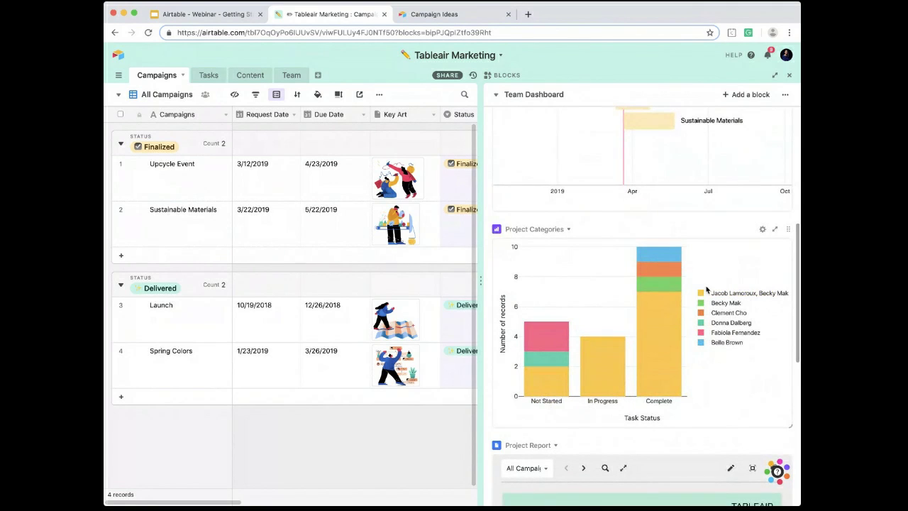
scroll(756, 231, "down", 1)
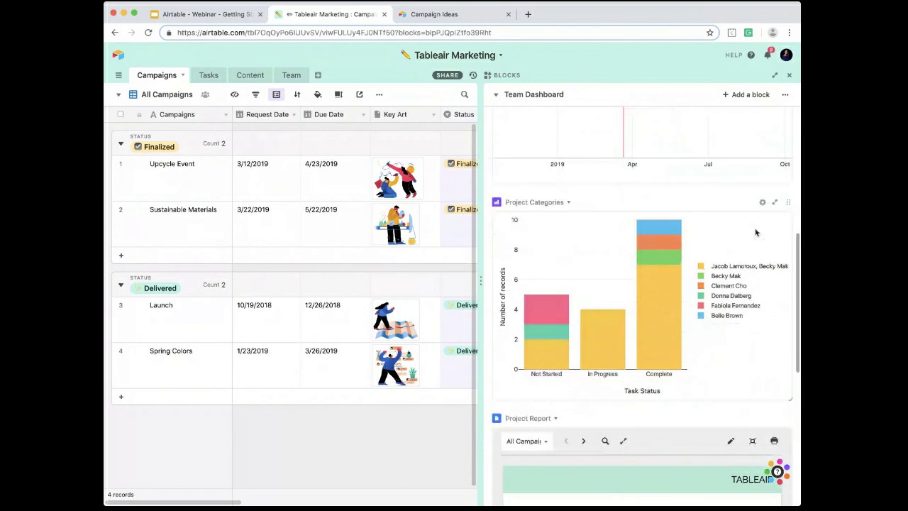
left_click(763, 208)
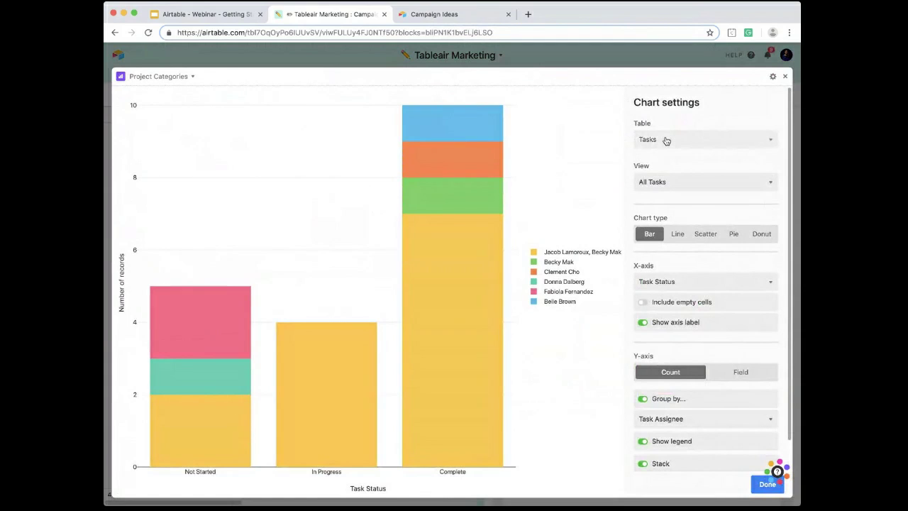
scroll(658, 180, "down", 2)
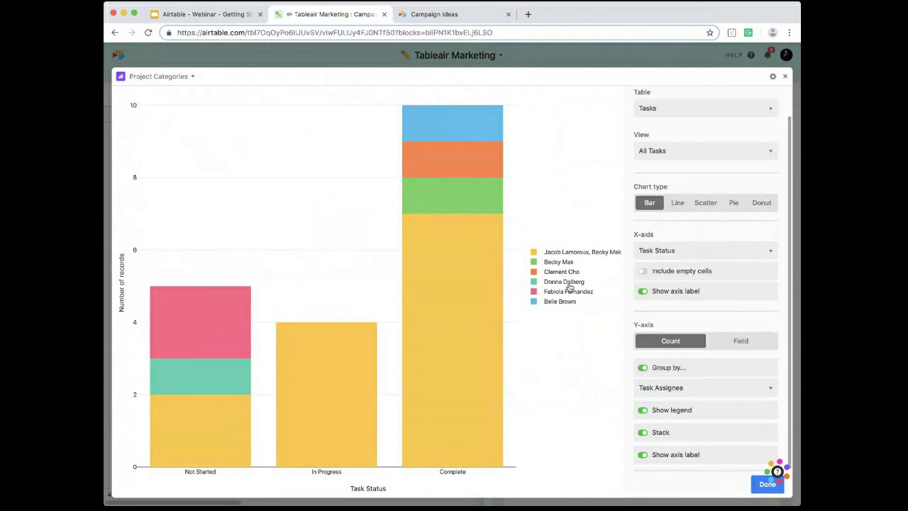
left_click(160, 76)
left_click(150, 93)
type("TA")
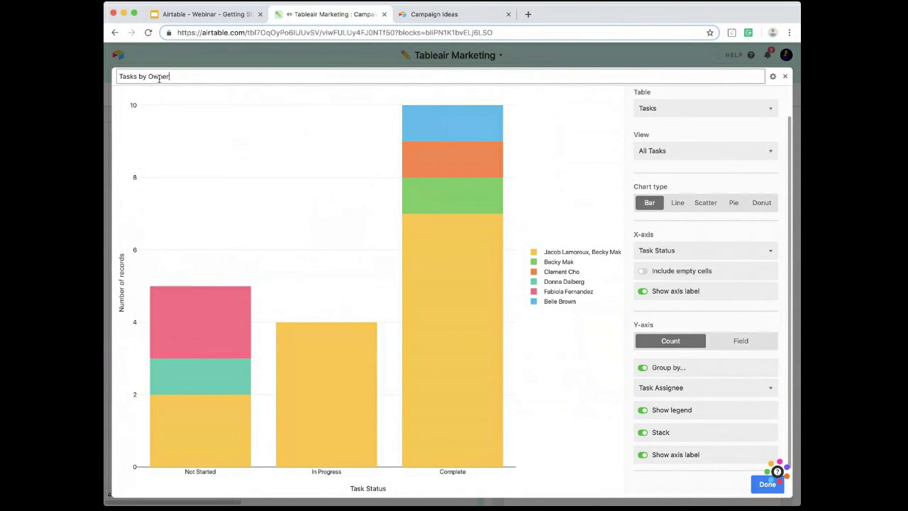
key("Return")
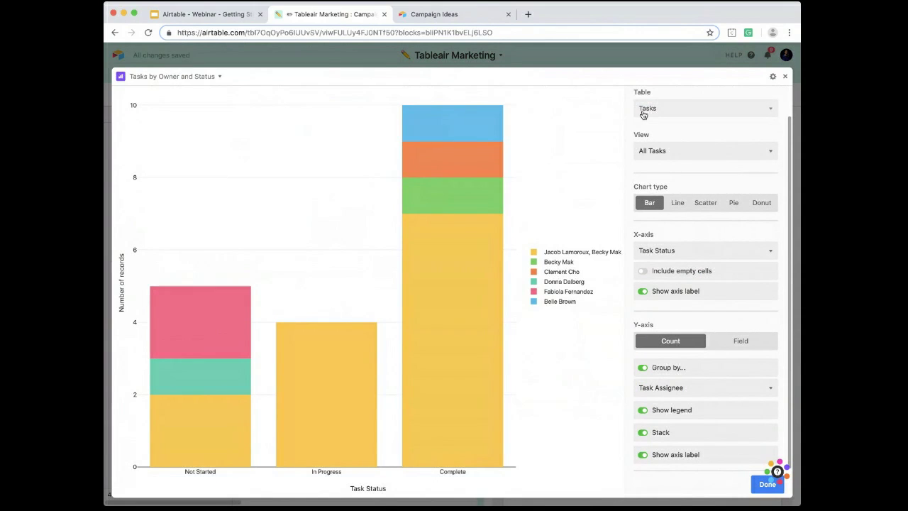
Step: Review the chart's table, view, axis and grouping settings, and return to the dashboard
scroll(643, 115, "up", 1)
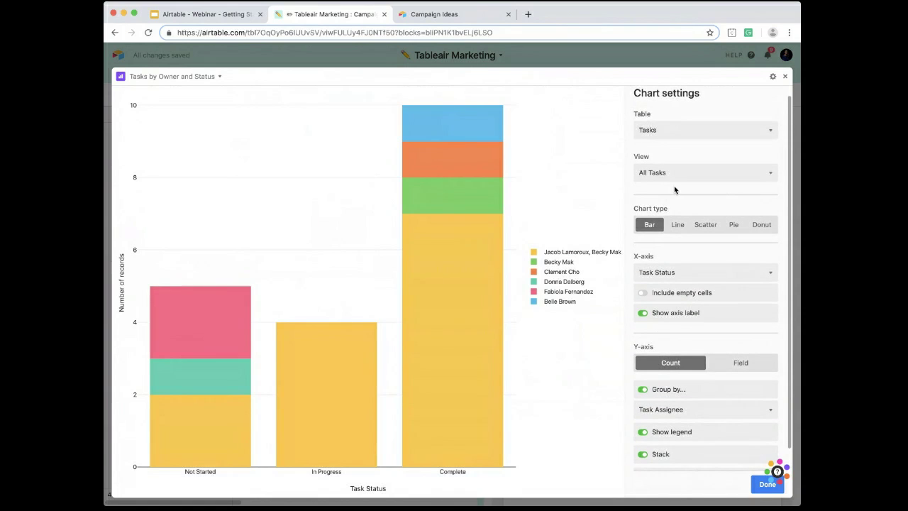
scroll(687, 203, "down", 1)
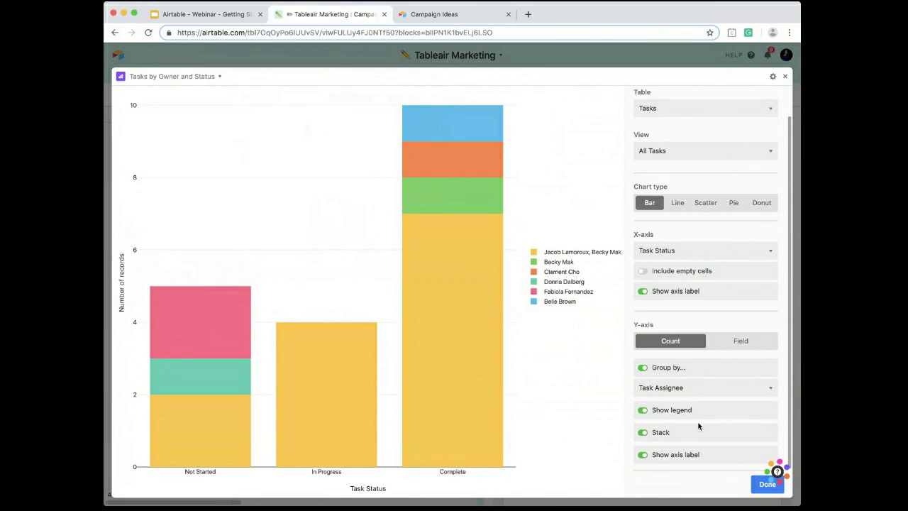
mouse_move(495, 167)
left_click(767, 484)
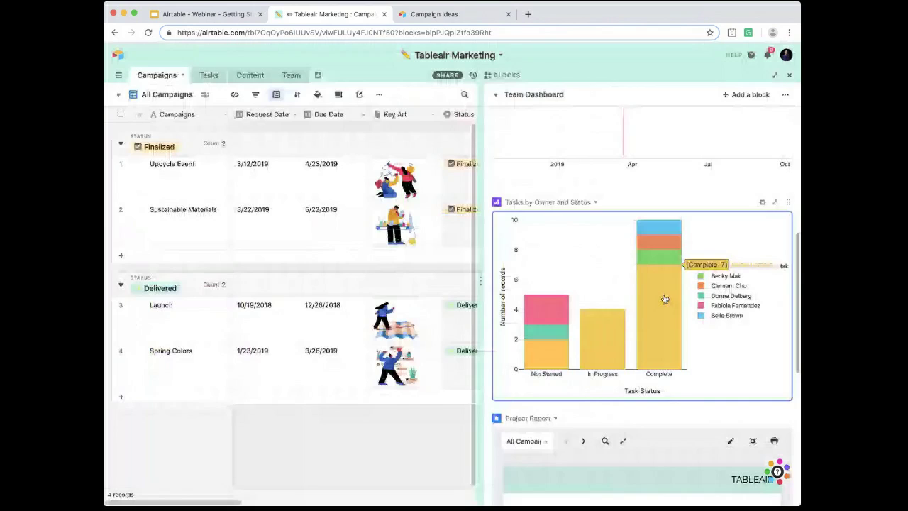
Step: Open the Project Report block's layout for editing and delete the Purpose label together with its deleted-field placeholder
scroll(683, 411, "down", 5)
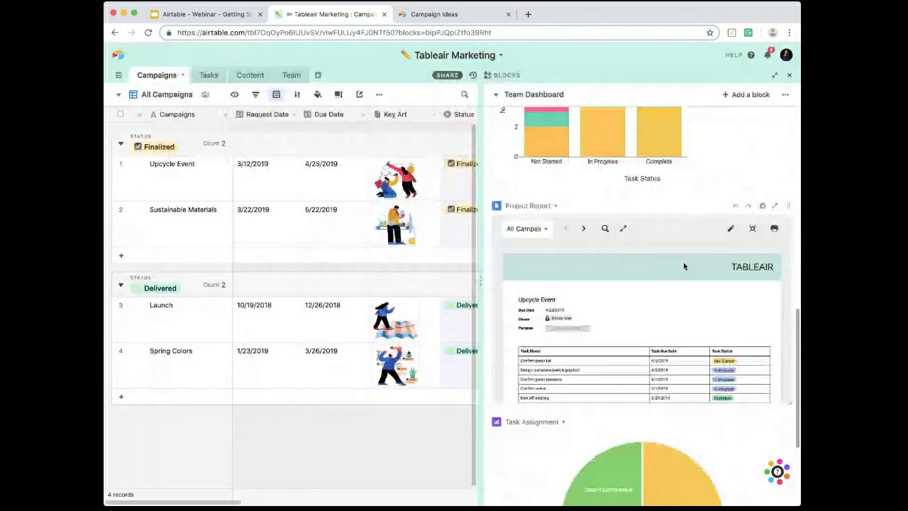
scroll(688, 243, "down", 1)
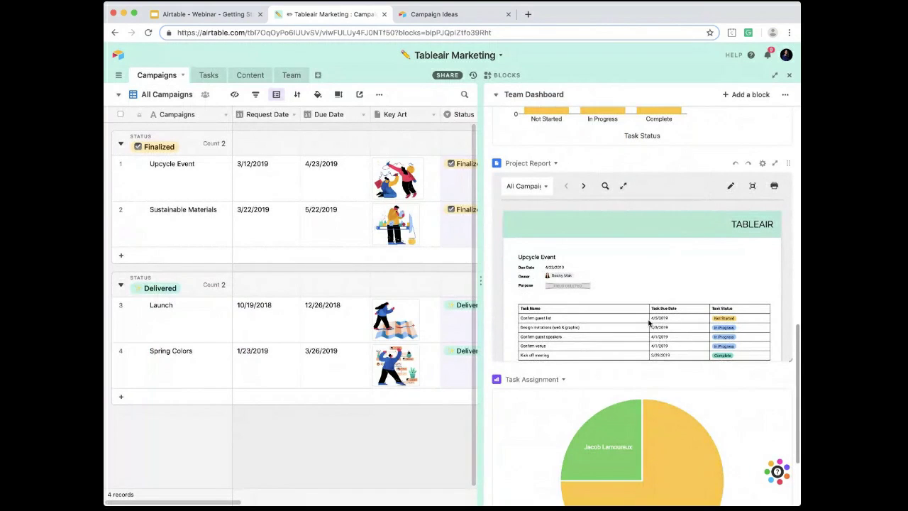
left_click(731, 187)
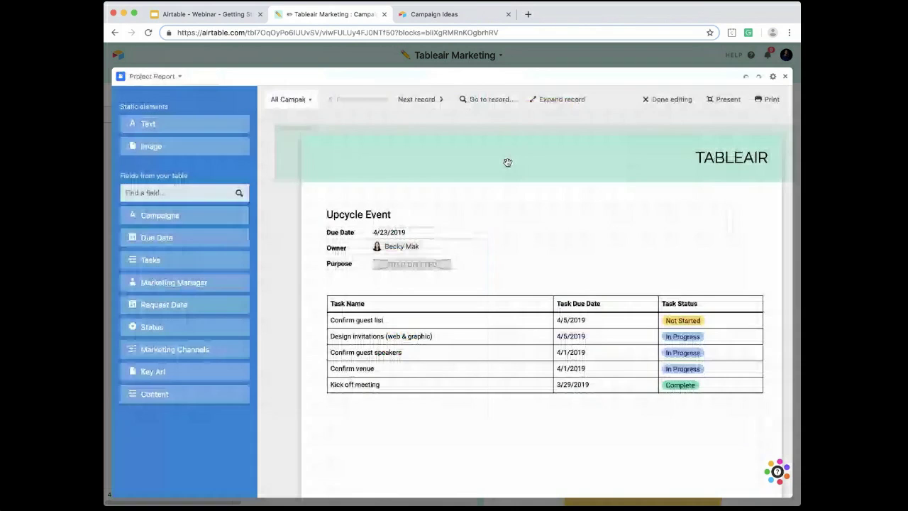
left_click(419, 266)
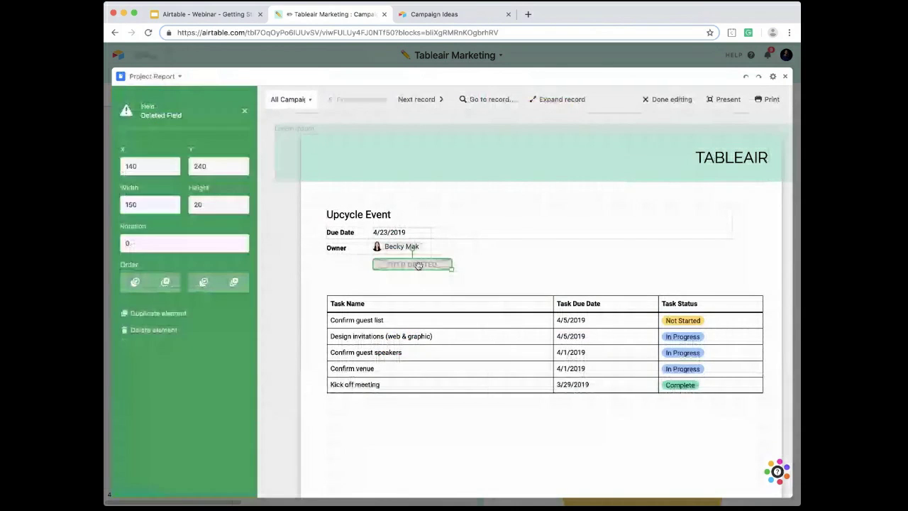
key("Delete")
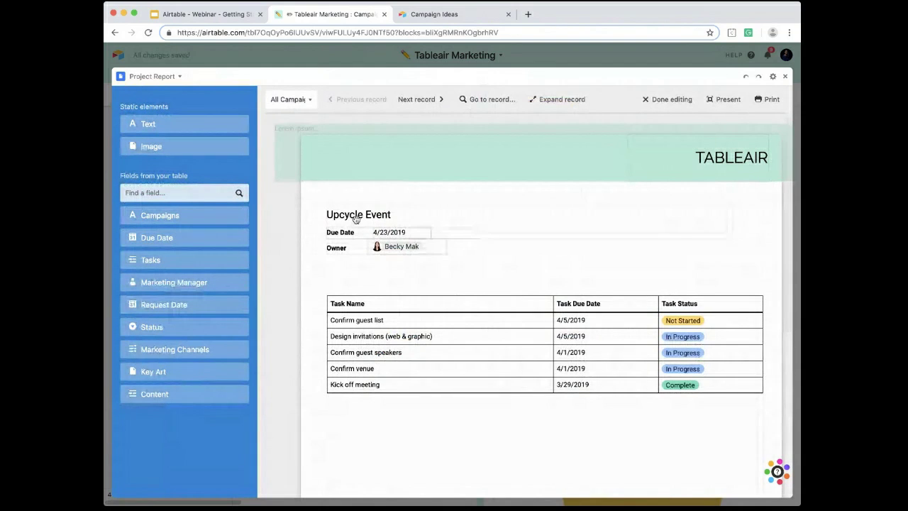
Step: Add the Key Art field beside the campaign details in the report and move the Tasks table down to Y 460
scroll(390, 308, "down", 1)
scroll(389, 307, "down", 2)
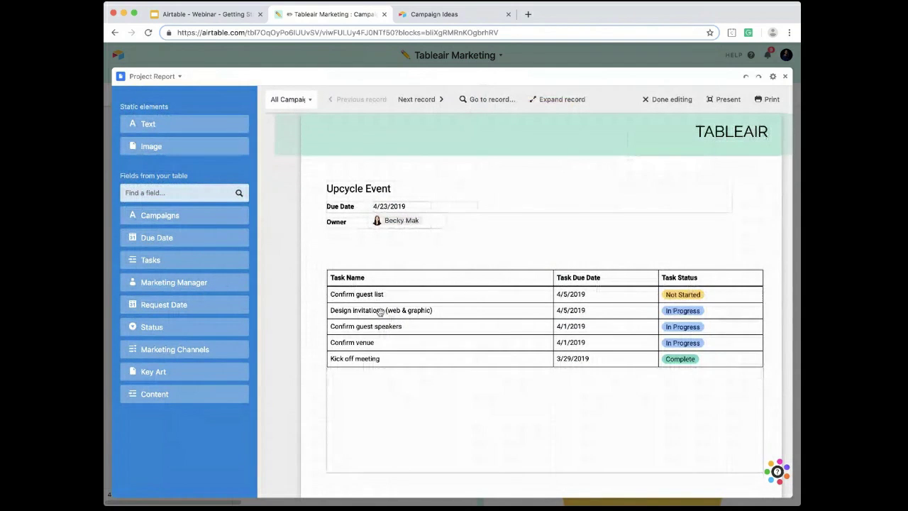
scroll(424, 232, "up", 3)
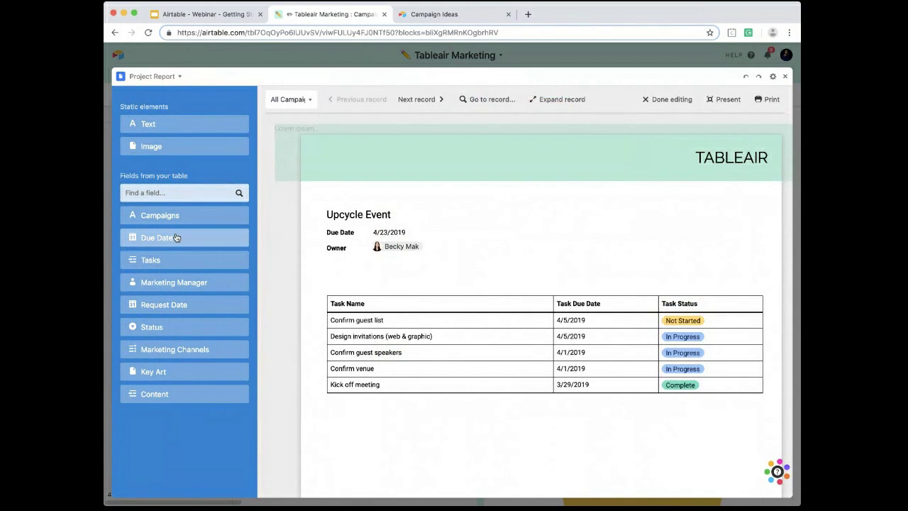
left_click_drag(225, 265, 499, 258)
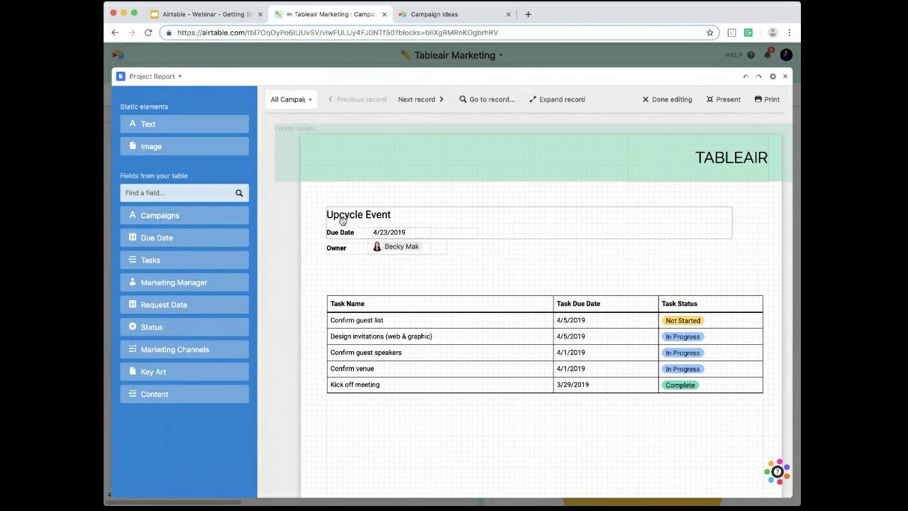
left_click(153, 372)
left_click_drag(530, 315, 471, 405)
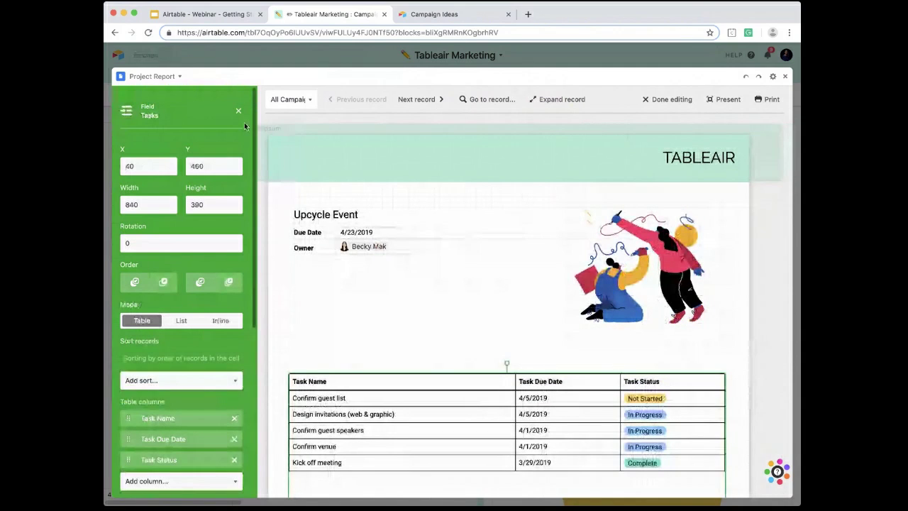
left_click(240, 111)
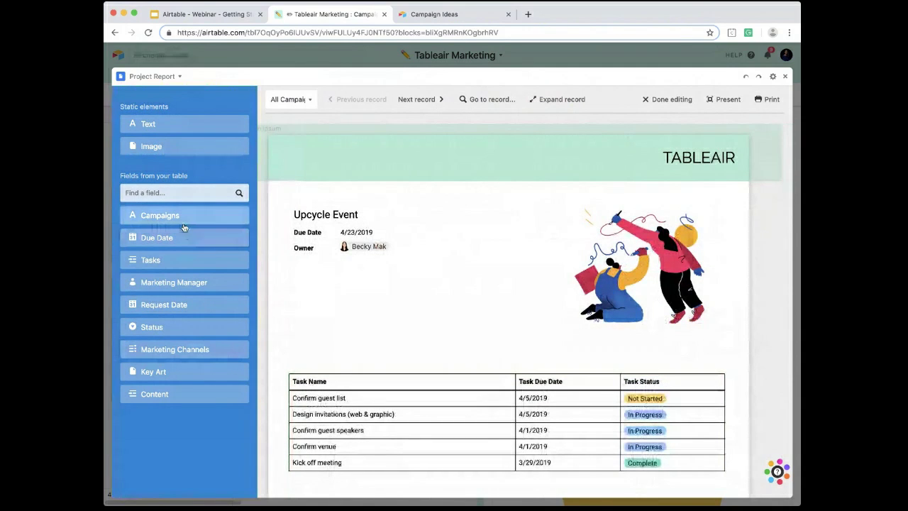
Step: Place the Status field below the owner and add a "Status" text label beside it with font size 14 and weight 700
left_click_drag(195, 328, 359, 264)
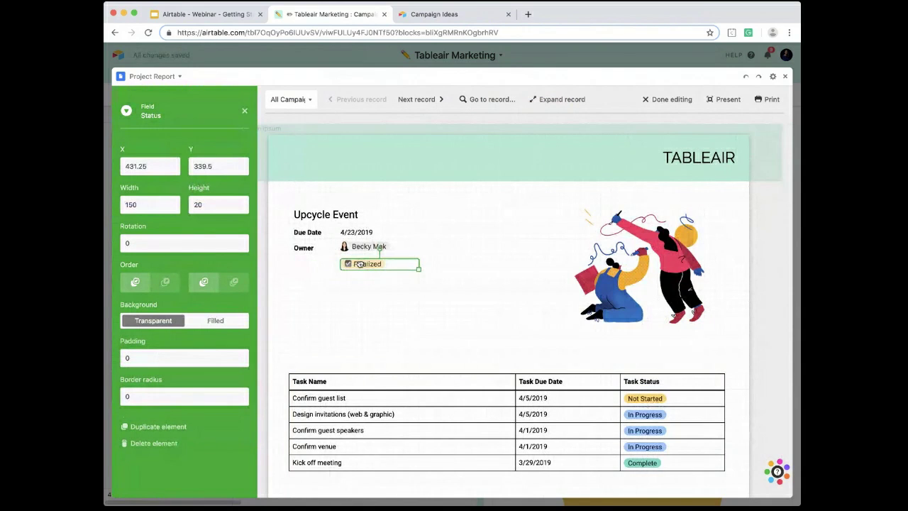
left_click(244, 112)
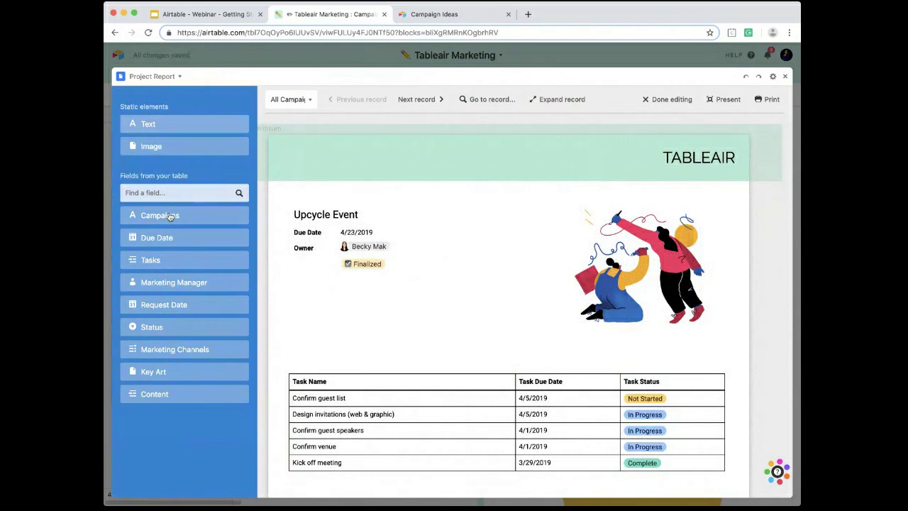
left_click(166, 125)
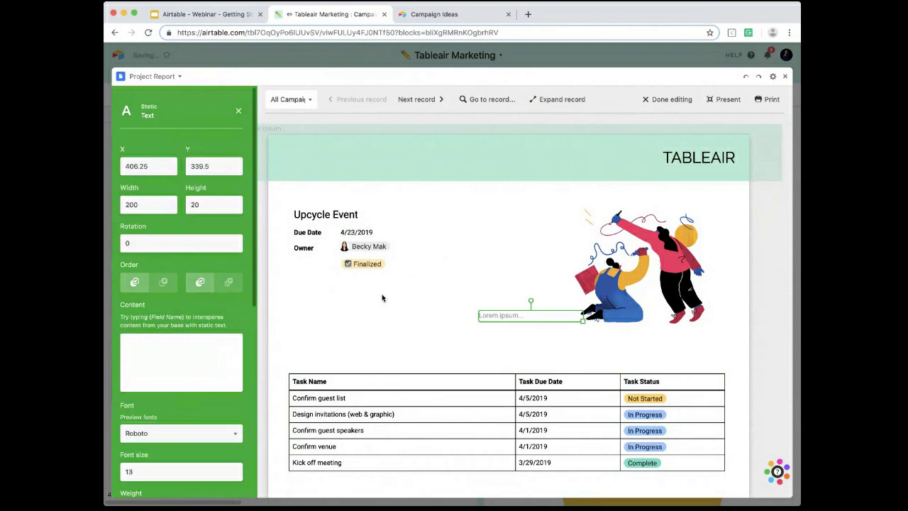
left_click(189, 346)
type("Status")
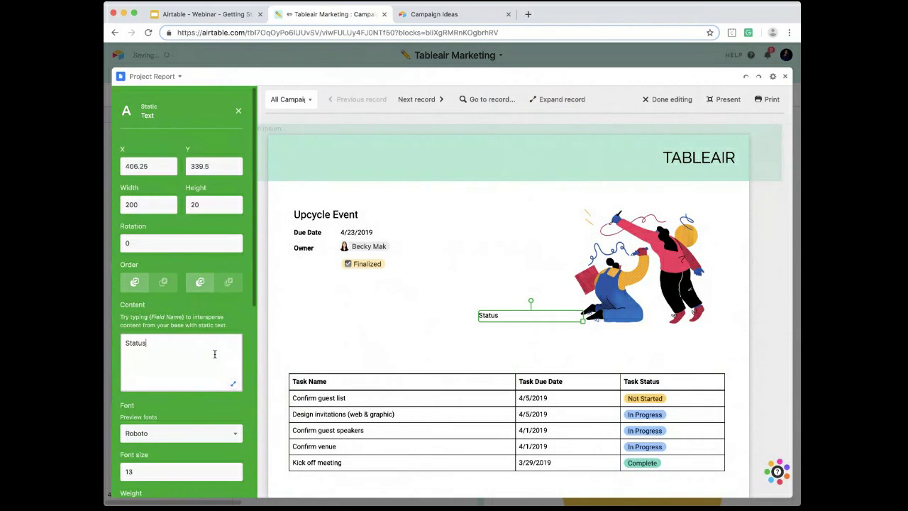
scroll(178, 376, "down", 3)
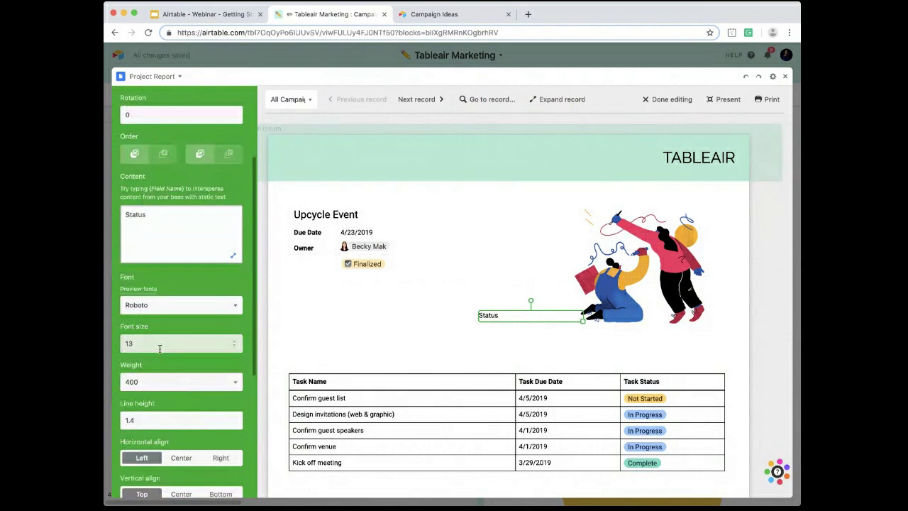
left_click(234, 343)
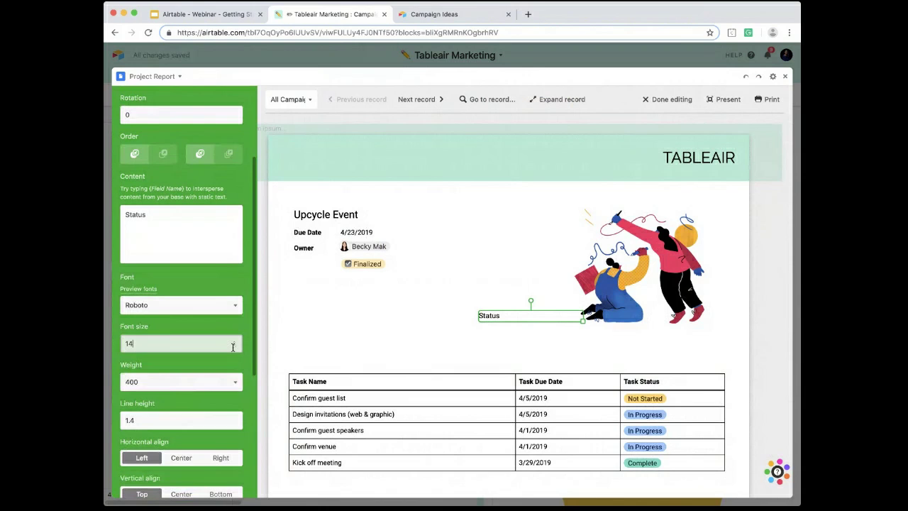
left_click_drag(482, 320, 306, 268)
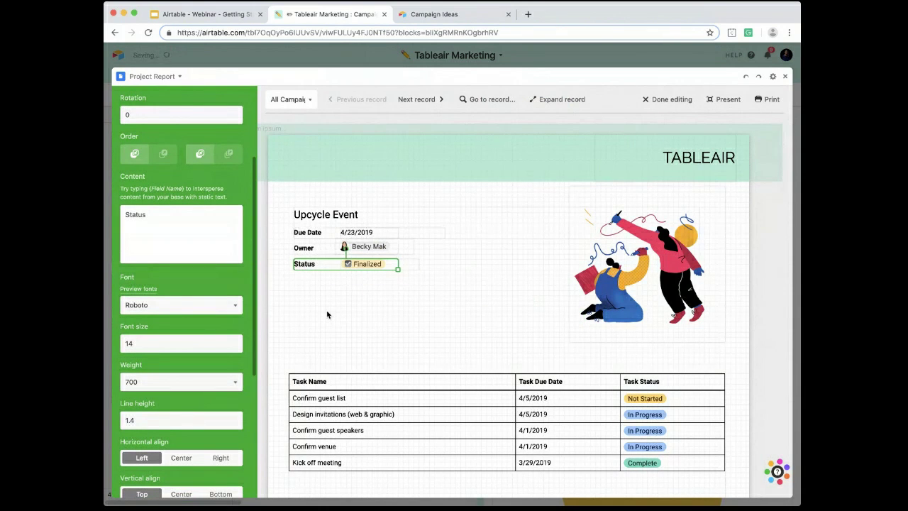
left_click(327, 314)
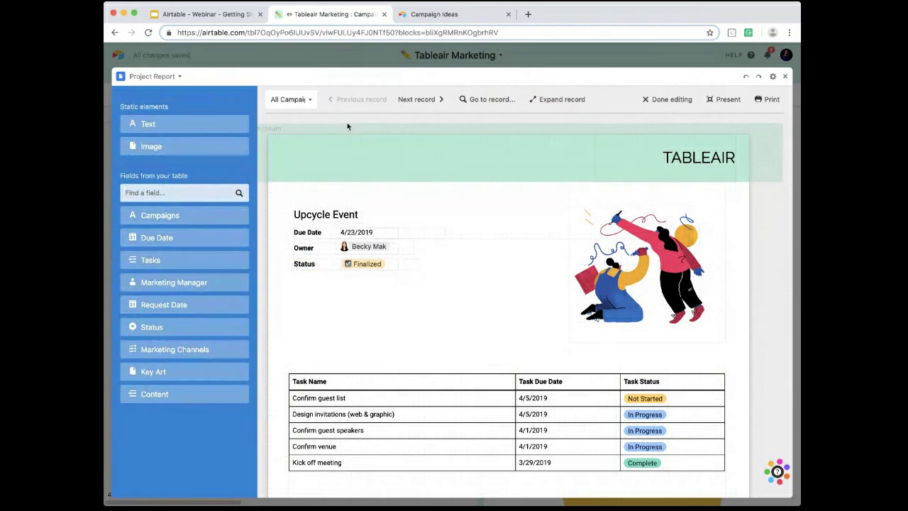
Step: Go through the report's remaining campaign records up to Spring Colors and return to the dashboard
left_click(419, 100)
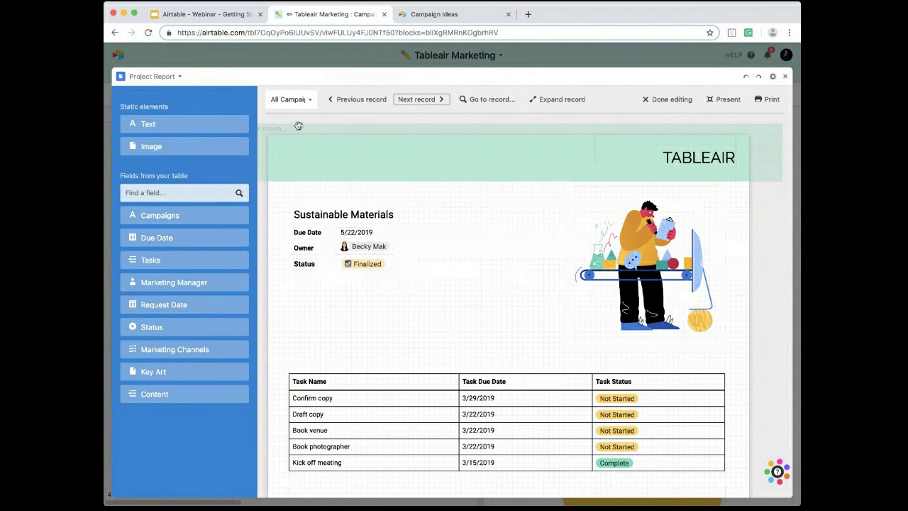
left_click(420, 100)
left_click(420, 100)
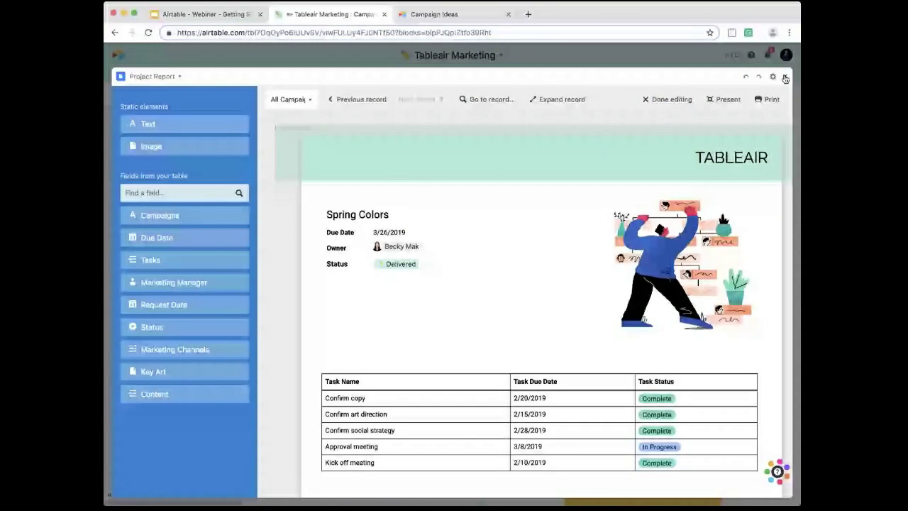
left_click(786, 78)
Step: Set the Task Assignment pie chart's categories field to Marketing Channels with multiple values split, and return to the dashboard
left_click(763, 264)
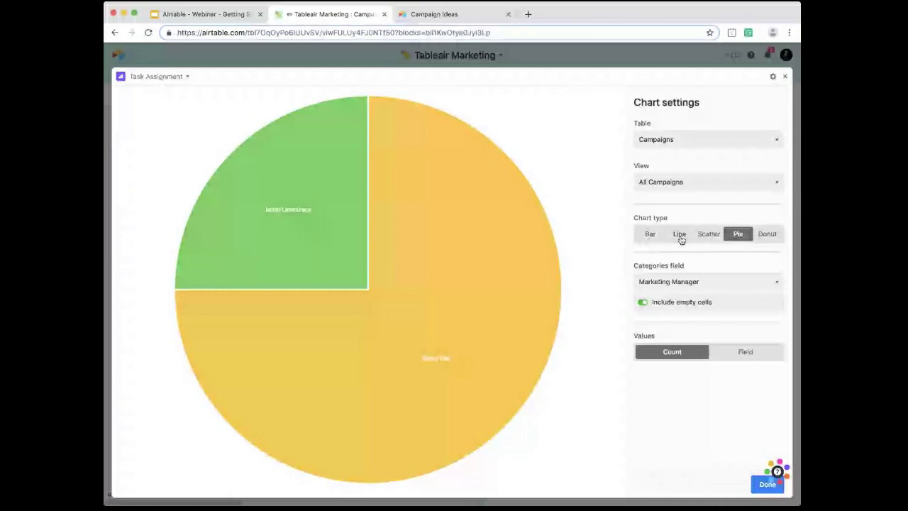
left_click(691, 276)
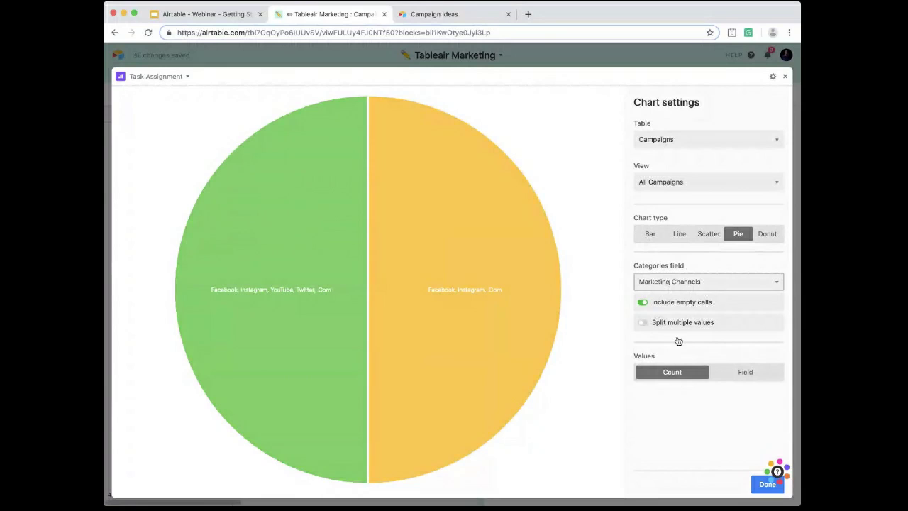
left_click(643, 321)
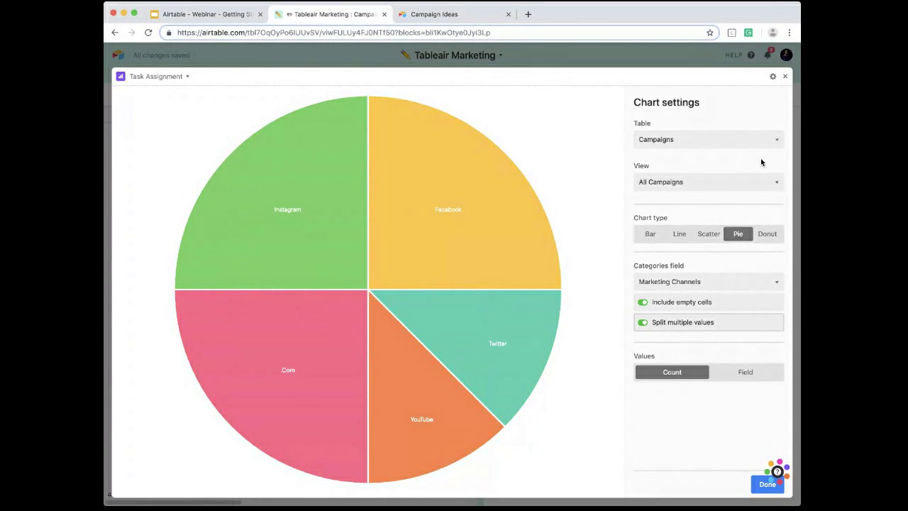
left_click(785, 78)
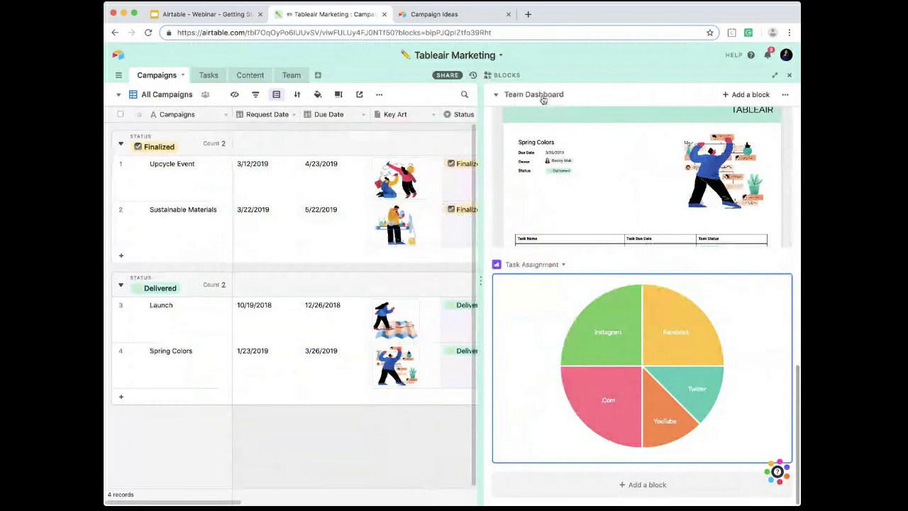
Step: Add a second blocks dashboard to the base and switch back to Team Dashboard
scroll(548, 206, "up", 10)
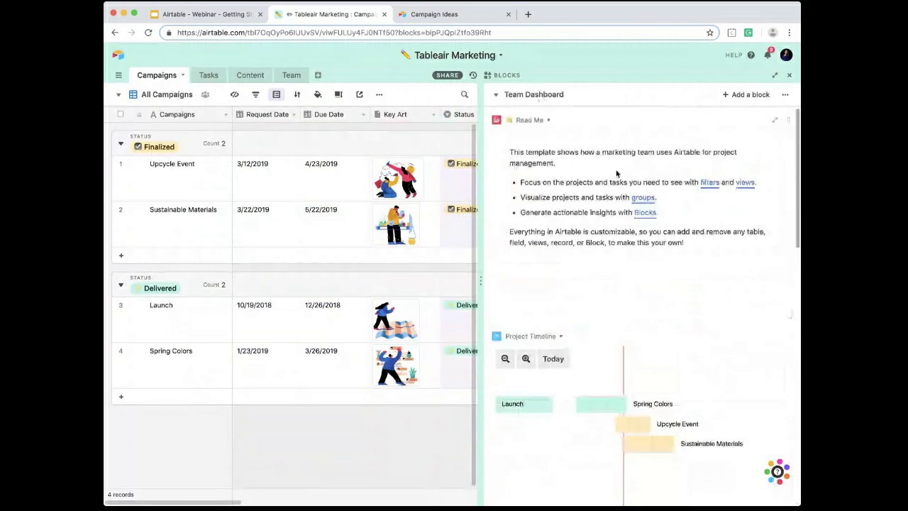
left_click(549, 97)
left_click(565, 137)
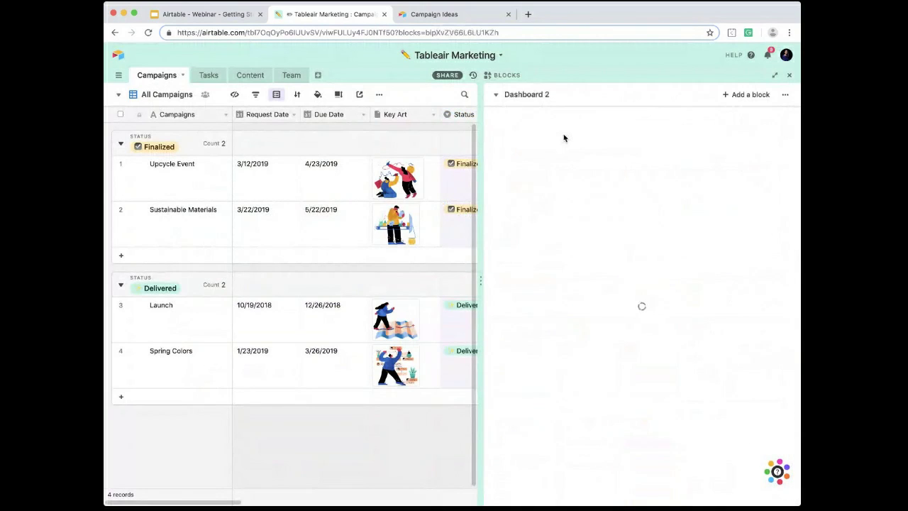
left_click(530, 95)
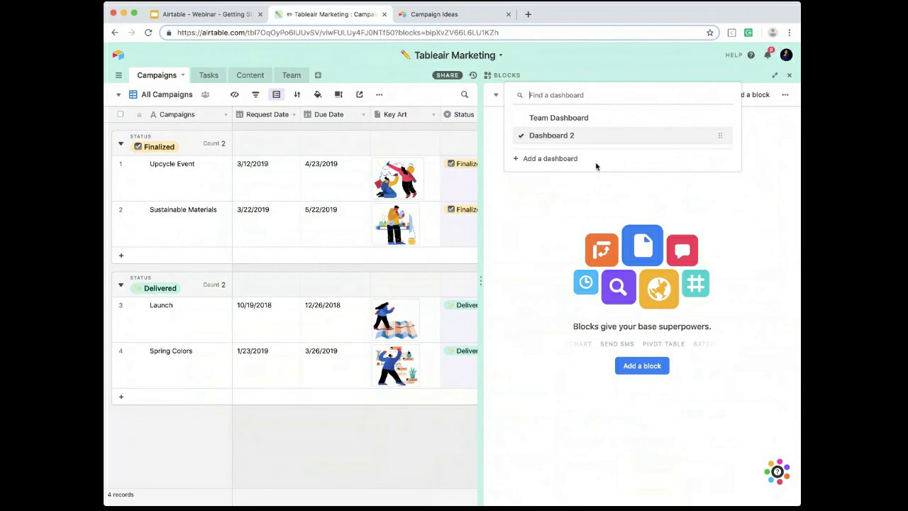
left_click(559, 118)
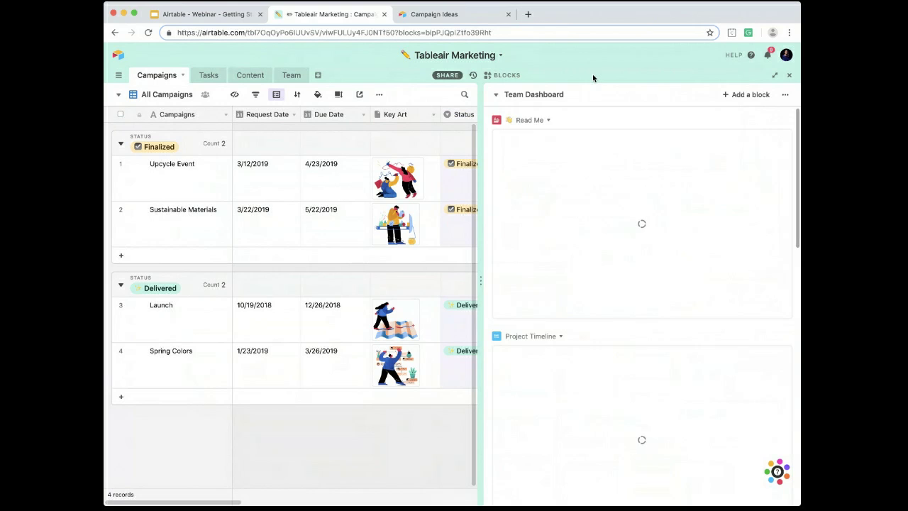
Step: Hide the blocks beside the Campaigns table, and review the base's sharing options and collaborator permissions
left_click(788, 75)
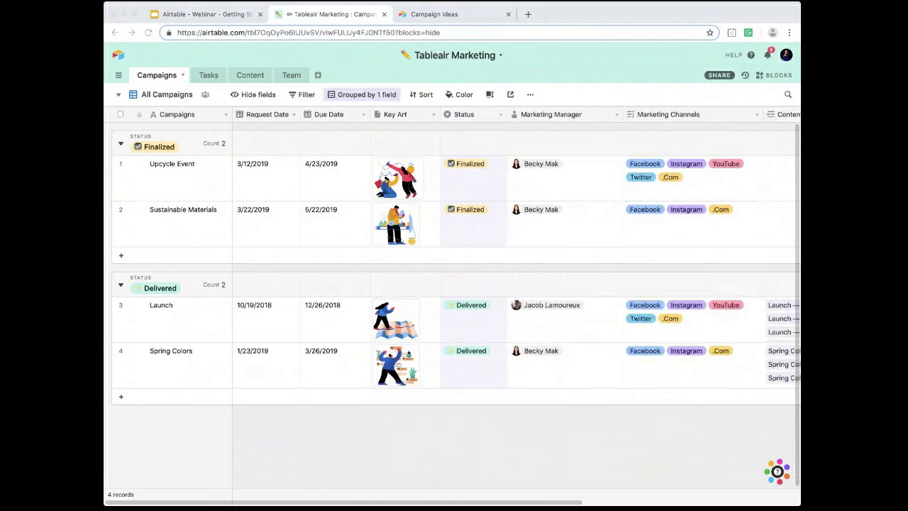
left_click(621, 98)
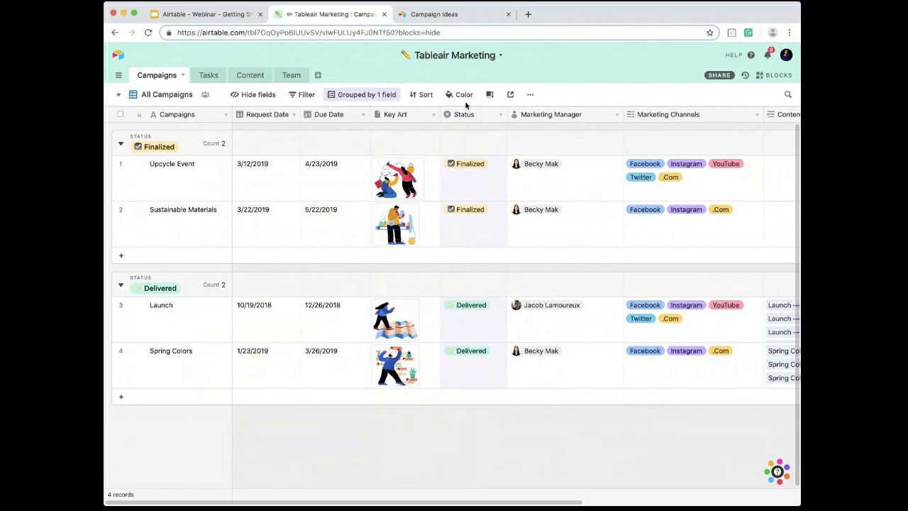
left_click(719, 76)
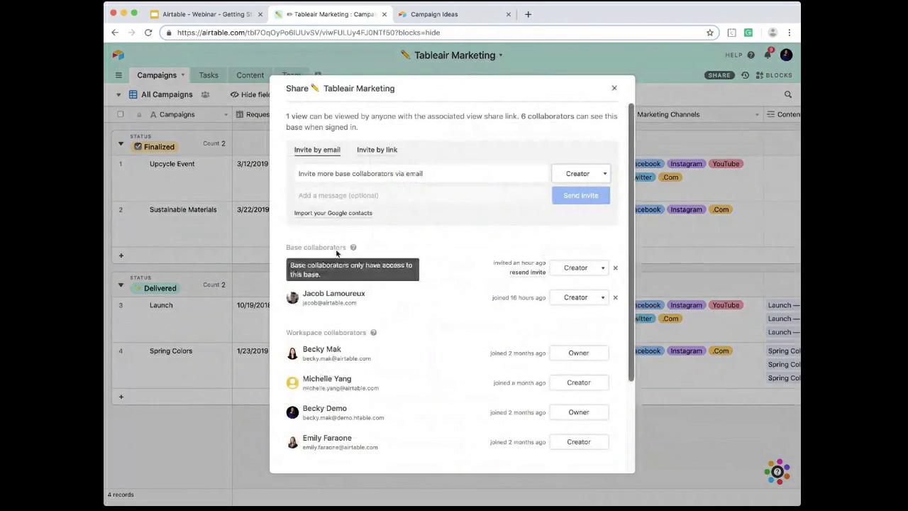
left_click(615, 89)
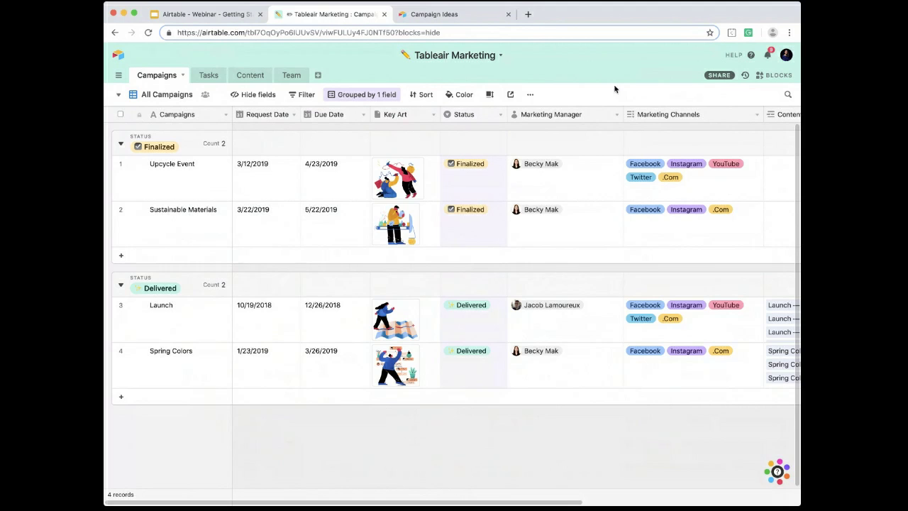
Step: Open the Campaign Launch Dates calendar view, create a private share link for it and select the link's address
left_click(159, 97)
left_click(164, 137)
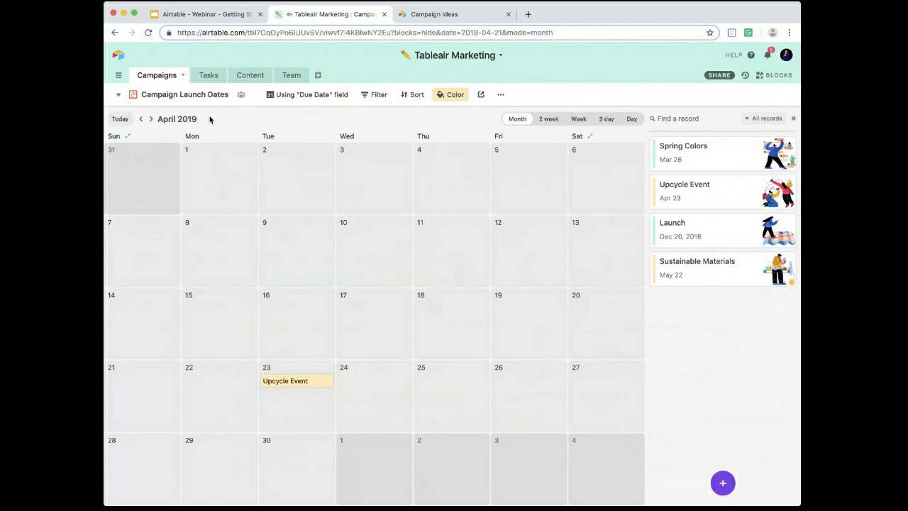
left_click(481, 95)
left_click(516, 138)
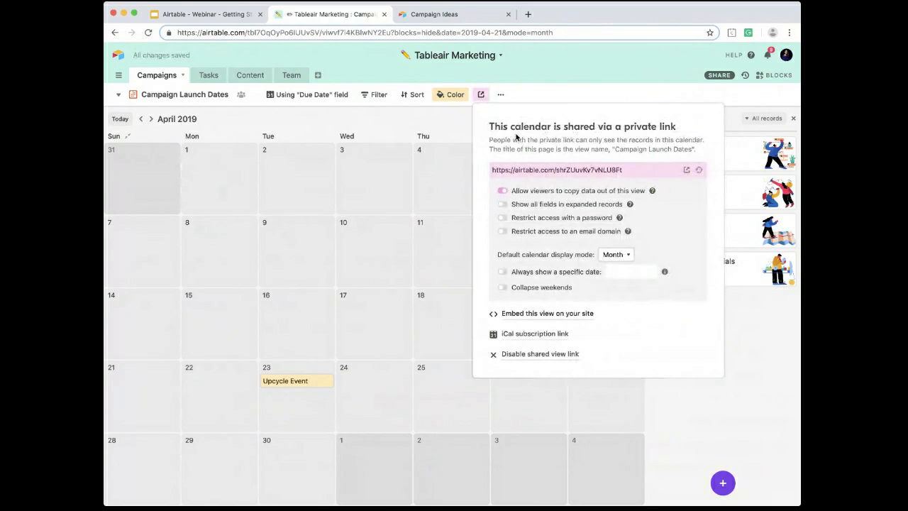
left_click(574, 171)
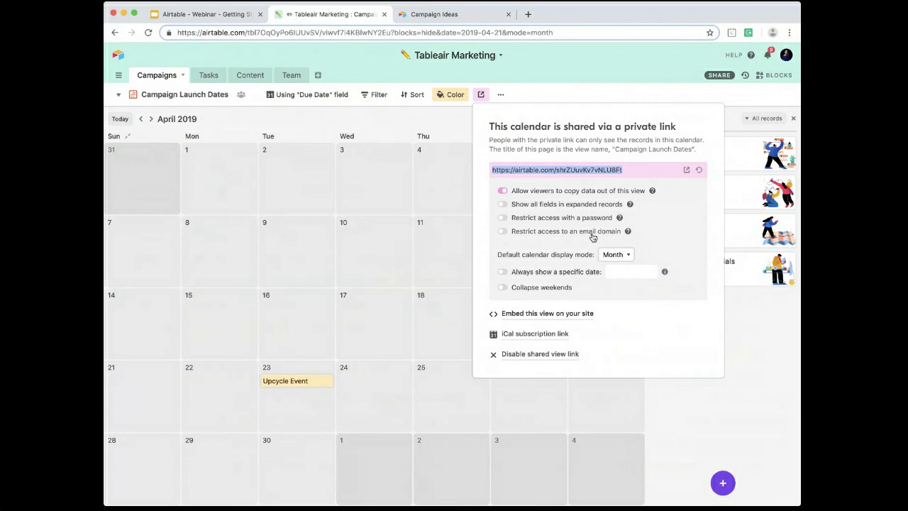
Step: Open the shared Campaign Launch Dates calendar from its private link and display April 2019
left_click(687, 171)
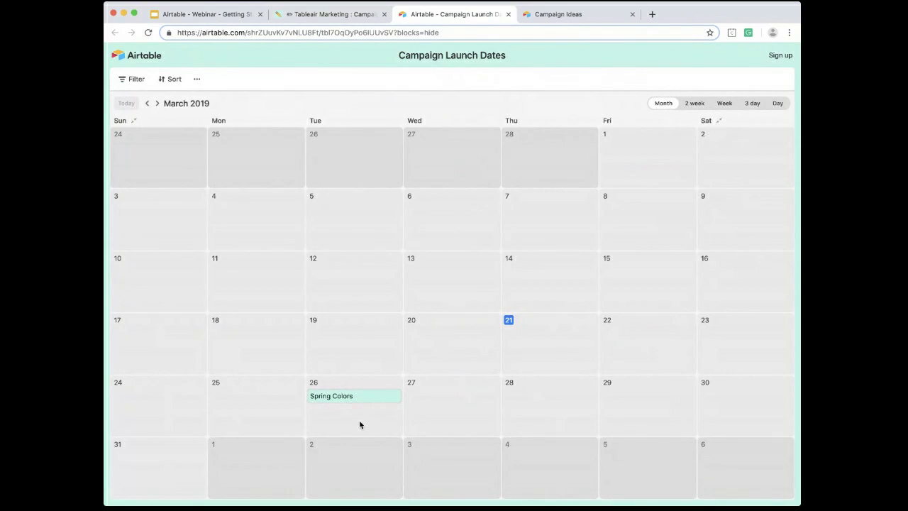
left_click(157, 104)
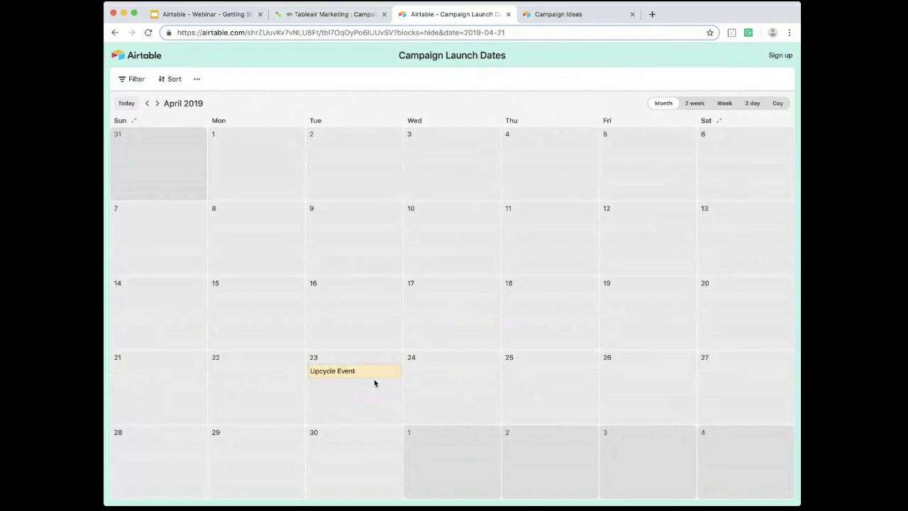
Step: Return to the Tableair Marketing base and reschedule Upcycle Event to April 12 in the Campaign Launch Dates calendar
left_click(335, 14)
left_click(436, 116)
left_click(140, 119)
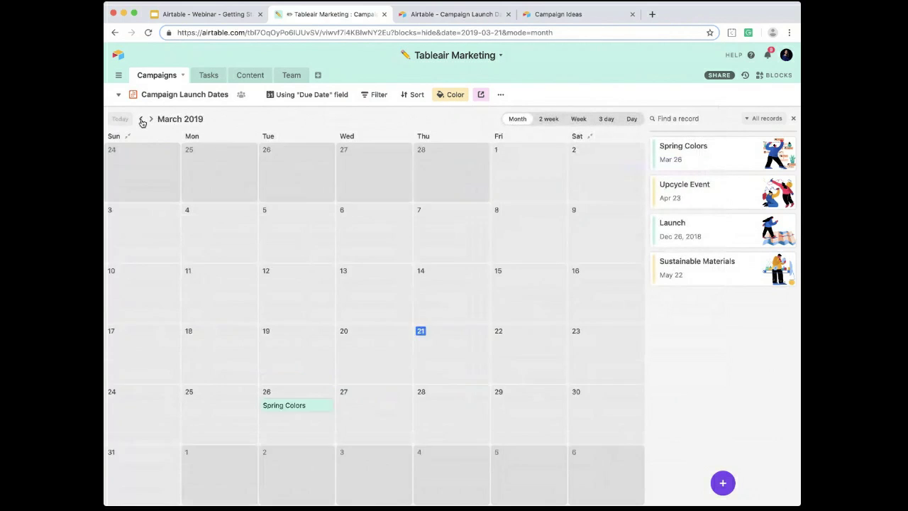
left_click(151, 119)
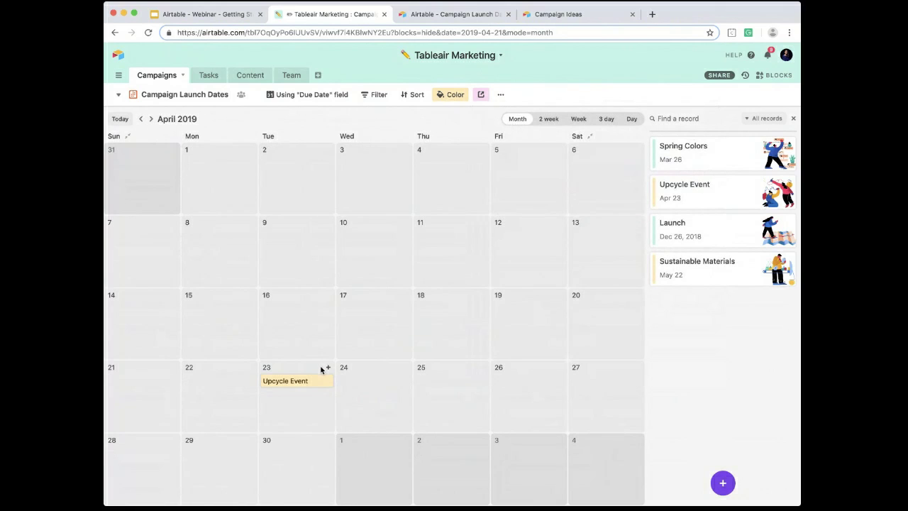
left_click_drag(286, 383, 514, 245)
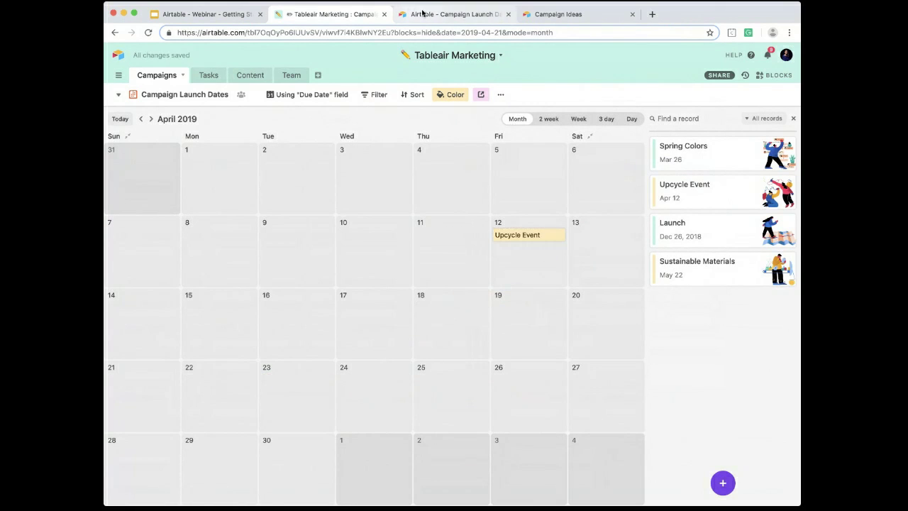
Step: Reload the shared Campaign Launch Dates page and compare the Upcycle Event date with the base's calendar
left_click(424, 14)
key("super+r")
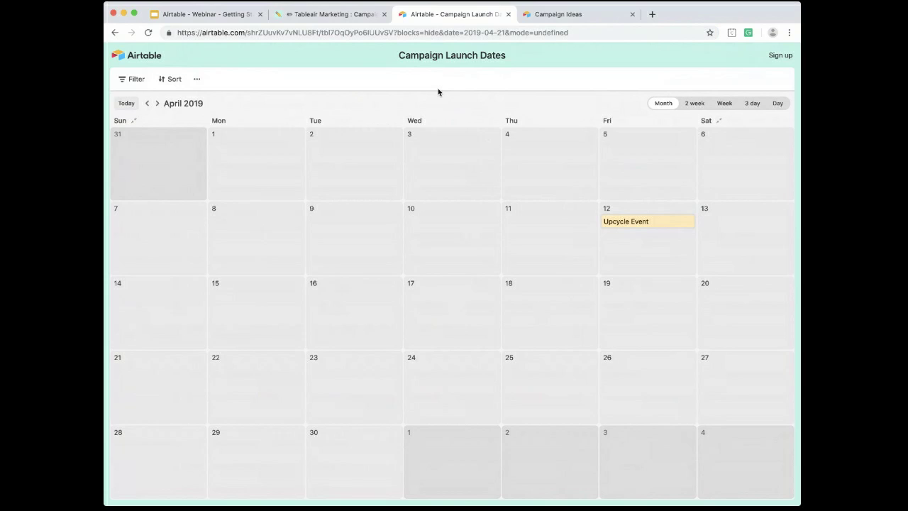
left_click(337, 16)
left_click(453, 19)
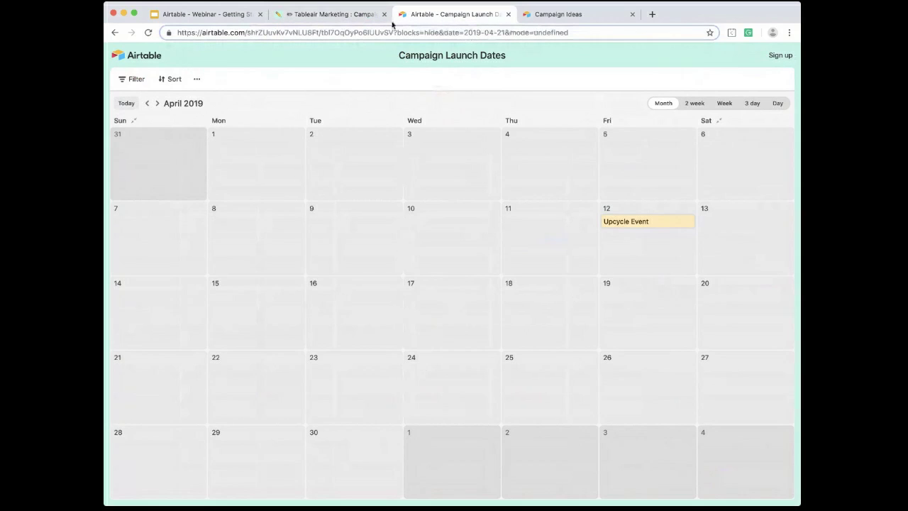
Step: Switch to the Getting Started as a Content Marketing Team presentation in Google Slides and browse to its last slides
left_click(213, 21)
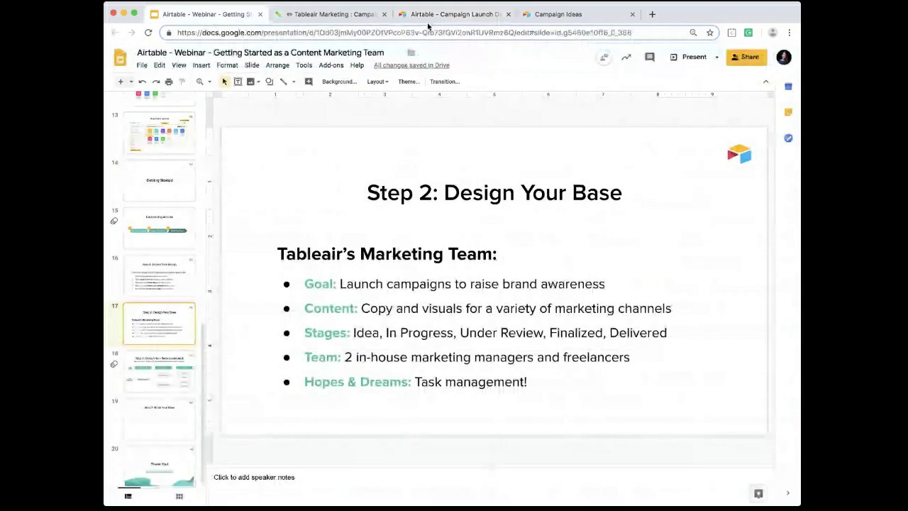
scroll(174, 387, "down", 1)
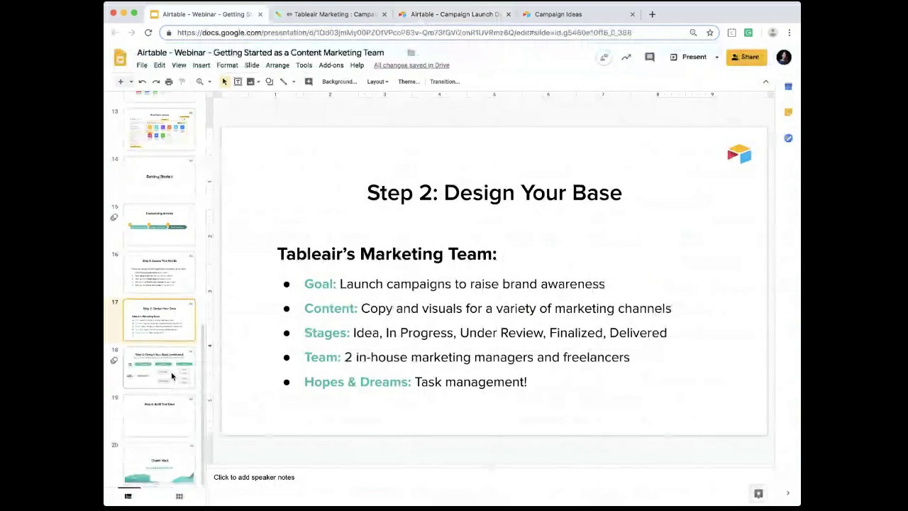